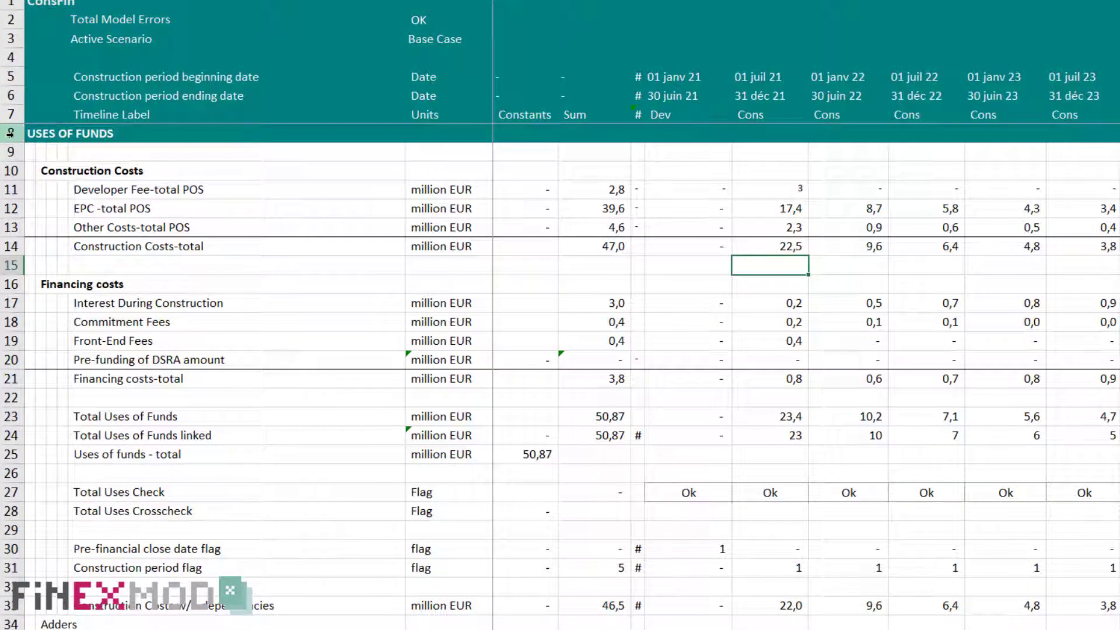
pyautogui.moveTo(11, 170); pyautogui.dragTo(14, 415)
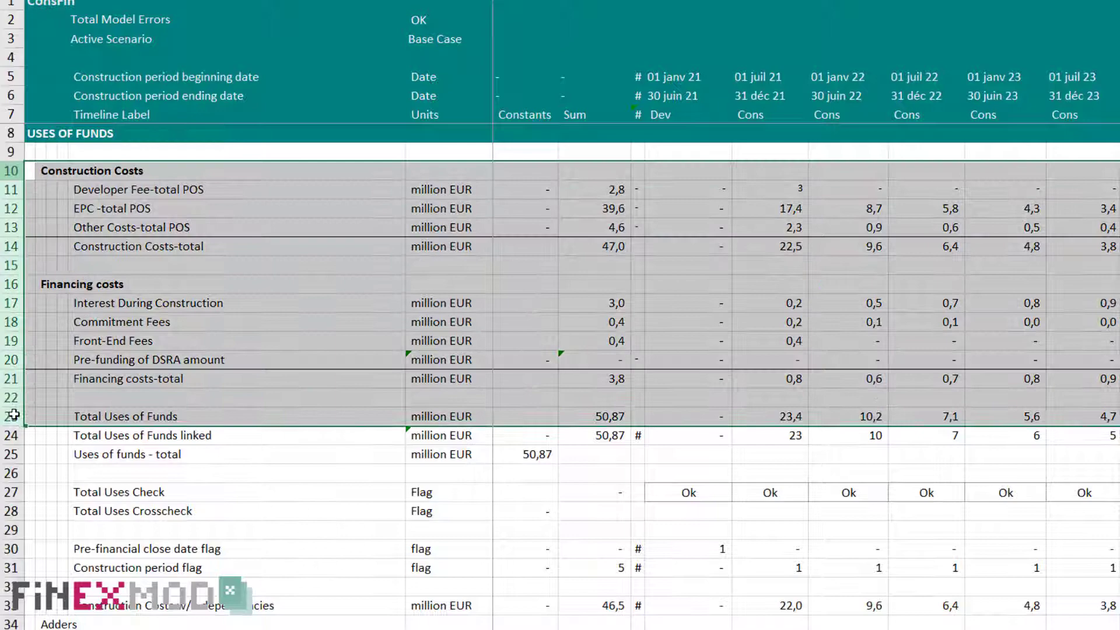
pyautogui.click(239, 379)
pyautogui.scroll(-1, 212, 383)
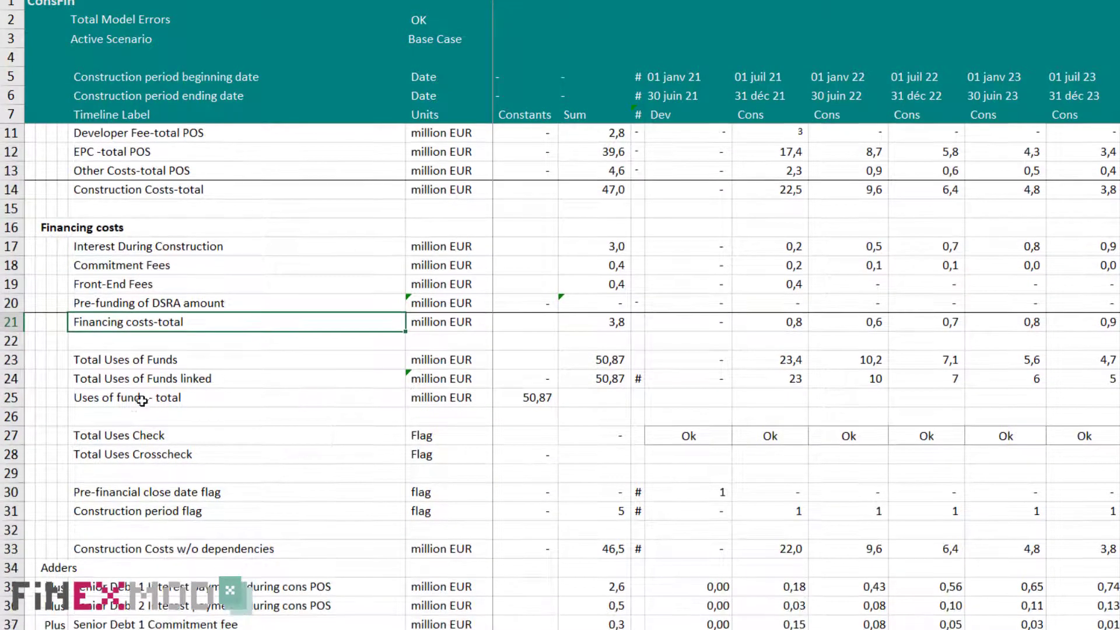
pyautogui.moveTo(125, 397); pyautogui.dragTo(530, 402)
pyautogui.scroll(-6, 504, 505)
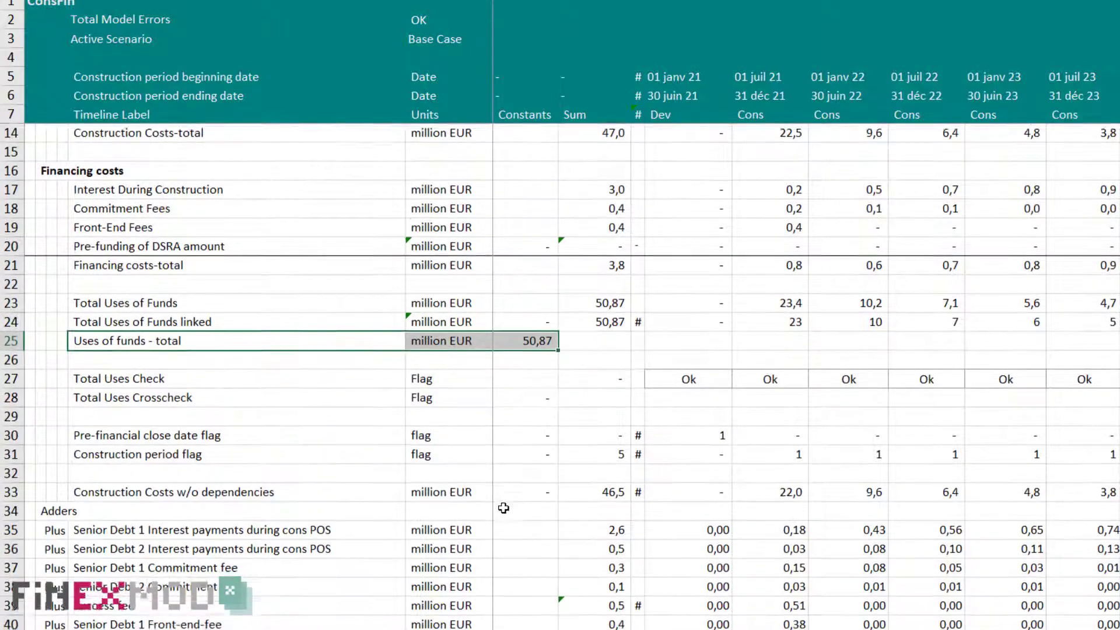
pyautogui.scroll(-5, 504, 506)
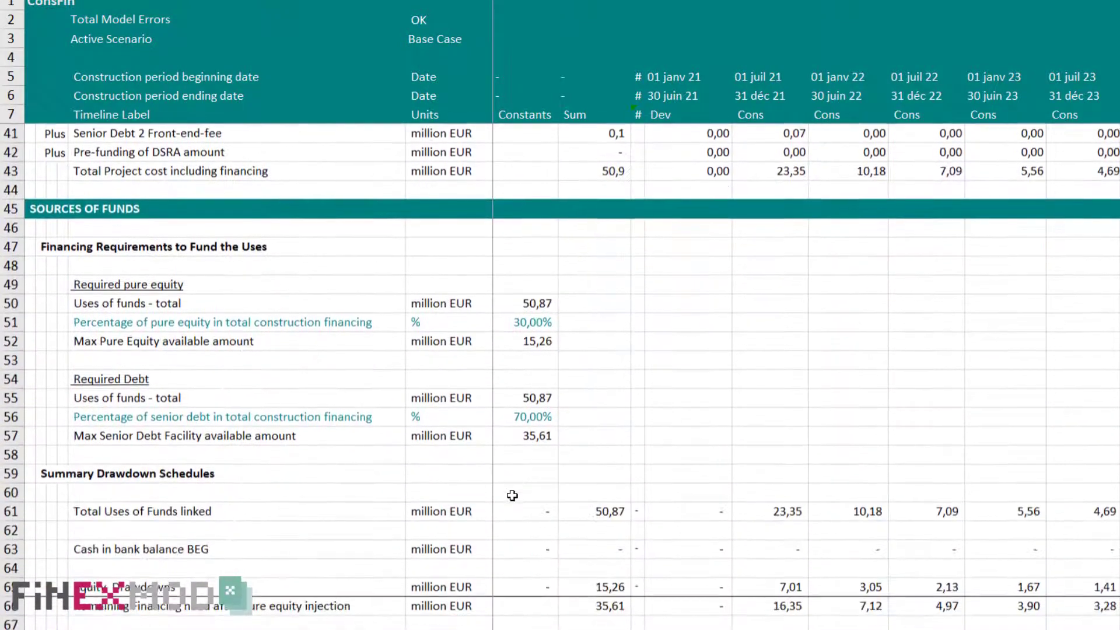
pyautogui.scroll(-2, 512, 495)
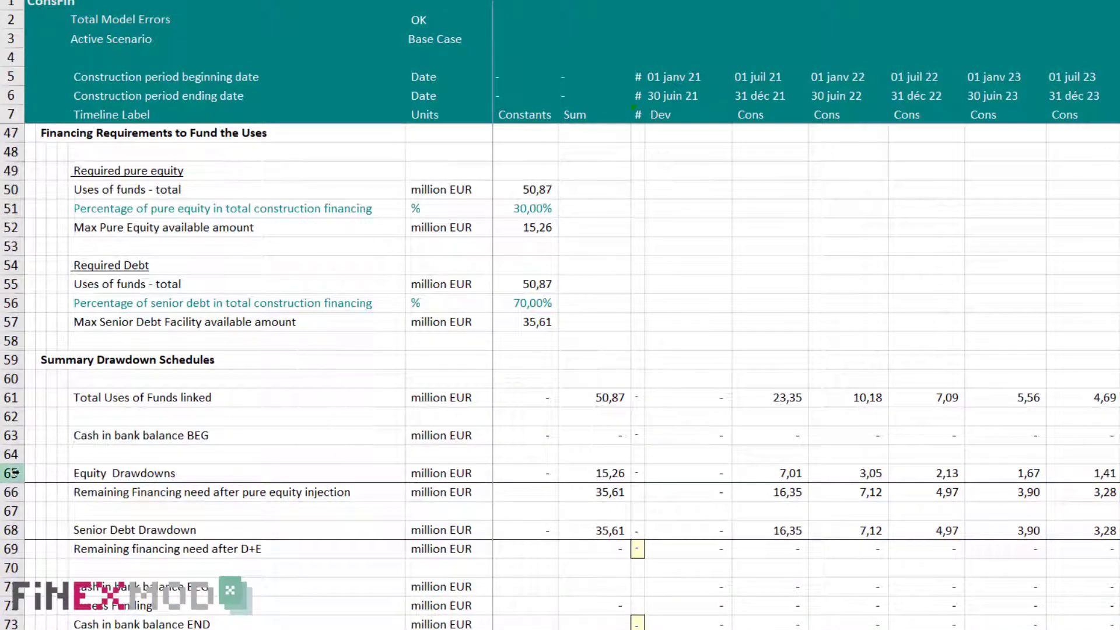
pyautogui.click(13, 472)
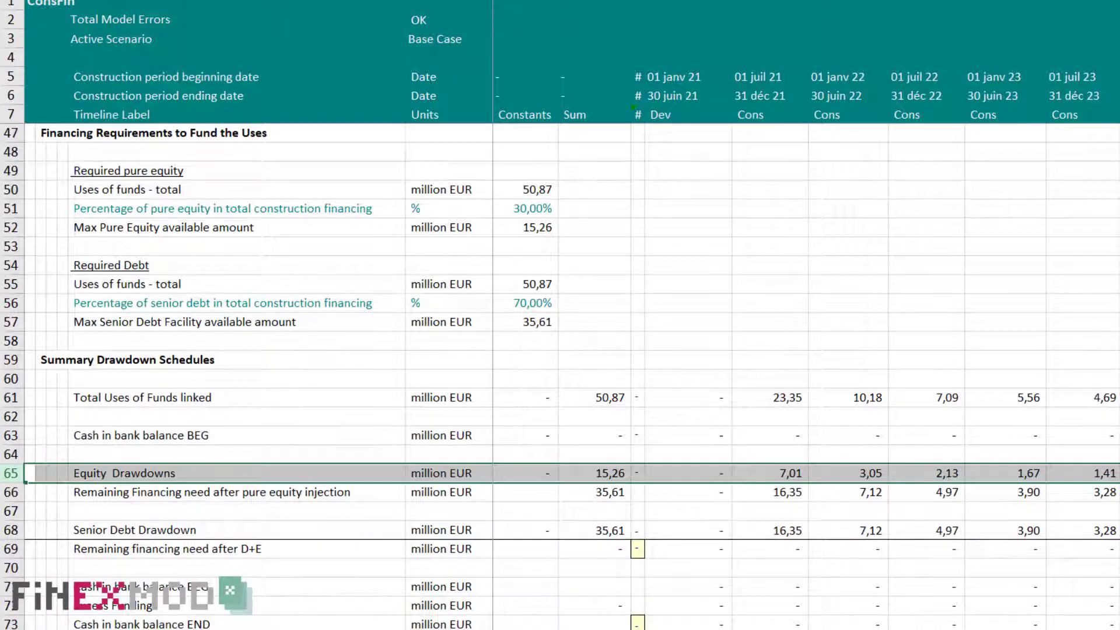
pyautogui.keyDown('ctrl'); pyautogui.click(13, 529); pyautogui.keyUp('ctrl')
pyautogui.scroll(-1, 109, 533)
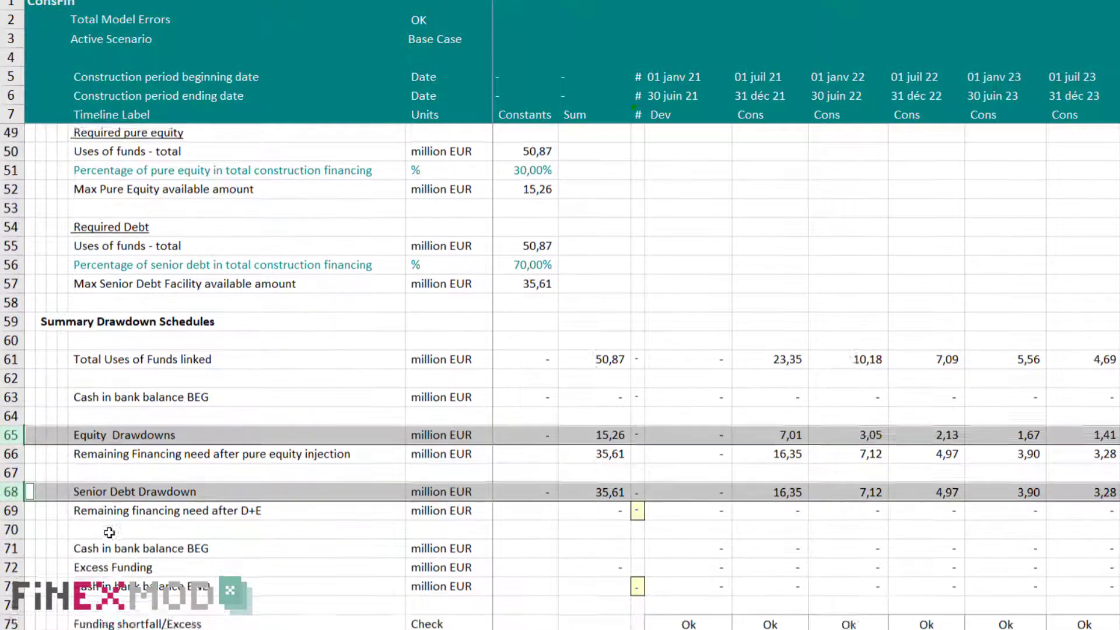
pyautogui.scroll(-2, 109, 533)
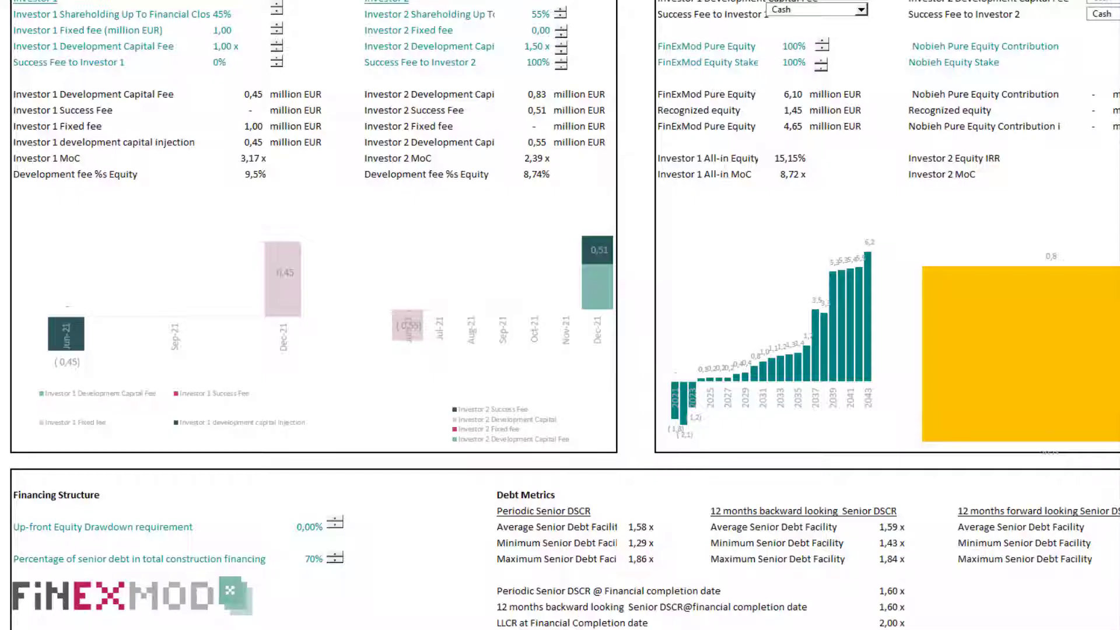
# - Scroll the Summary sheet down to the Sources and Uses block, where Uses of Funds totals 46,3 million EUR beside the pie charts
pyautogui.scroll(8, 335, 528)
pyautogui.scroll(-14, 365, 486)
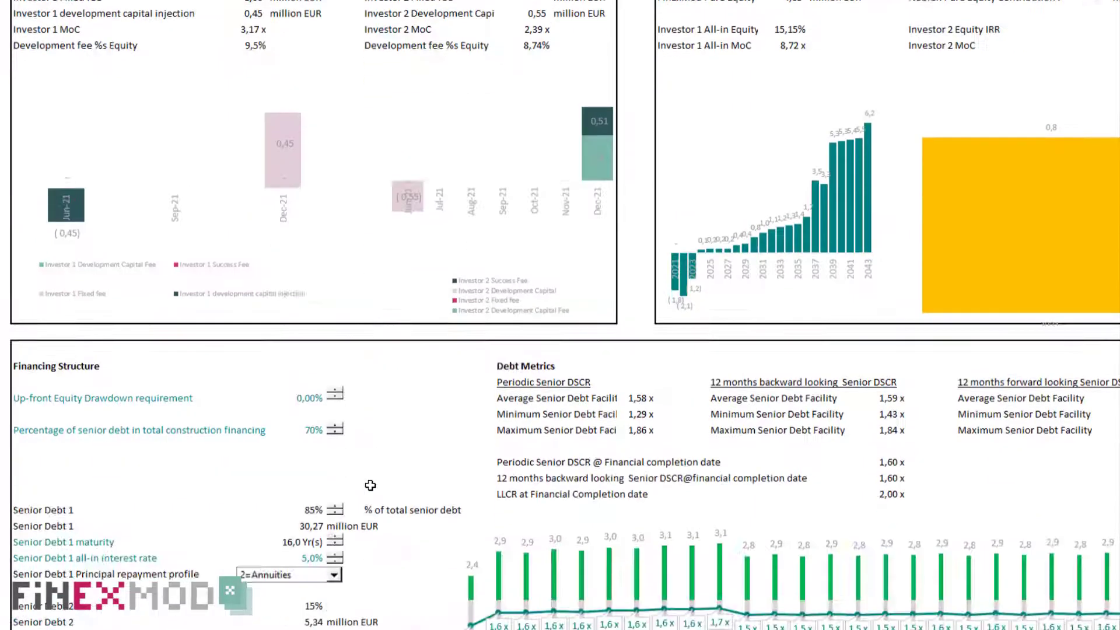
pyautogui.scroll(-10, 372, 487)
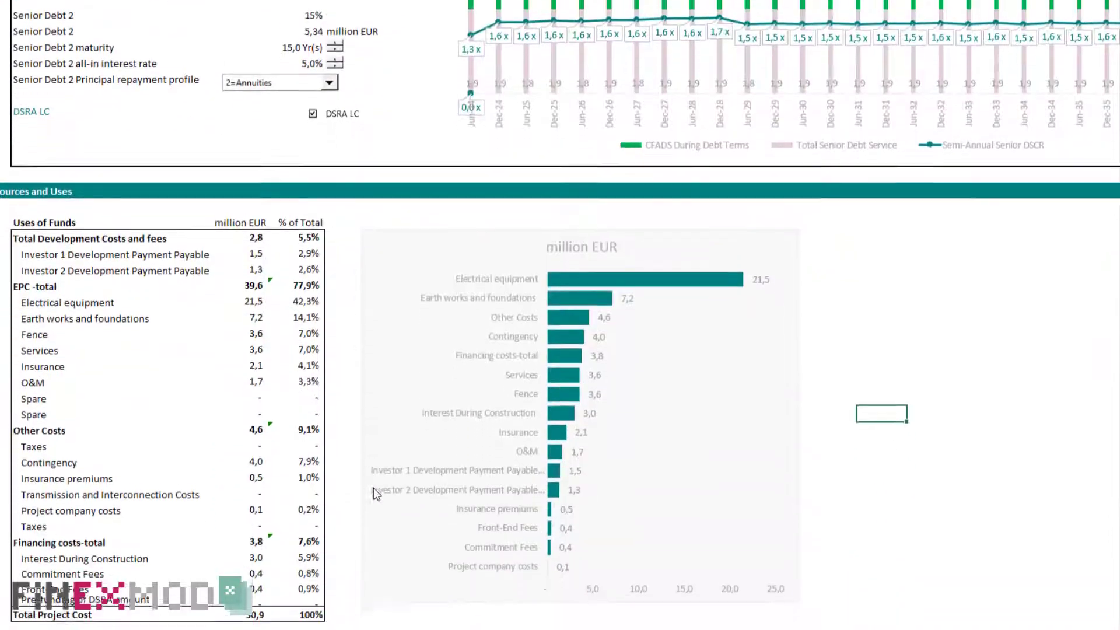
pyautogui.scroll(-3, 373, 488)
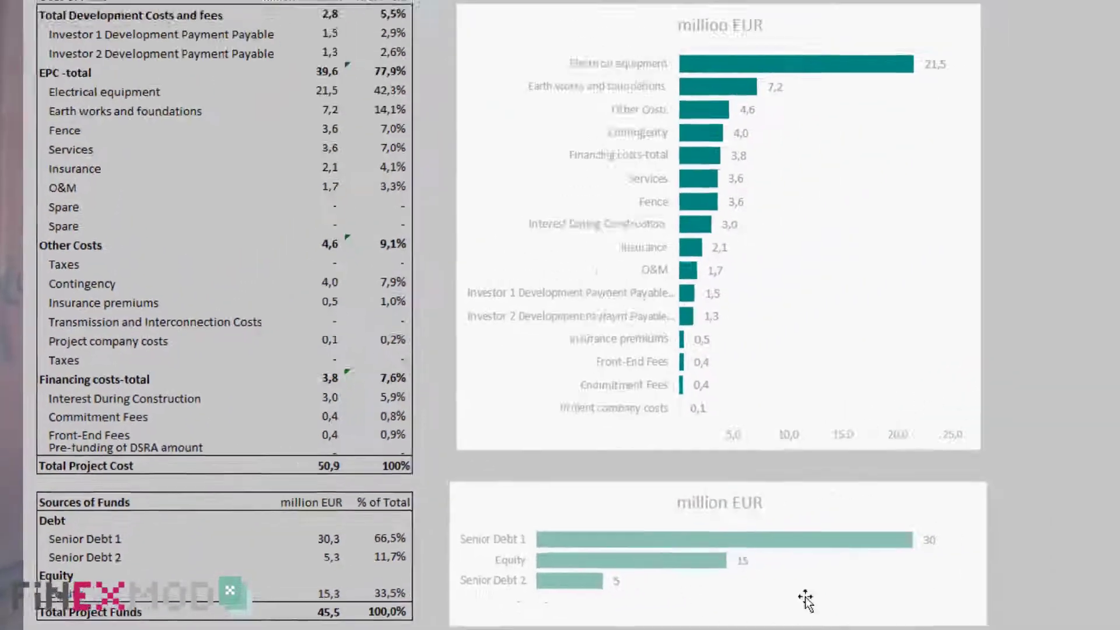
pyautogui.click(1090, 399)
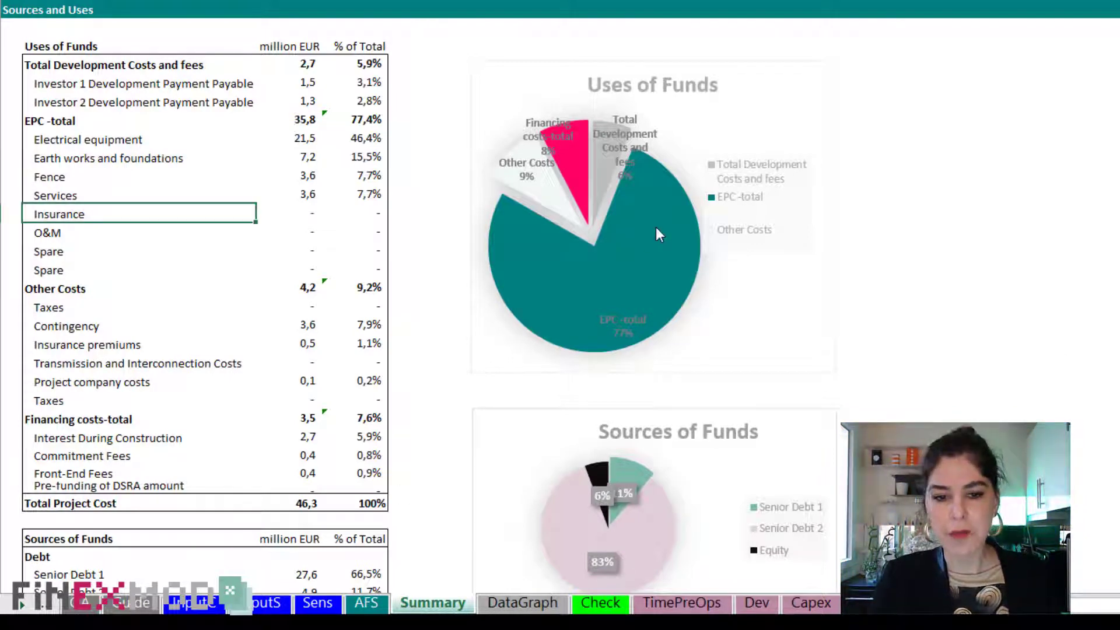
# - Review the Uses of Funds pie chart and categories, select Electrical equipment to Spare, then go to DataGraph
pyautogui.click(652, 278)
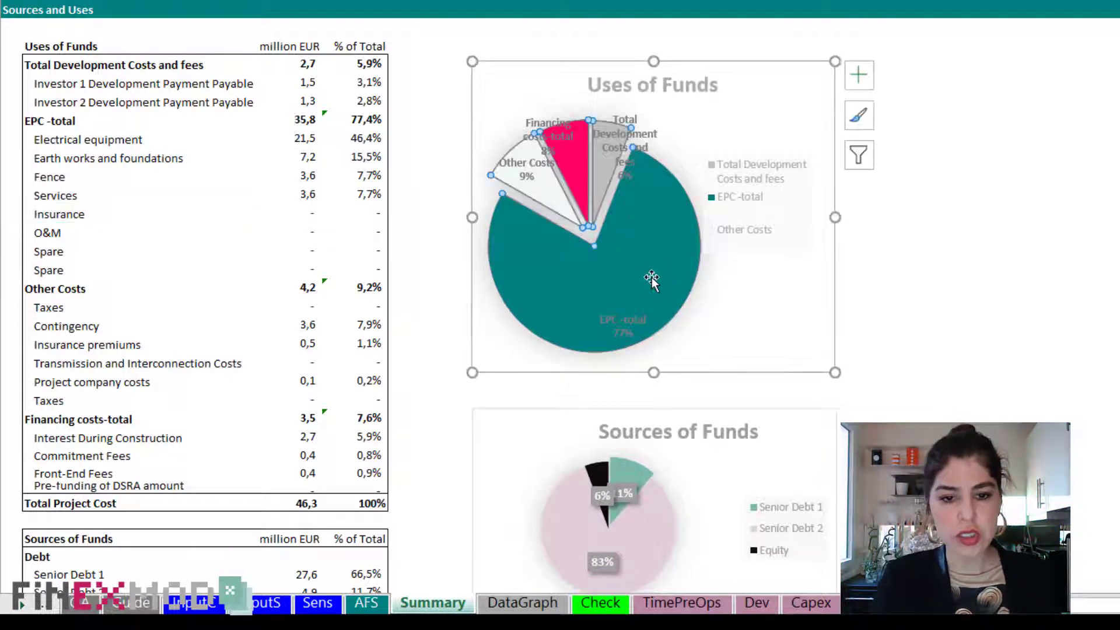
pyautogui.click(367, 292)
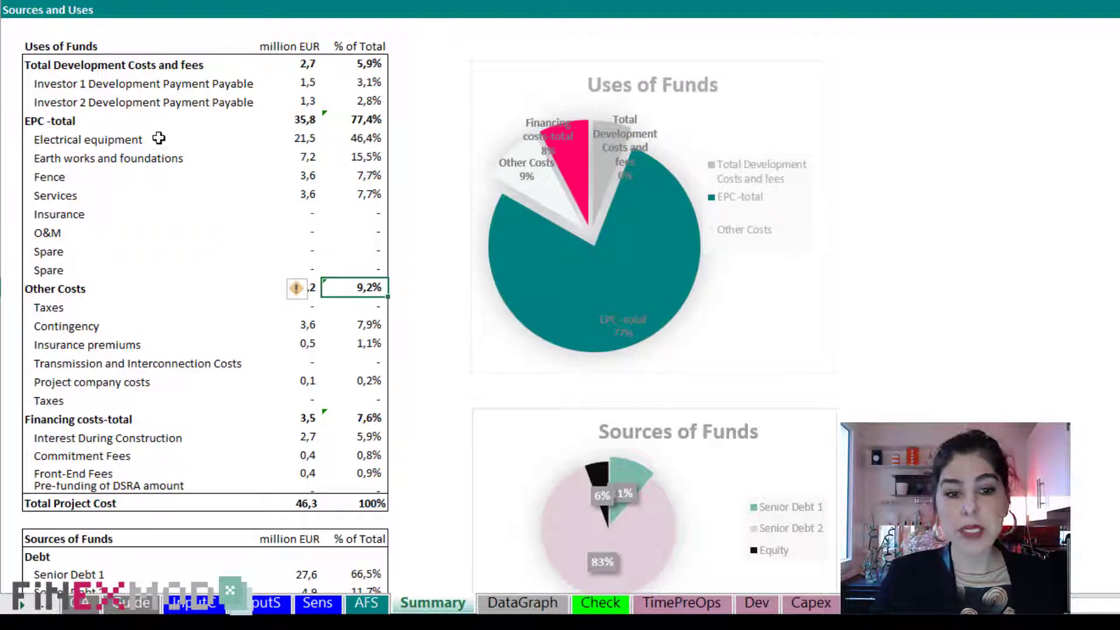
pyautogui.click(38, 118)
pyautogui.click(51, 67)
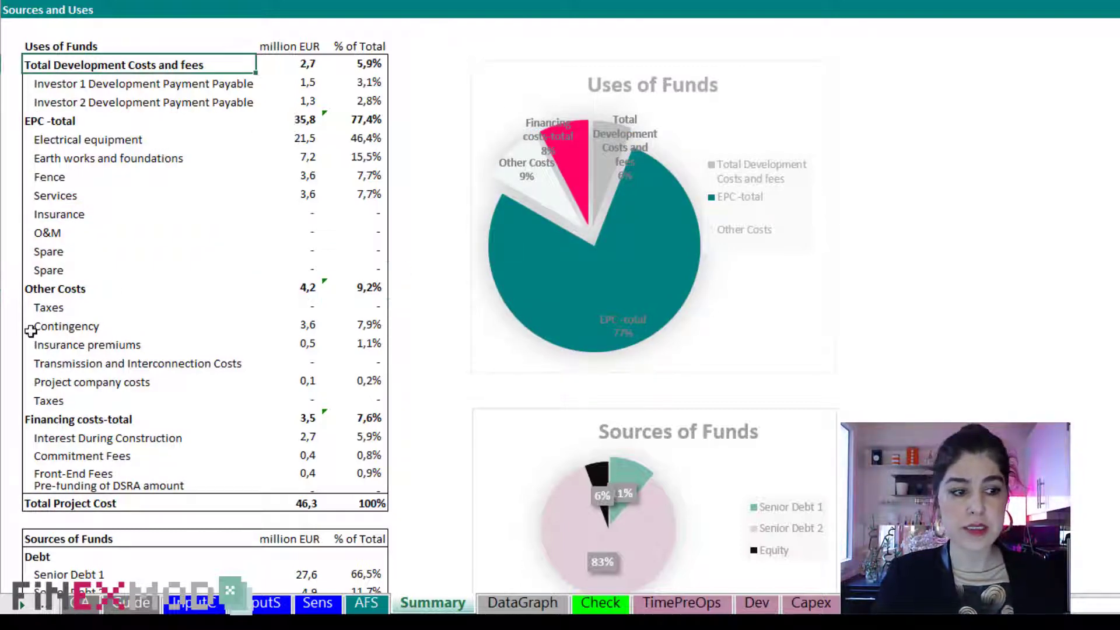
pyautogui.click(32, 291)
pyautogui.click(113, 419)
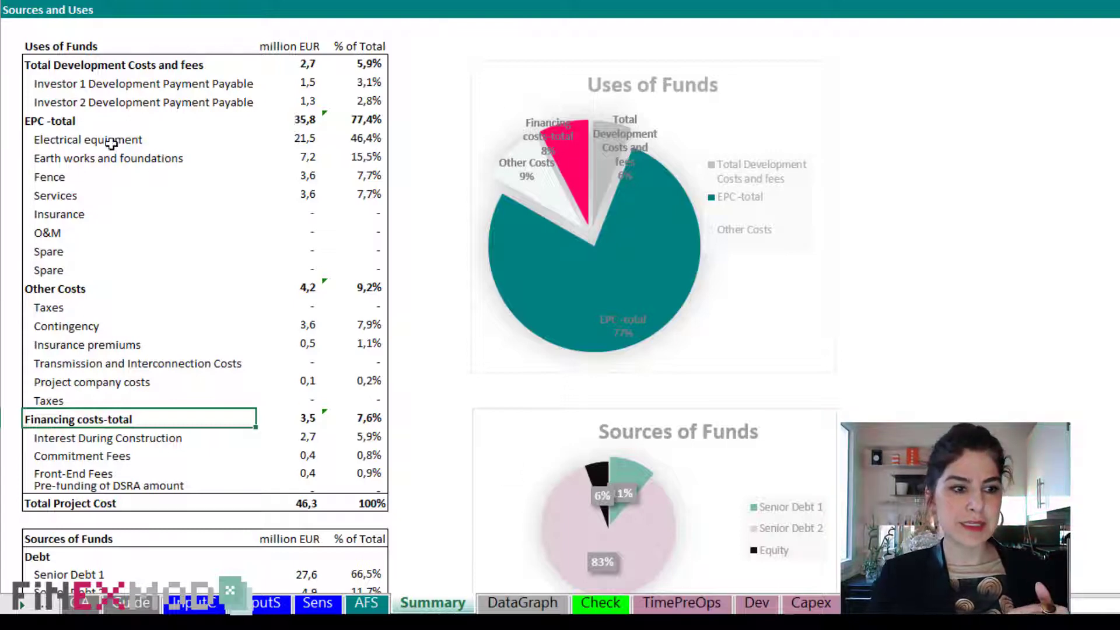
pyautogui.moveTo(111, 143); pyautogui.dragTo(120, 270)
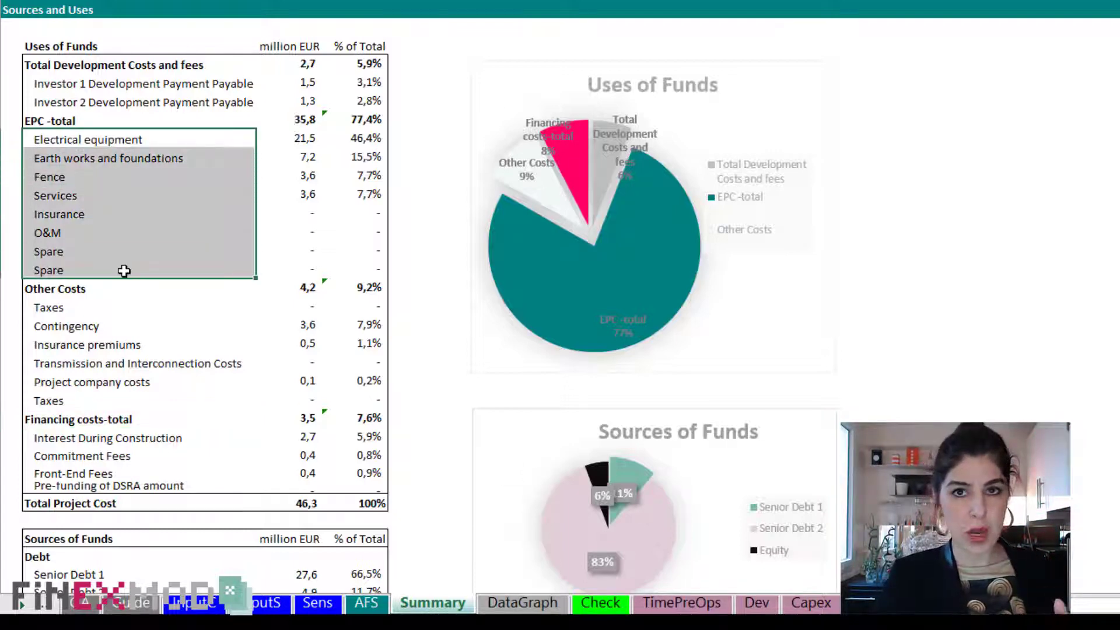
pyautogui.click(497, 604)
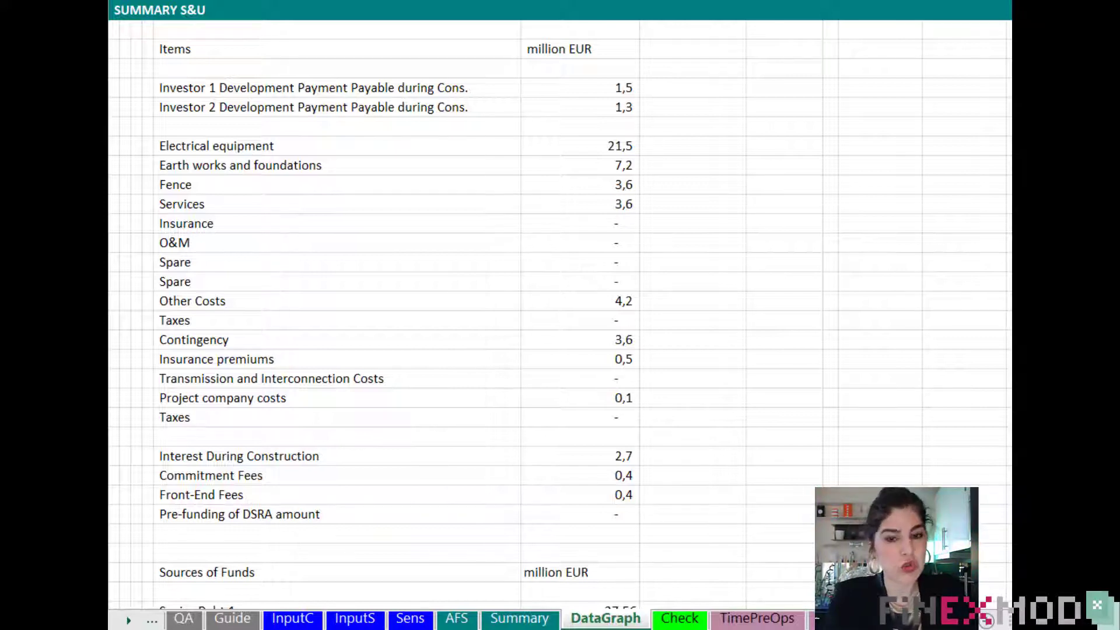
# - Add a Rank header to the empty column beside the table
pyautogui.click(893, 50)
pyautogui.write('R')
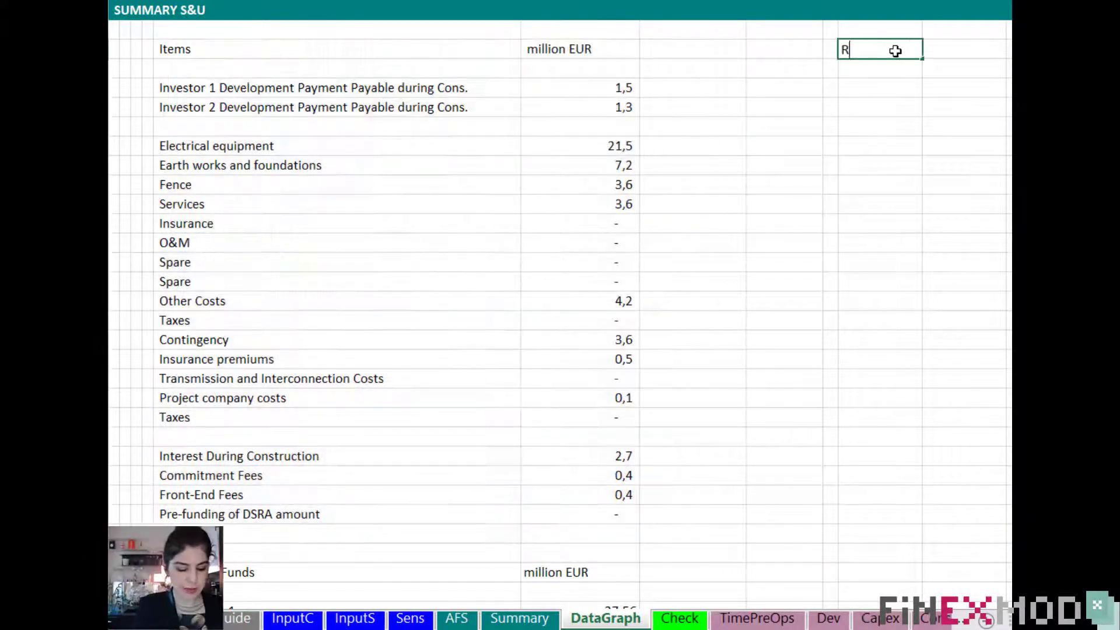
pyautogui.write('ank')
pyautogui.press('Return')
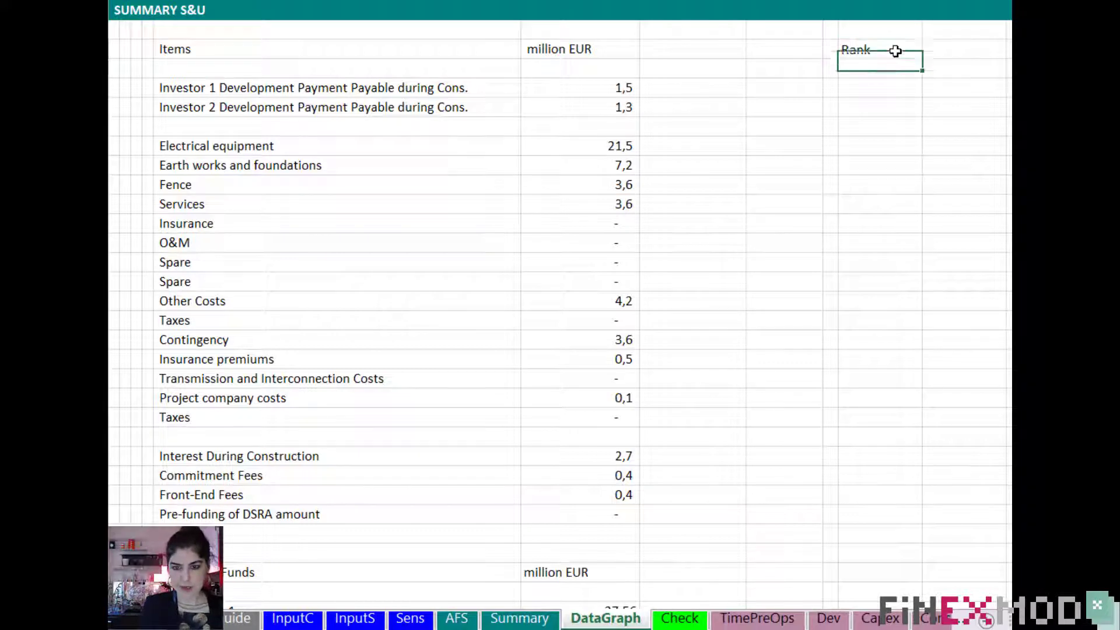
# - Enter a RANK formula ranking the row's million EUR value within absolute range F54:F77
pyautogui.write('=ran')
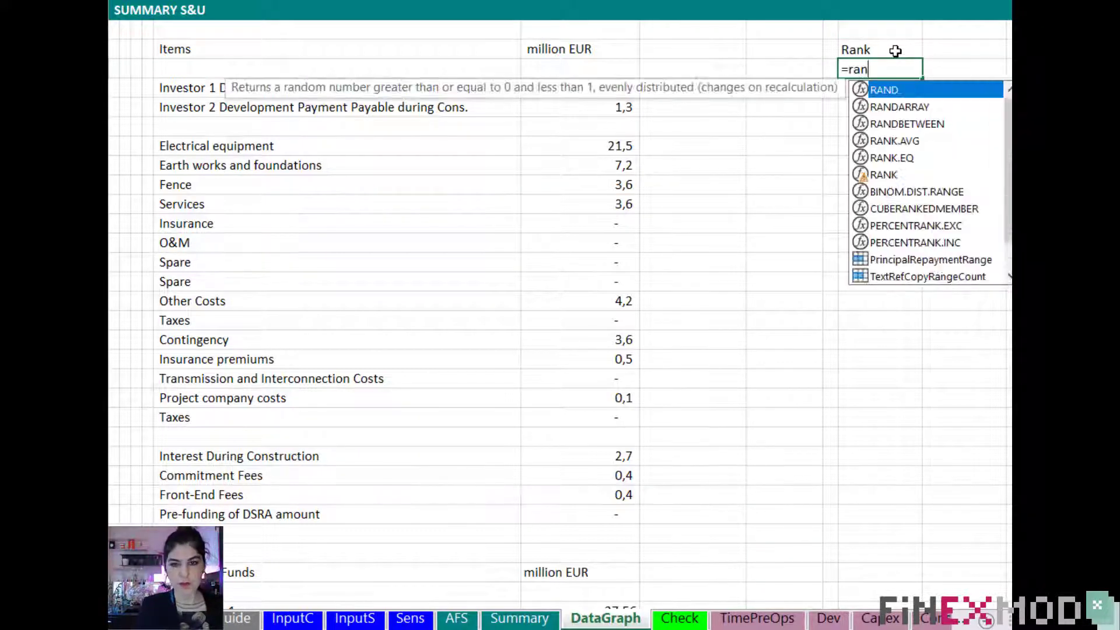
pyautogui.write('k')
pyautogui.press('Down')
pyautogui.press('Down')
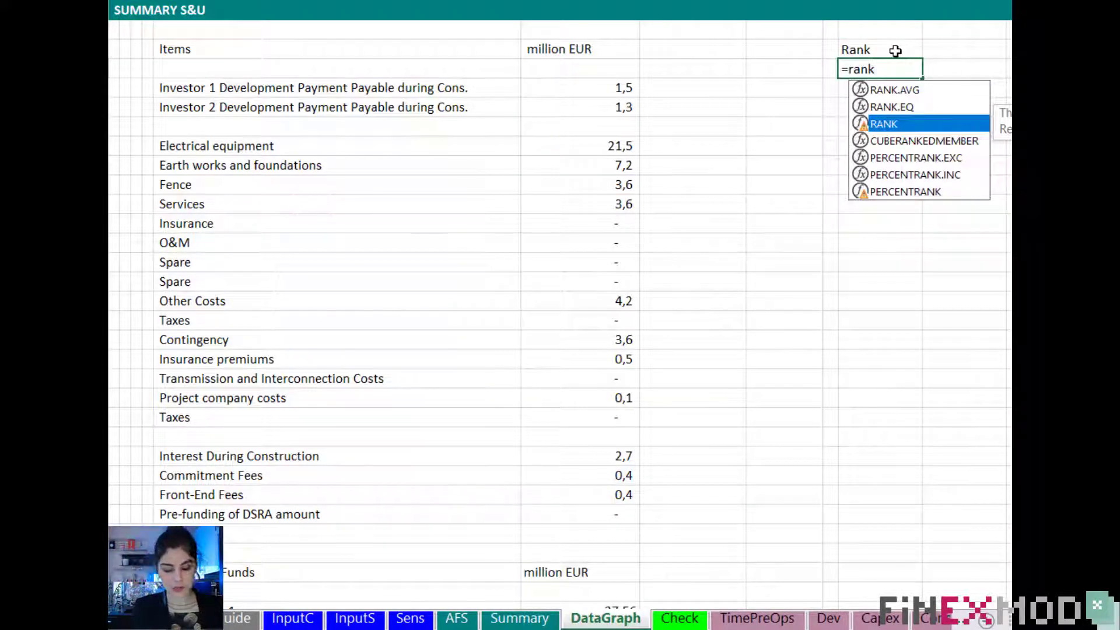
pyautogui.press('Tab')
pyautogui.press('Left')
pyautogui.press('Left')
pyautogui.press('Left')
pyautogui.press('Left')
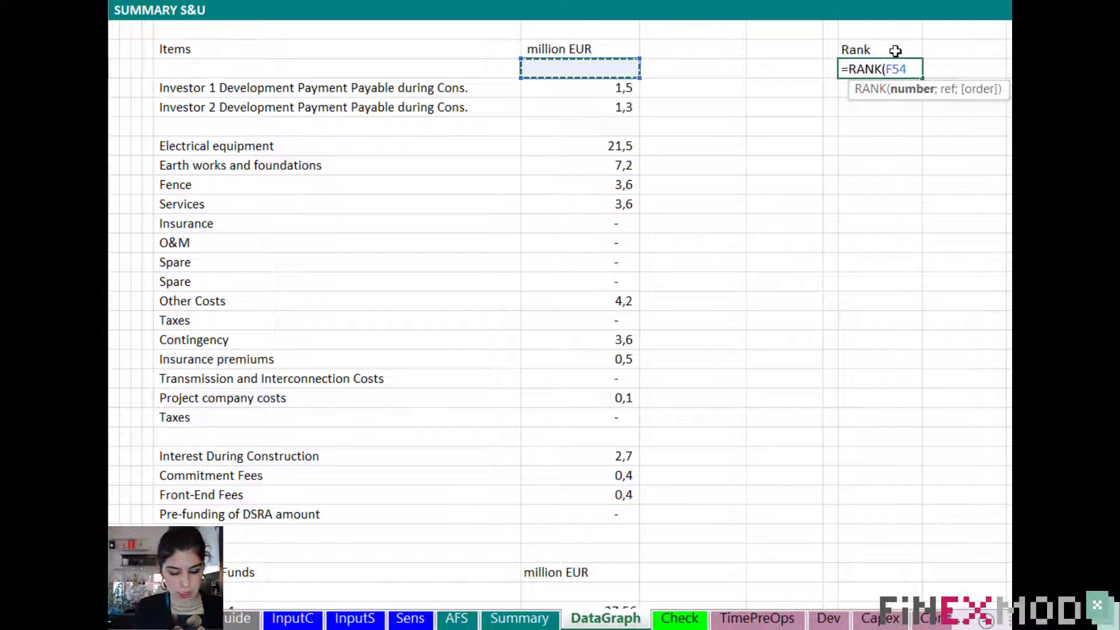
pyautogui.write(';')
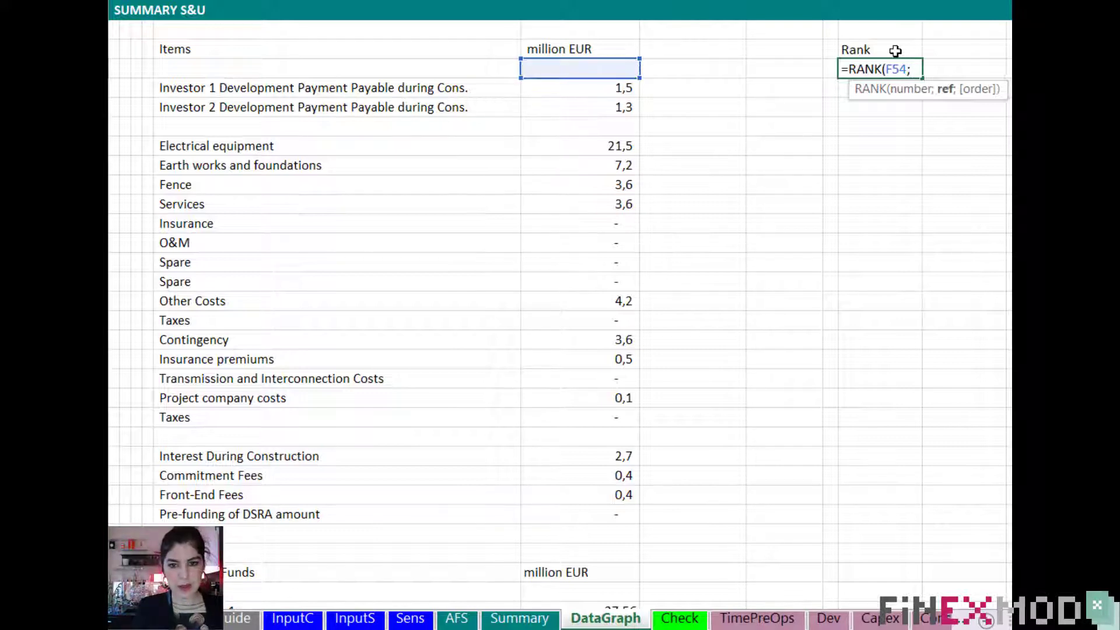
pyautogui.press('Left')
pyautogui.press('Left')
pyautogui.press('Left')
pyautogui.press('Left')
pyautogui.hotkey('shift', 'Down')
pyautogui.hotkey('shift', 'Down')
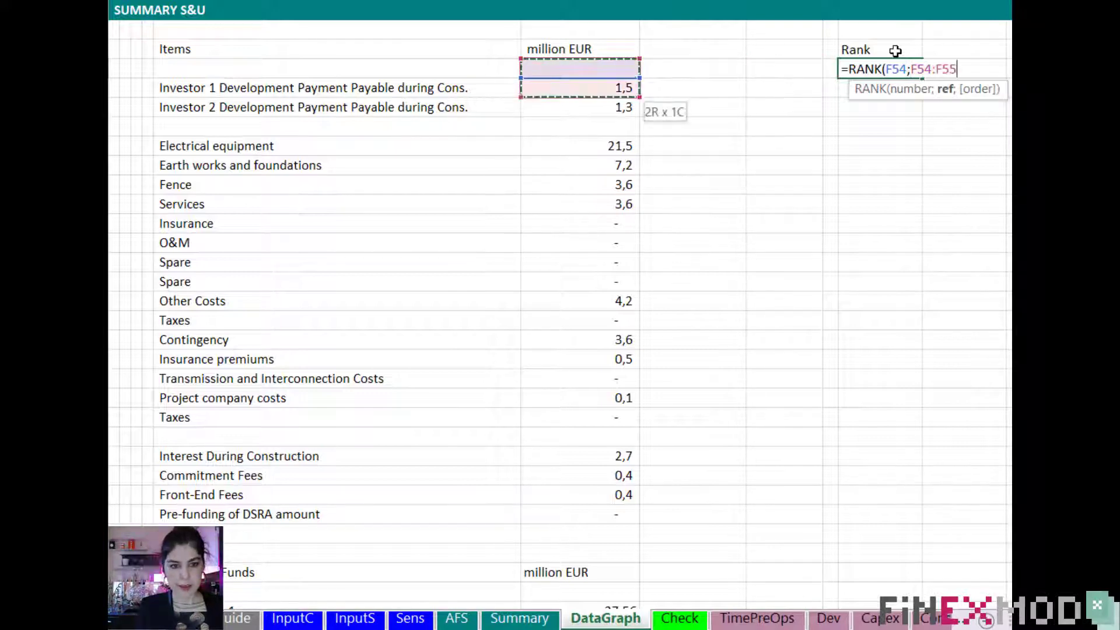
pyautogui.hotkey('shift', 'Down')
pyautogui.hotkey('shift', 'Down')
pyautogui.hotkey('shift', 'Down')
pyautogui.hotkey('shift', 'Down')
pyautogui.hotkey('shift', 'Down')
pyautogui.hotkey('shift', 'Down')
pyautogui.hotkey('shift', 'Down')
pyautogui.hotkey('shift', 'Down')
pyautogui.hotkey('shift', 'Down')
pyautogui.hotkey('shift', 'Down')
pyautogui.hotkey('shift', 'Down')
pyautogui.hotkey('shift', 'Down')
pyautogui.hotkey('shift', 'Down')
pyautogui.hotkey('shift', 'Down')
pyautogui.hotkey('shift', 'Down')
pyautogui.hotkey('shift', 'Down')
pyautogui.hotkey('shift', 'Down')
pyautogui.hotkey('shift', 'Down')
pyautogui.hotkey('shift', 'Down')
pyautogui.hotkey('shift', 'Down')
pyautogui.hotkey('shift', 'Up')
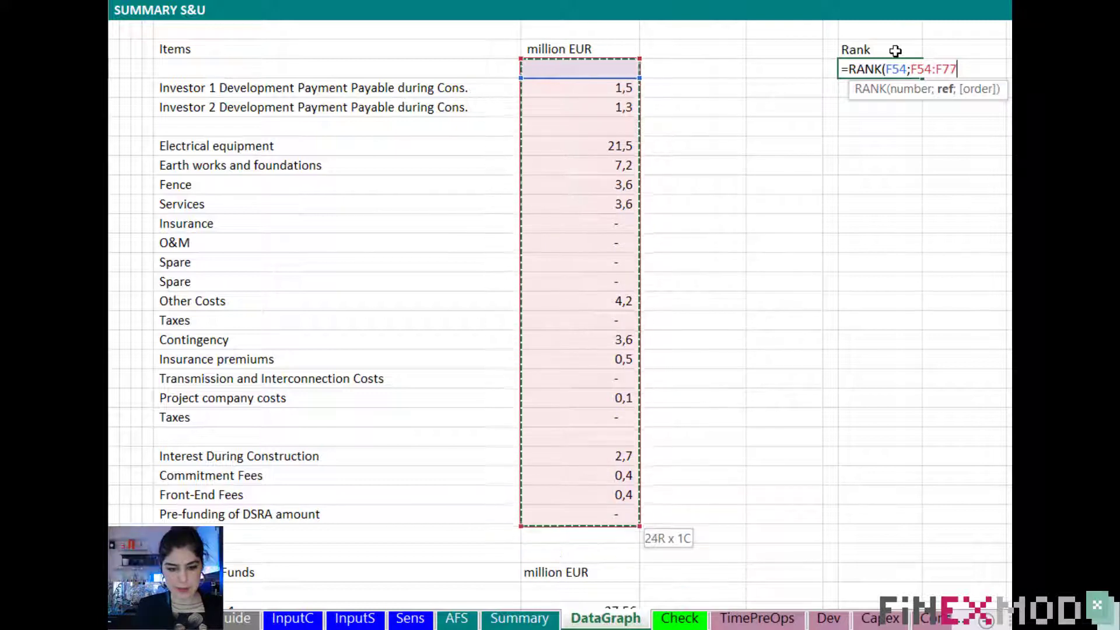
pyautogui.press('F4')
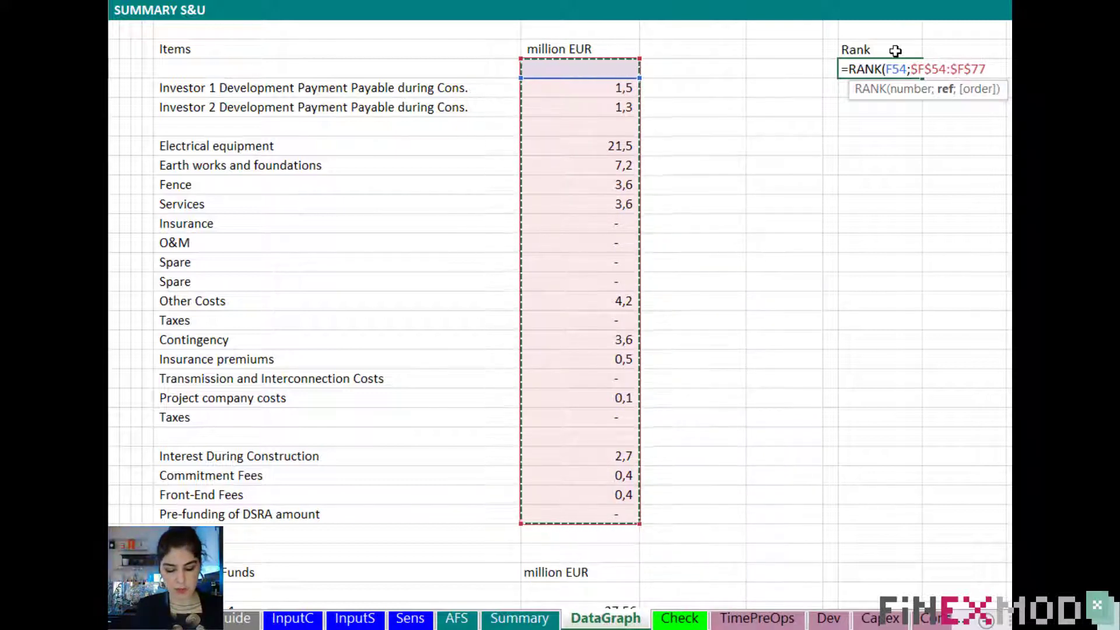
pyautogui.write(')')
pyautogui.hotkey('ctrl', 'Return')
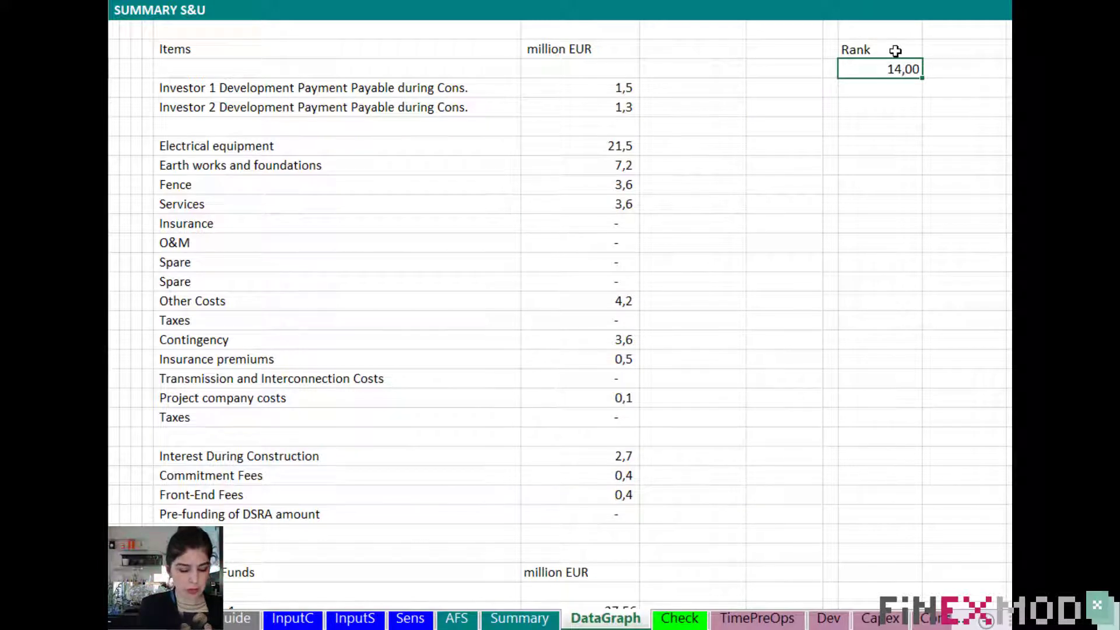
# - Copy the RANK formula down the whole Rank column, giving Electrical equipment rank 1
pyautogui.hotkey('ctrl', 'c')
pyautogui.hotkey('shift', 'Down')
pyautogui.hotkey('shift', 'Down')
pyautogui.hotkey('shift', 'Down')
pyautogui.hotkey('shift', 'Down')
pyautogui.hotkey('shift', 'Down')
pyautogui.hotkey('shift', 'Down')
pyautogui.hotkey('shift', 'Down')
pyautogui.hotkey('shift', 'Down')
pyautogui.hotkey('shift', 'Down')
pyautogui.hotkey('shift', 'Down')
pyautogui.hotkey('shift', 'Down')
pyautogui.hotkey('shift', 'Down')
pyautogui.hotkey('shift', 'Down')
pyautogui.hotkey('shift', 'Down')
pyautogui.hotkey('shift', 'Down')
pyautogui.hotkey('shift', 'Down')
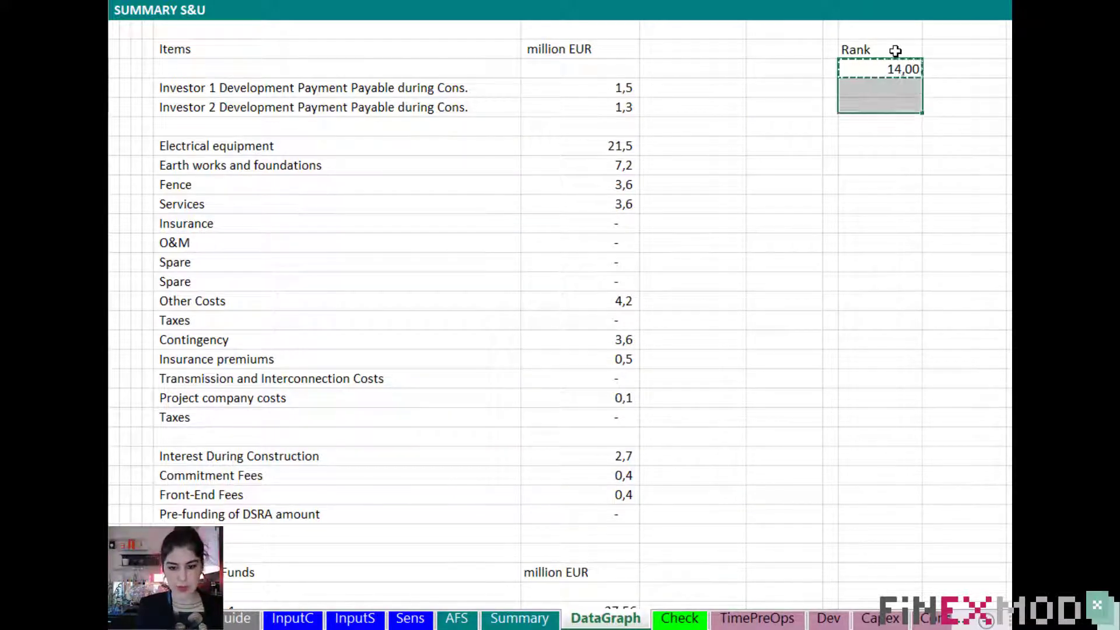
pyautogui.hotkey('shift', 'Down')
pyautogui.hotkey('shift', 'Down')
pyautogui.hotkey('shift', 'Down')
pyautogui.hotkey('shift', 'Down')
pyautogui.hotkey('shift', 'Down')
pyautogui.hotkey('shift', 'Down')
pyautogui.hotkey('shift', 'Down')
pyautogui.hotkey('shift', 'Down')
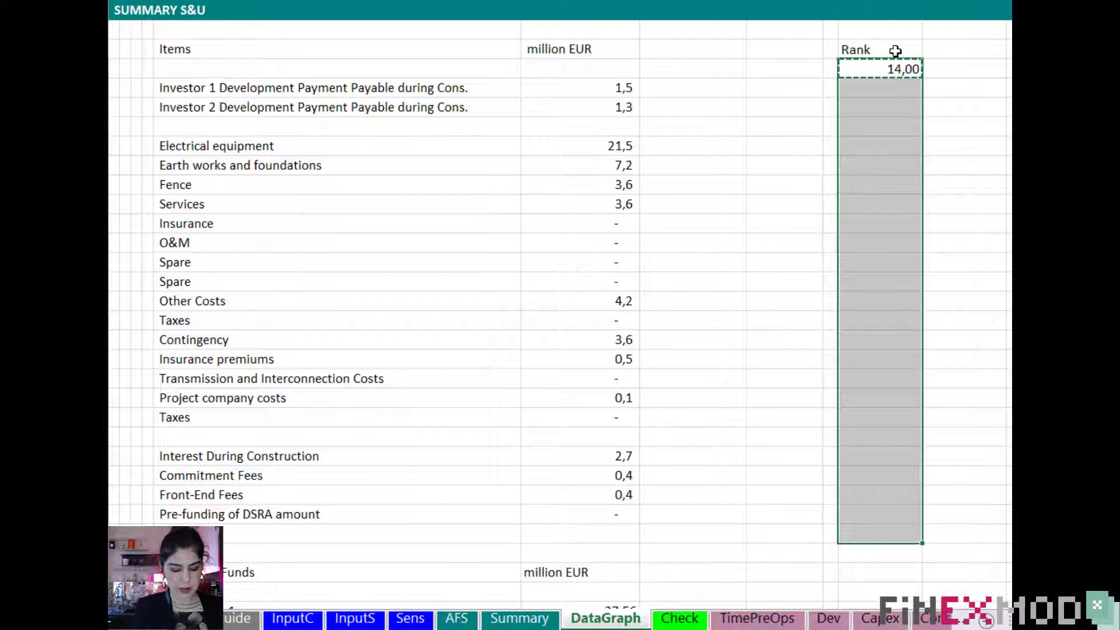
pyautogui.hotkey('ctrl', 'v')
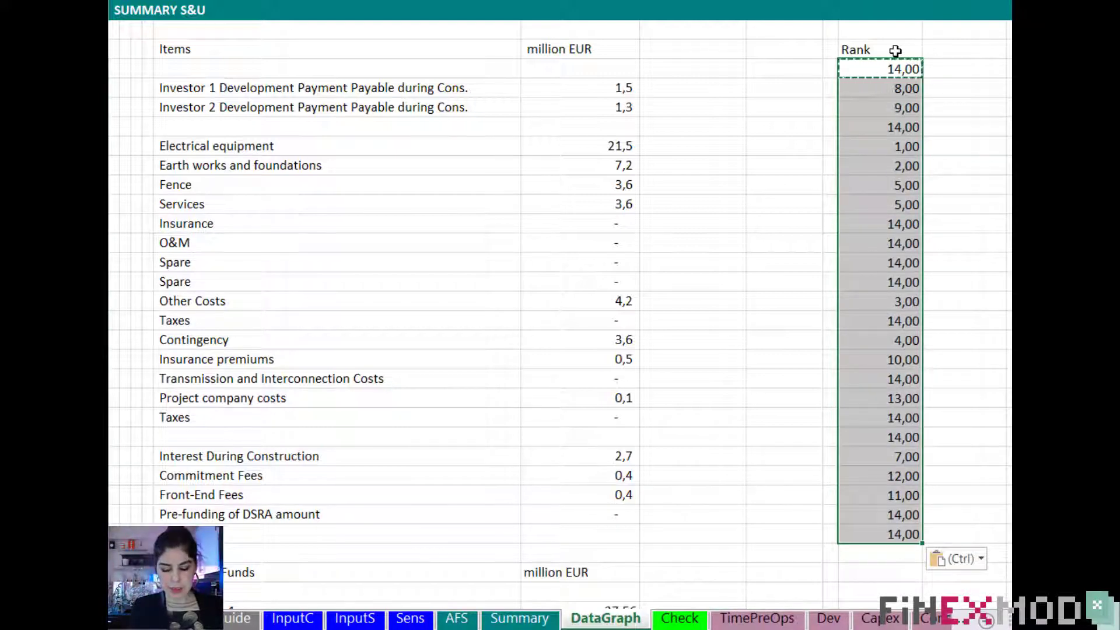
pyautogui.press('Down')
pyautogui.hotkey('shift', 'Down')
pyautogui.press('Up')
pyautogui.hotkey('ctrl', 'shift', 'Down')
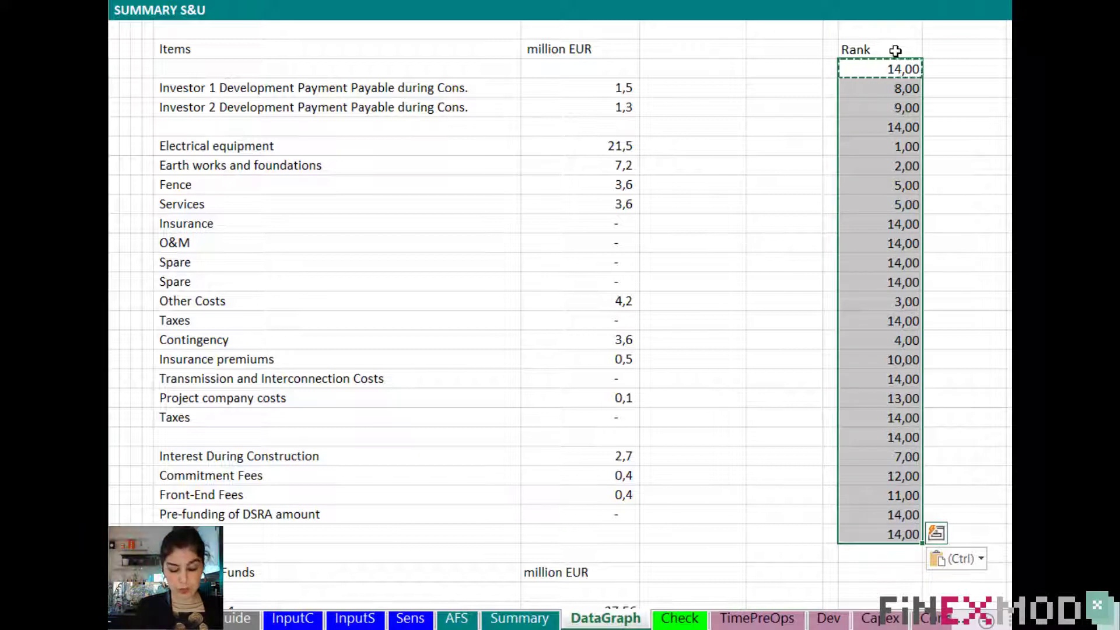
pyautogui.press('Escape')
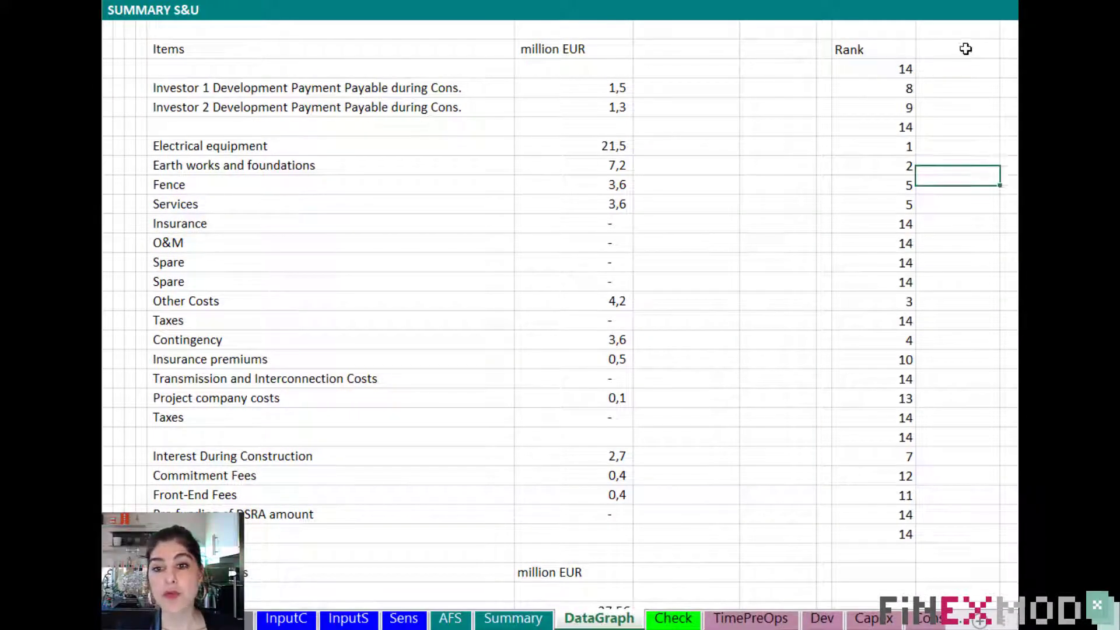
# - Add a # header with =MAX over the Rank values below it, showing 14
pyautogui.click(966, 49)
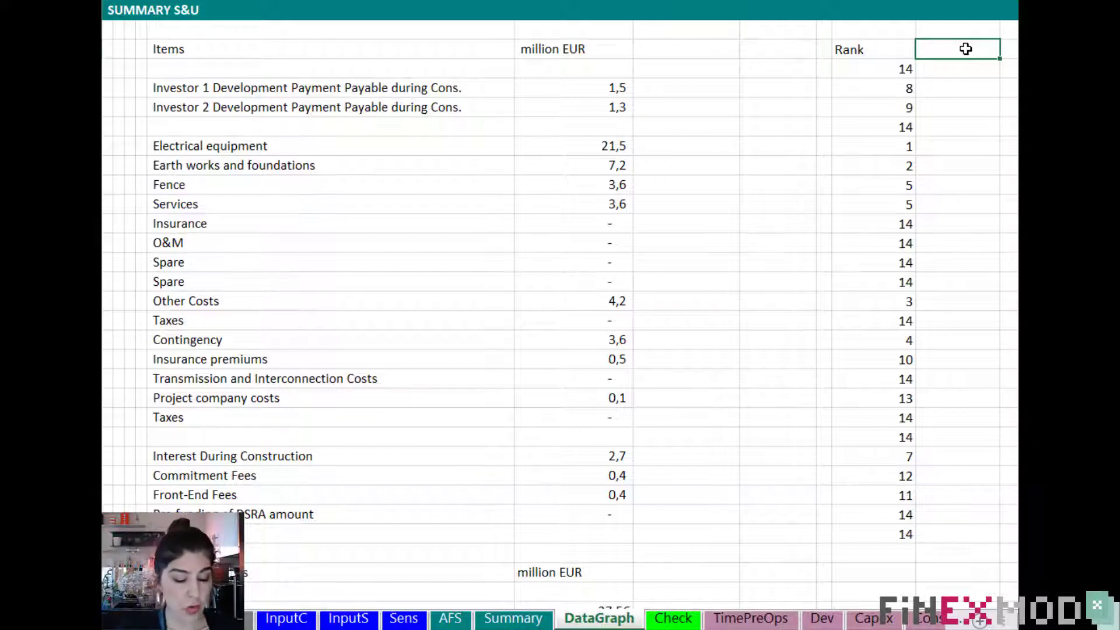
pyautogui.write('#')
pyautogui.press('Return')
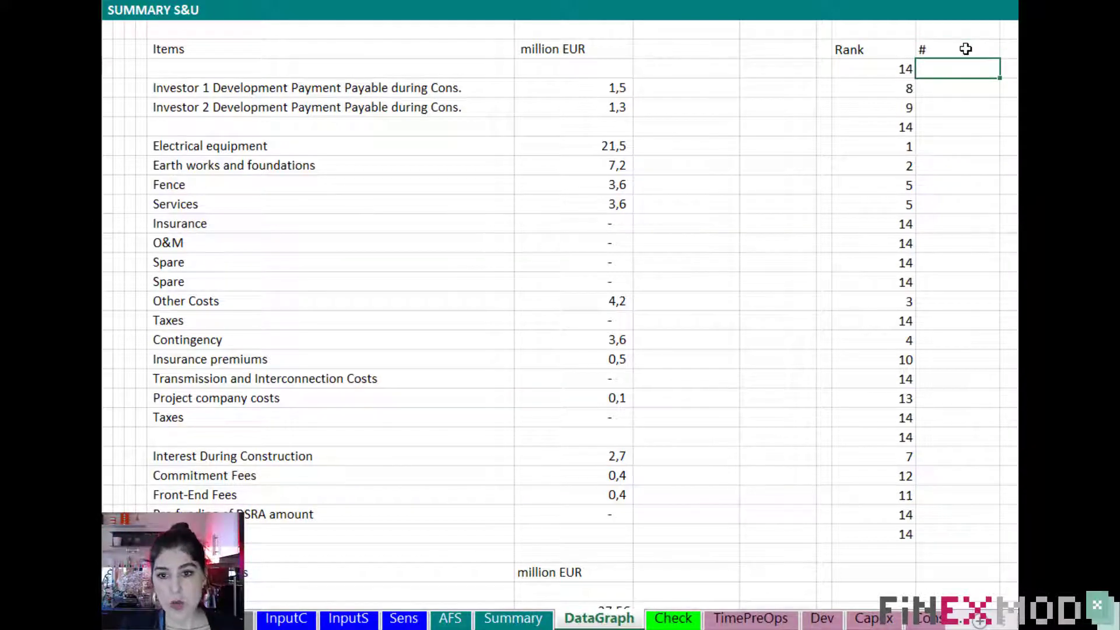
pyautogui.write('=max(')
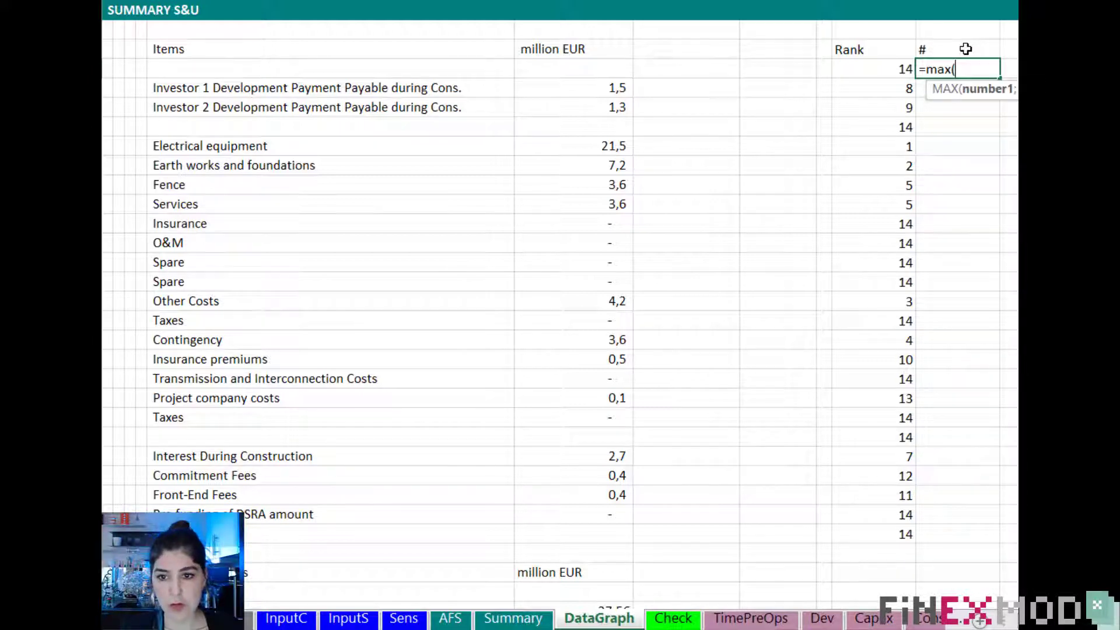
pyautogui.press('Left')
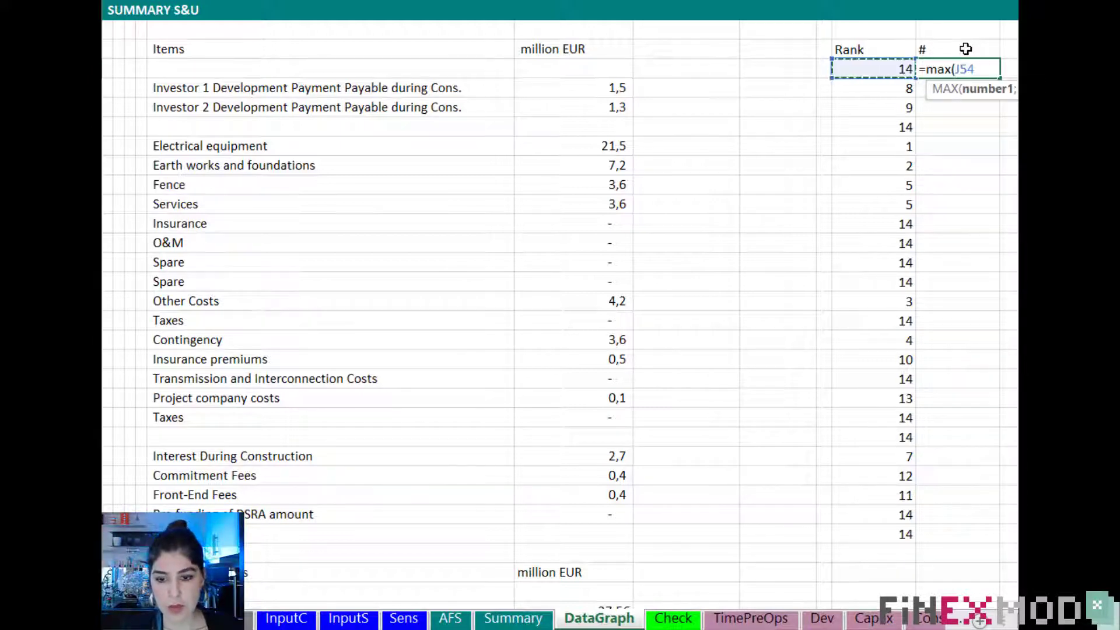
pyautogui.hotkey('ctrl', 'shift', 'Down')
pyautogui.press('Return')
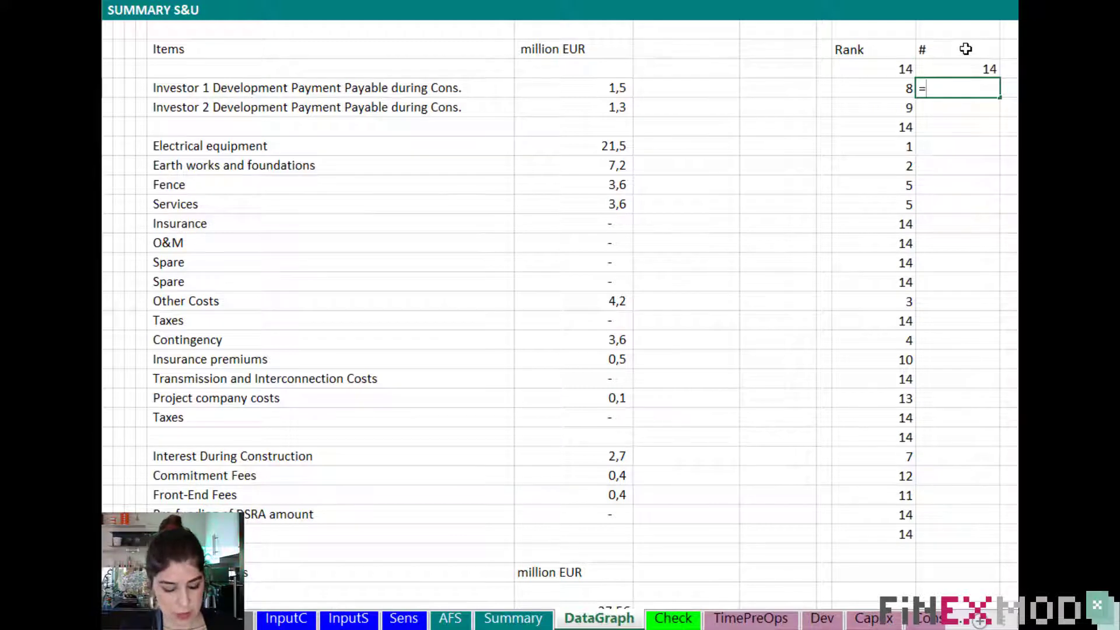
# - Enter the countdown formula =MAX(0;K54-1) and paste it down the # column
pyautogui.write('=max(')
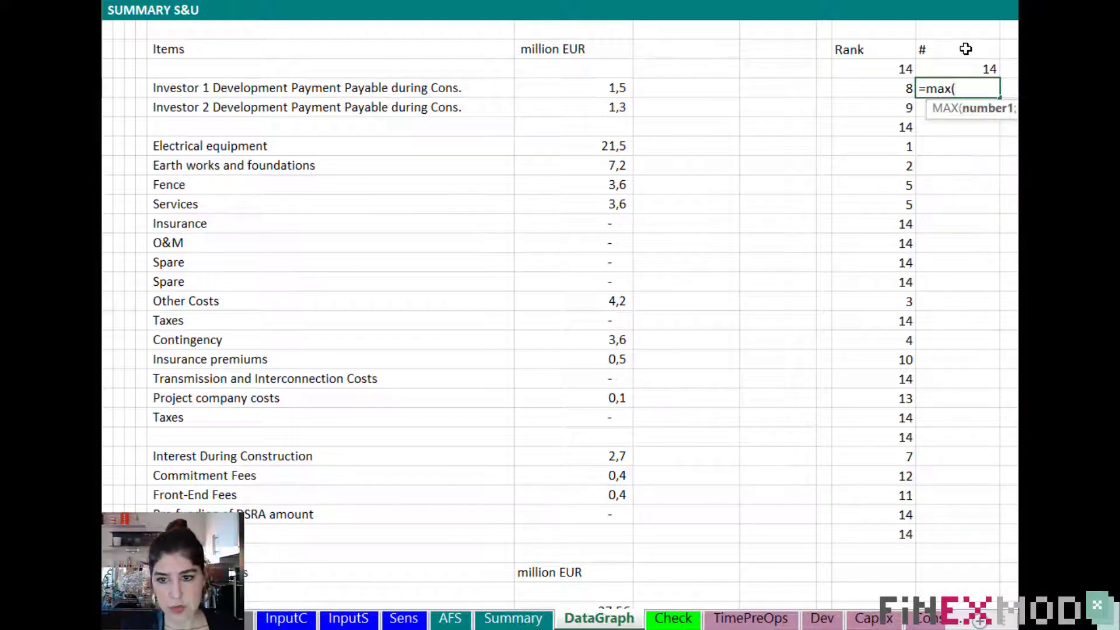
pyautogui.write('0 ;')
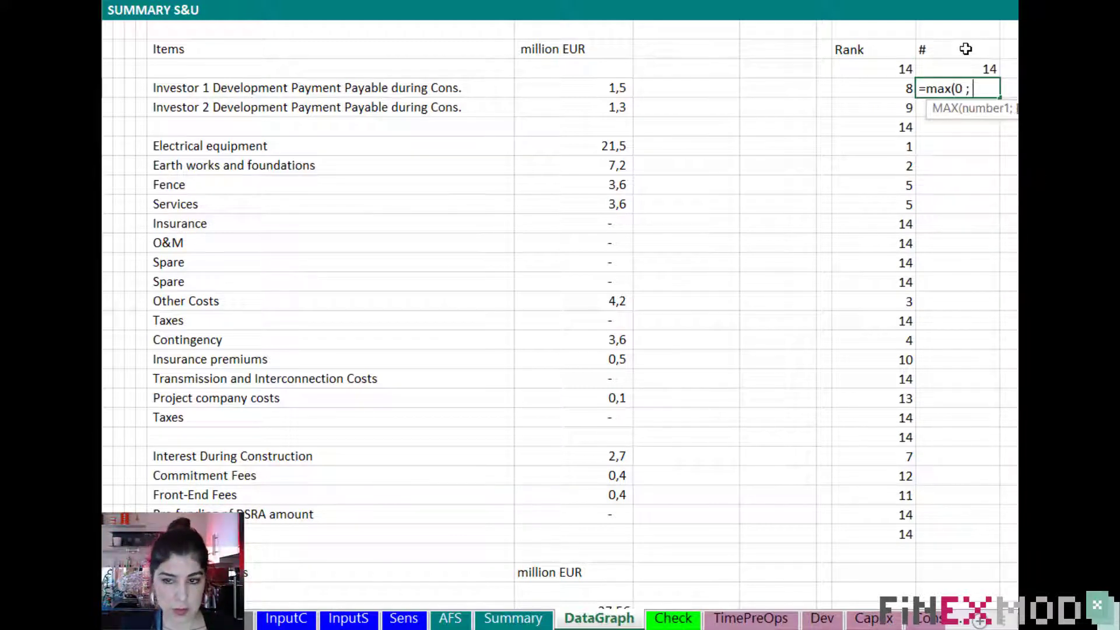
pyautogui.press('Up')
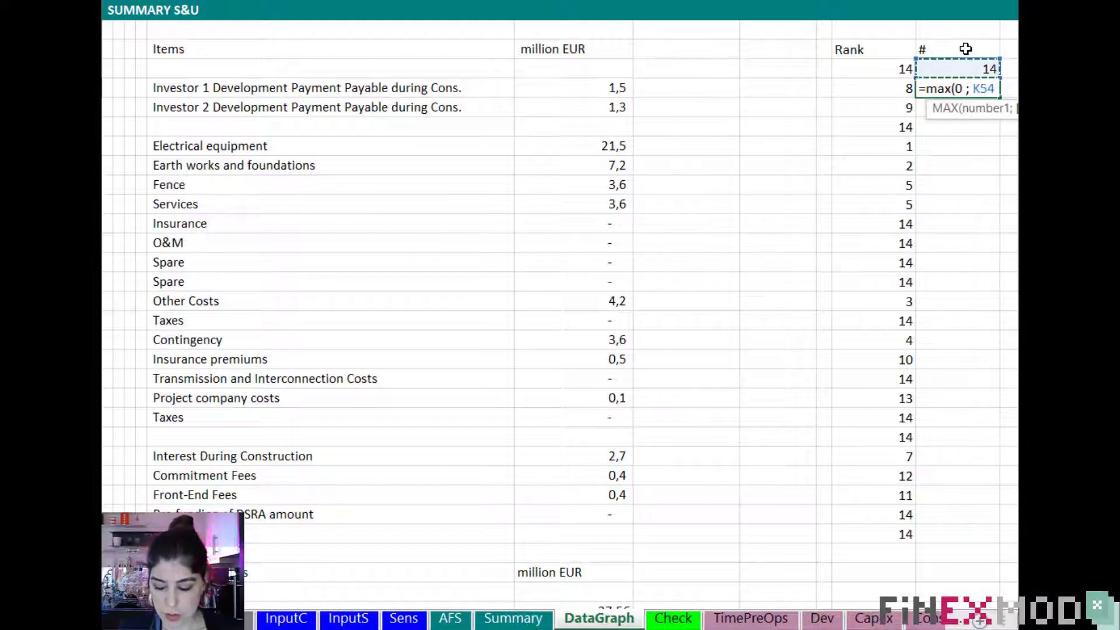
pyautogui.write('-1)')
pyautogui.hotkey('ctrl', 'Return')
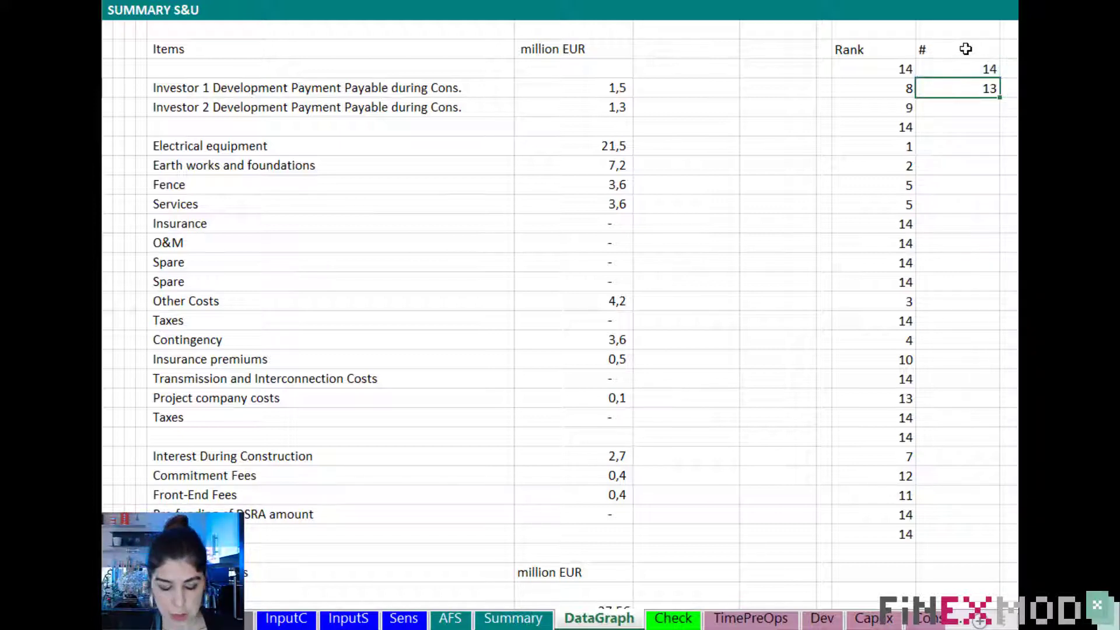
pyautogui.hotkey('ctrl', 'c')
pyautogui.hotkey('shift', 'Down')
pyautogui.hotkey('shift', 'Down')
pyautogui.hotkey('shift', 'Down')
pyautogui.hotkey('shift', 'Down')
pyautogui.hotkey('shift', 'Down')
pyautogui.hotkey('shift', 'Down')
pyautogui.hotkey('shift', 'Down')
pyautogui.hotkey('shift', 'Down')
pyautogui.hotkey('shift', 'Down')
pyautogui.hotkey('shift', 'Down')
pyautogui.hotkey('shift', 'Down')
pyautogui.hotkey('shift', 'Down')
pyautogui.hotkey('shift', 'Down')
pyautogui.hotkey('shift', 'Down')
pyautogui.hotkey('shift', 'Down')
pyautogui.hotkey('shift', 'Down')
pyautogui.hotkey('shift', 'Down')
pyautogui.hotkey('shift', 'Down')
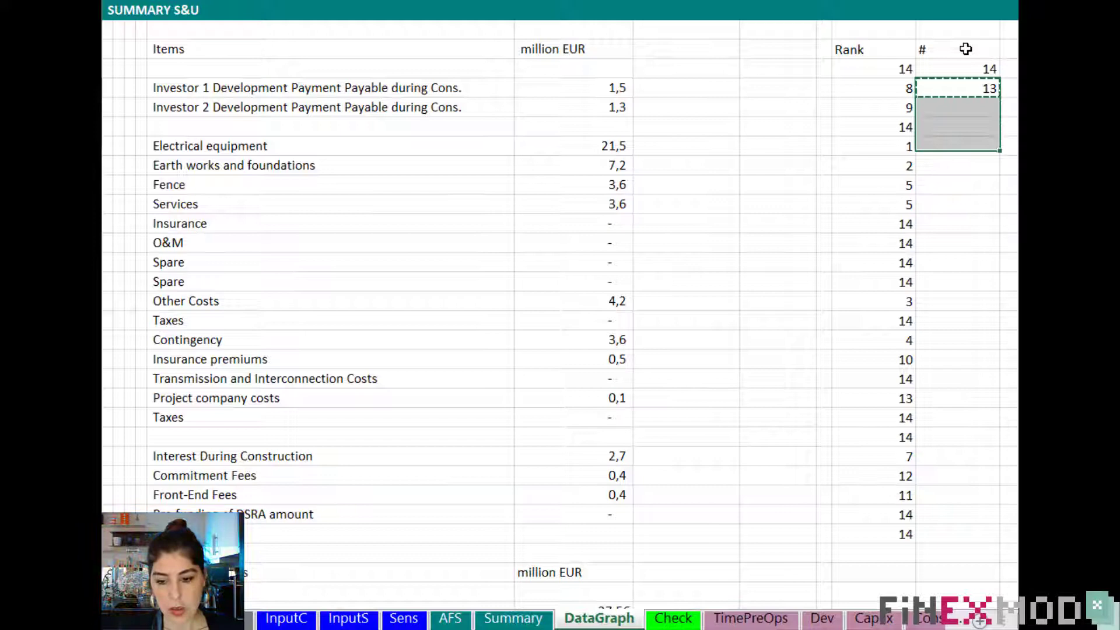
pyautogui.hotkey('shift', 'Down')
pyautogui.hotkey('shift', 'Down')
pyautogui.hotkey('shift', 'Down')
pyautogui.hotkey('shift', 'Down')
pyautogui.hotkey('shift', 'Down')
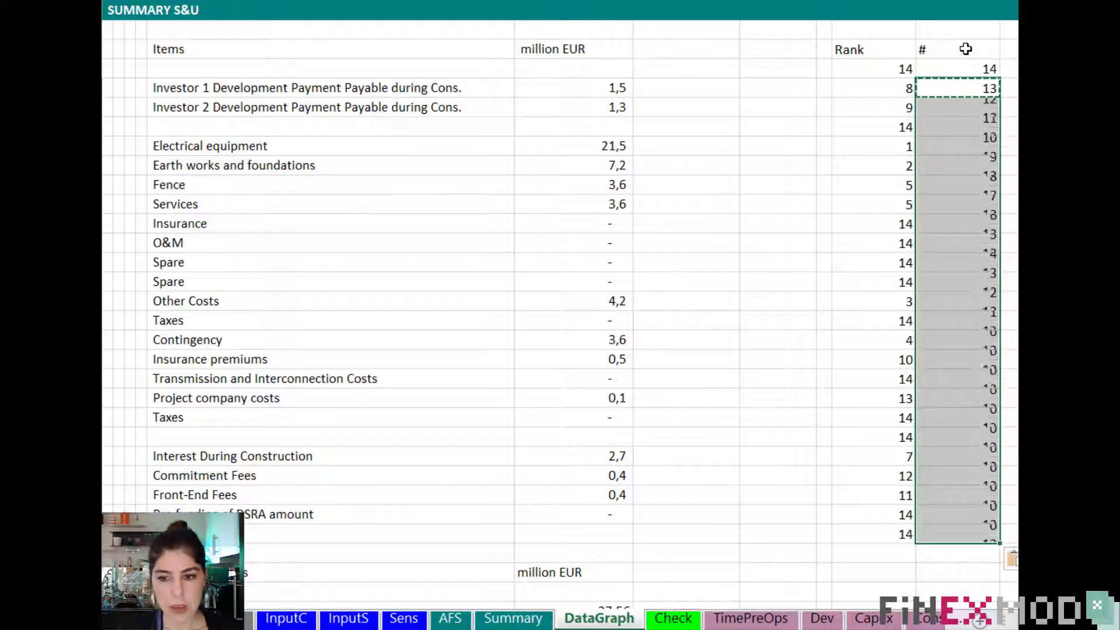
pyautogui.hotkey('ctrl', 'v')
pyautogui.press('Escape')
pyautogui.press('Down')
pyautogui.press('Down')
pyautogui.press('Down')
pyautogui.press('Down')
pyautogui.press('Down')
pyautogui.press('Down')
pyautogui.press('Down')
pyautogui.press('Down')
pyautogui.press('Down')
pyautogui.press('Down')
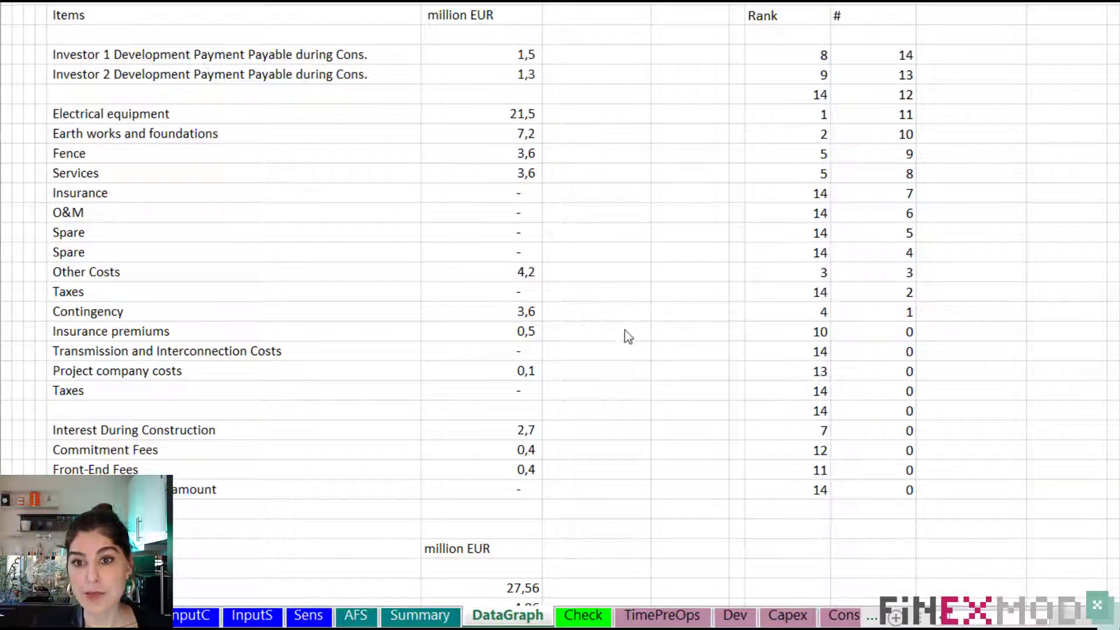
# - Add an Items header and start an XLOOKUP using the # value $K55 as lookup value
pyautogui.keyDown('shift'); pyautogui.click(994, 16); pyautogui.keyUp('shift')
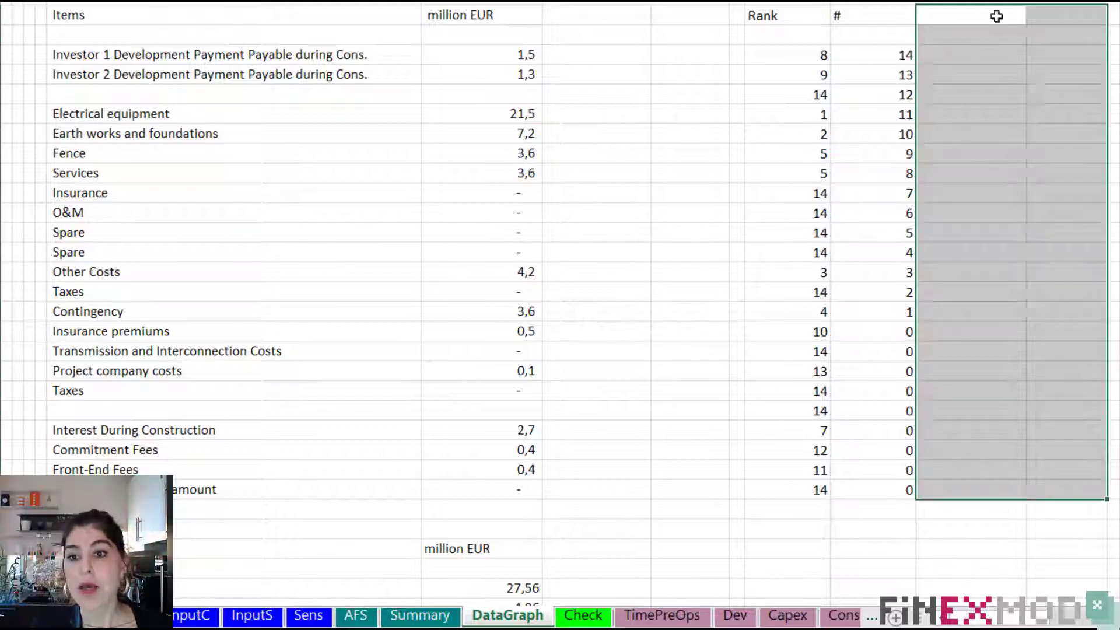
pyautogui.click(994, 16)
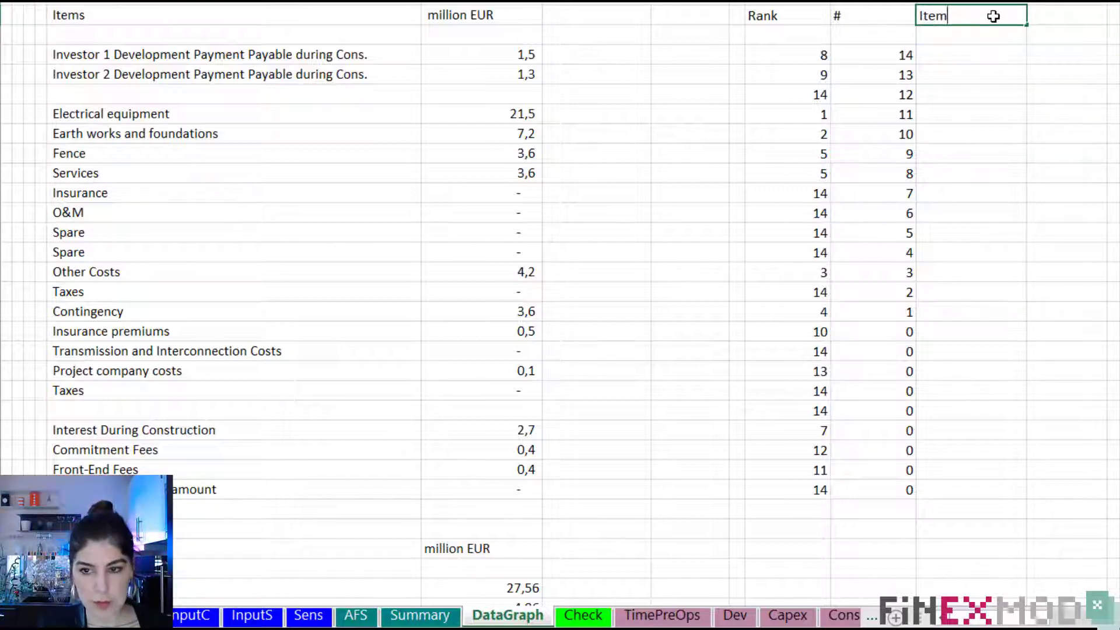
pyautogui.press('Down')
pyautogui.press('Down')
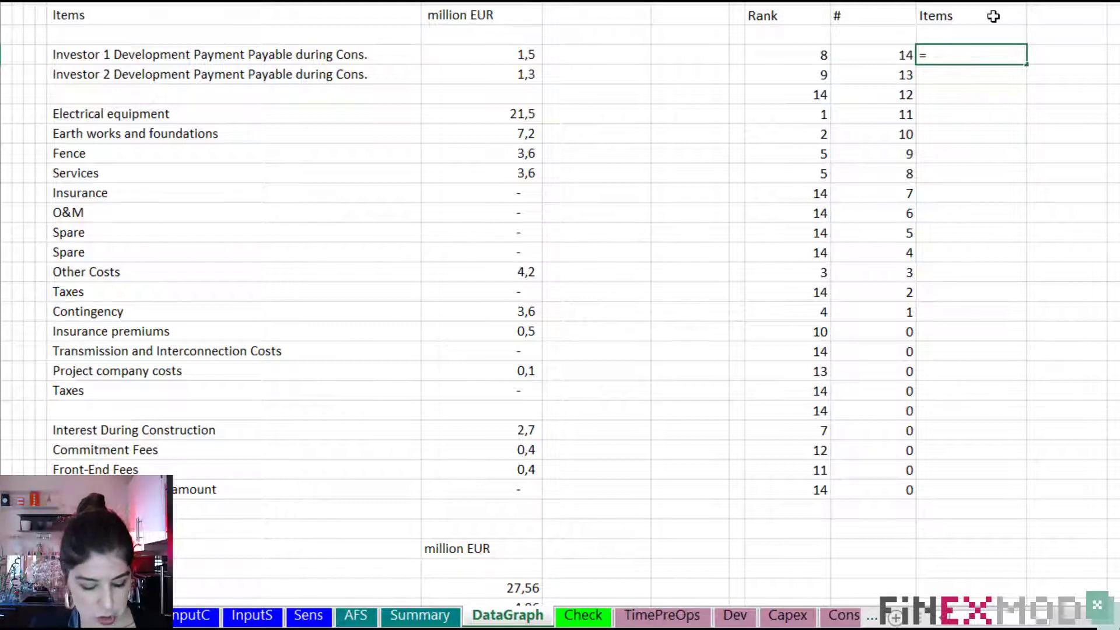
pyautogui.write('xl')
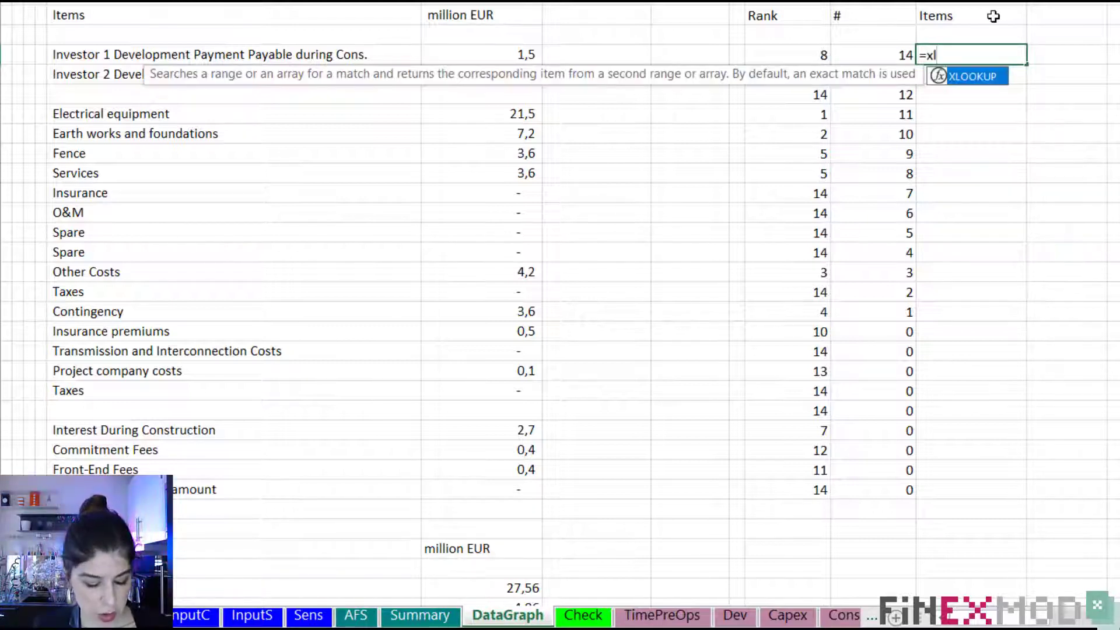
pyautogui.press('Tab')
pyautogui.press('Left')
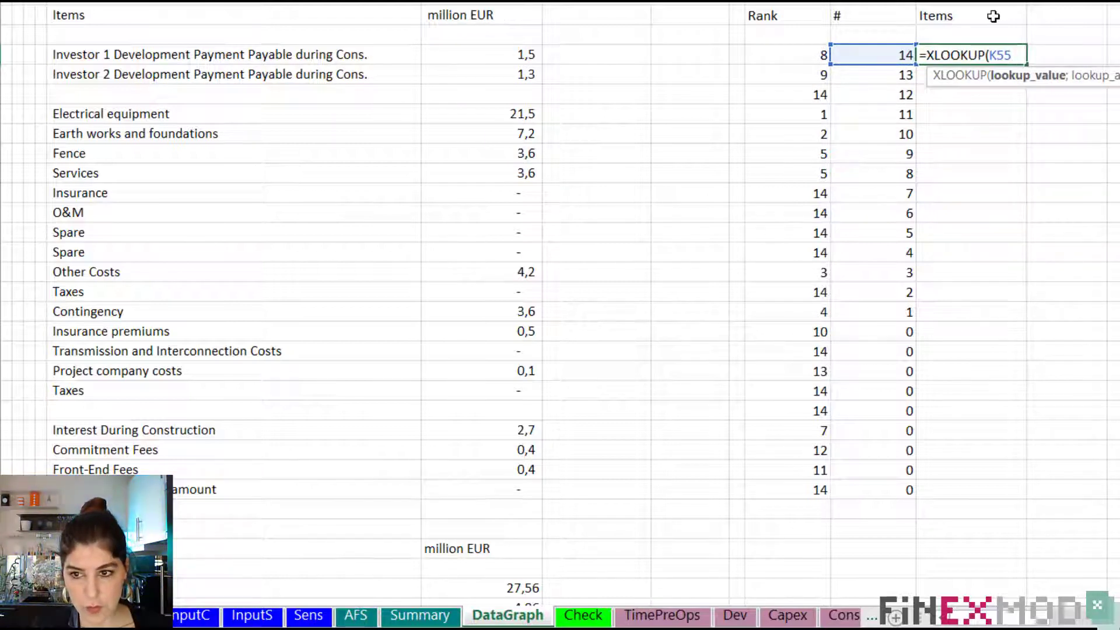
pyautogui.press('F4')
pyautogui.press('F4')
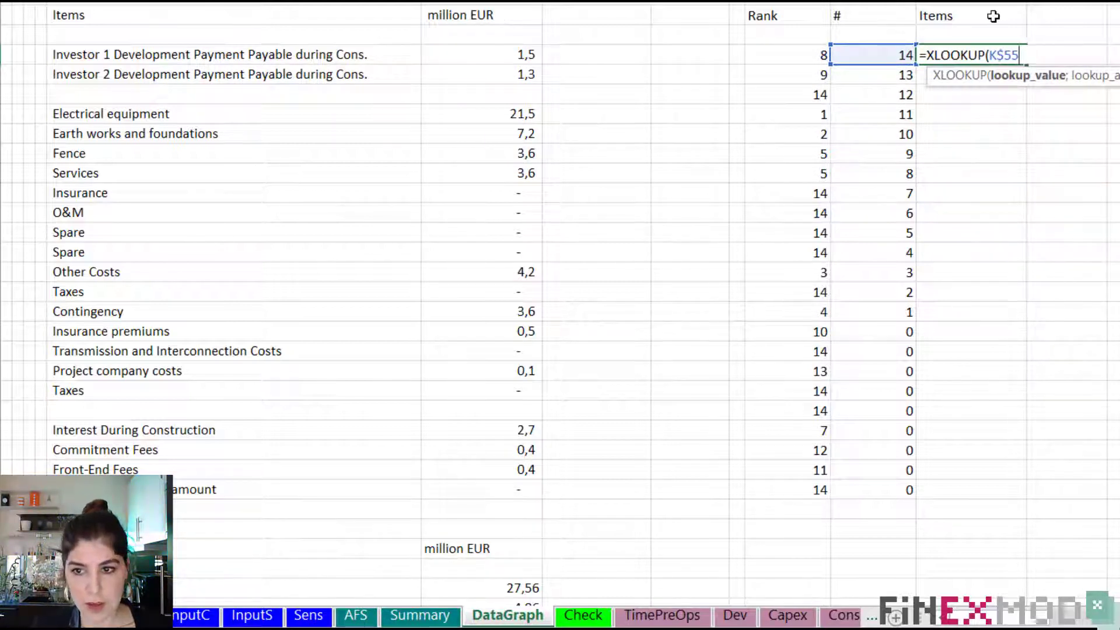
pyautogui.write(';')
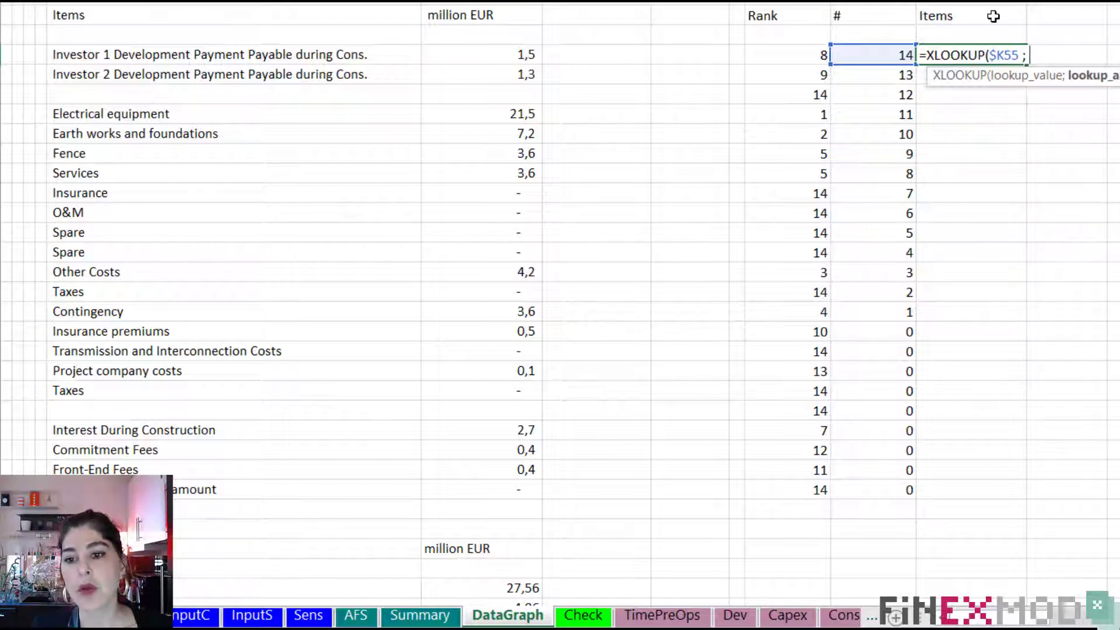
# - Complete the XLOOKUP with Rank range $J$55:$J$77 and the 23 item names as return range
pyautogui.press('Left')
pyautogui.press('Left')
pyautogui.hotkey('ctrl', 'shift', 'Down')
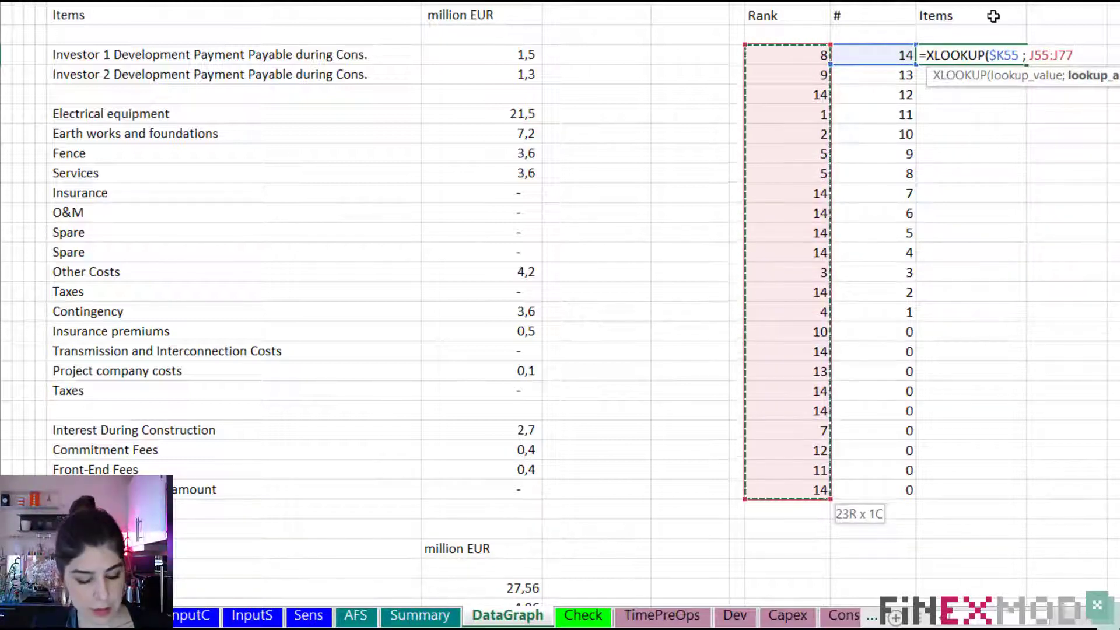
pyautogui.press('F4')
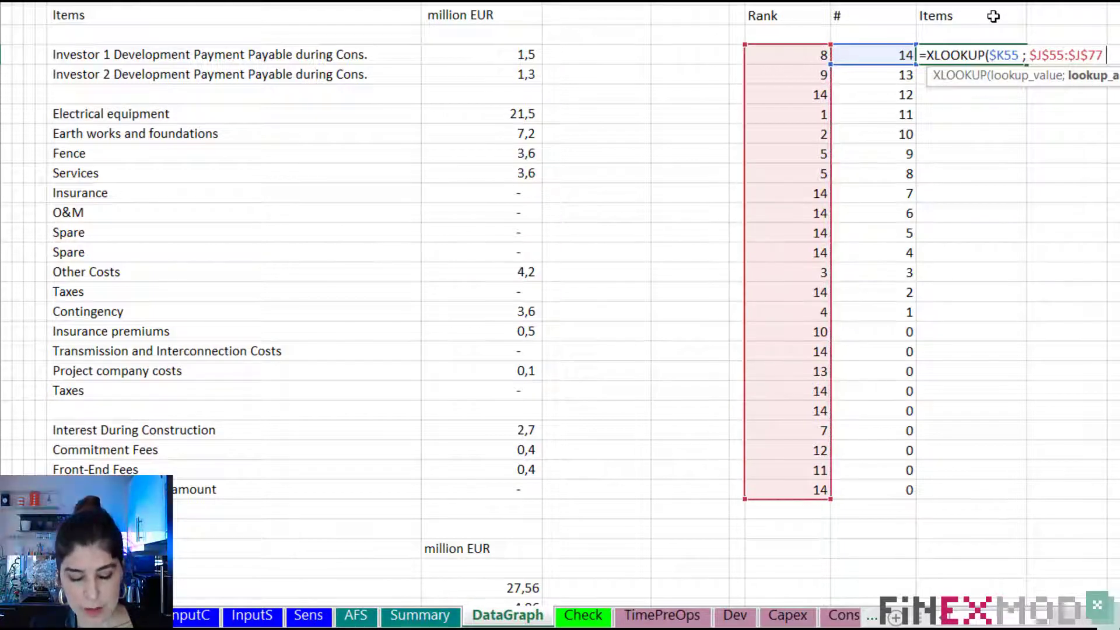
pyautogui.write(';')
pyautogui.press('Left')
pyautogui.press('Left')
pyautogui.press('Left')
pyautogui.press('Left')
pyautogui.press('Left')
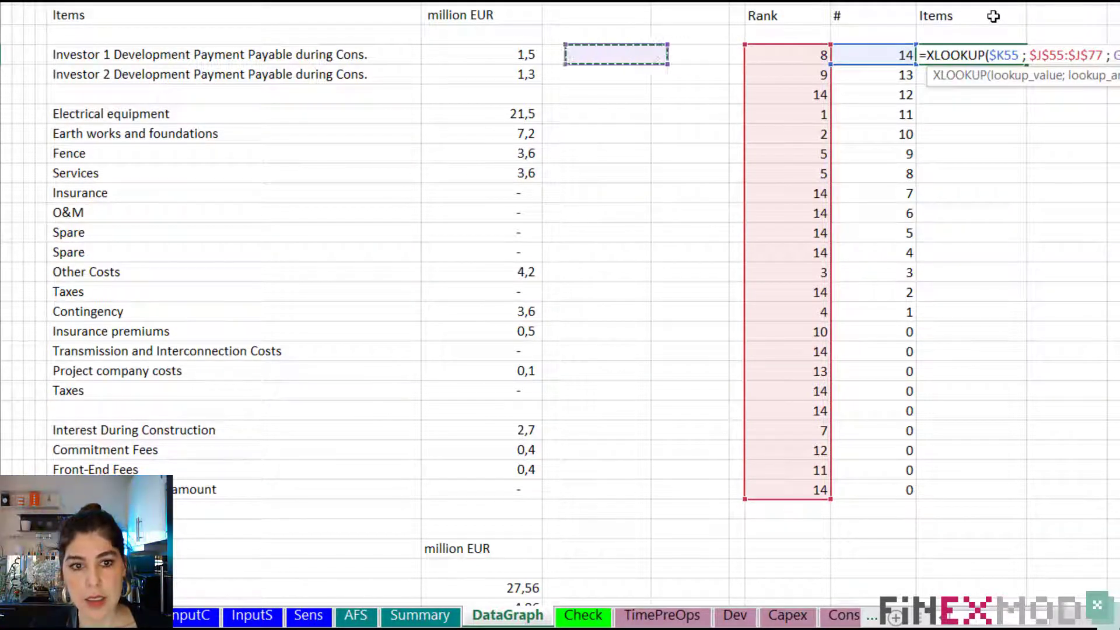
pyautogui.press('Left')
pyautogui.press('Left')
pyautogui.press('Left')
pyautogui.press('Right')
pyautogui.hotkey('shift', 'Down')
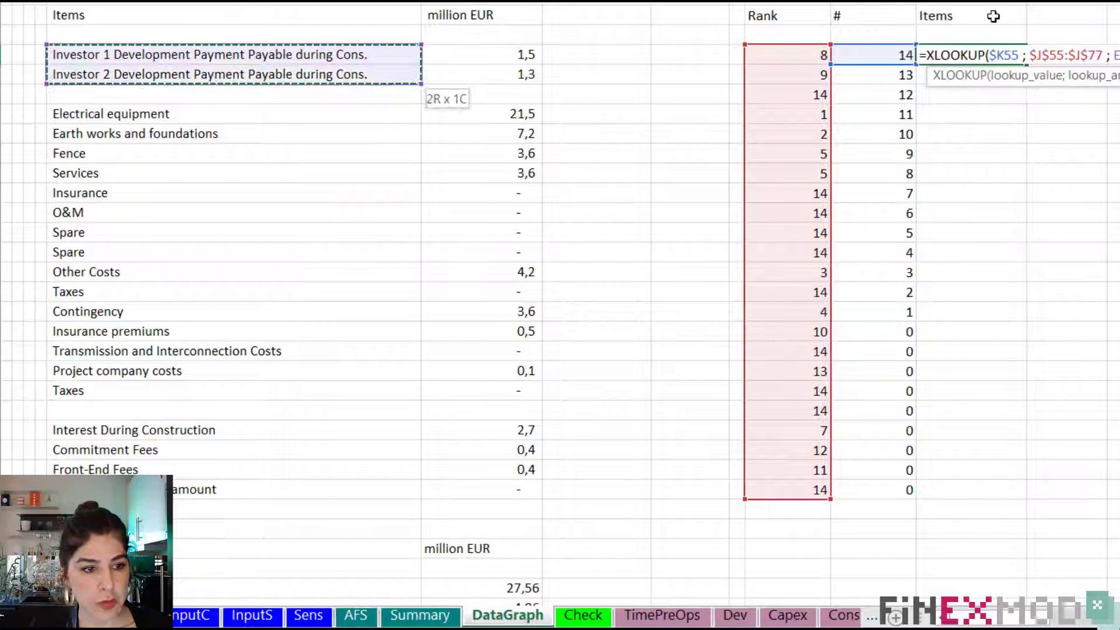
pyautogui.hotkey('shift', 'Down')
pyautogui.hotkey('shift', 'Down')
pyautogui.hotkey('shift', 'Down')
pyautogui.hotkey('shift', 'Down')
pyautogui.hotkey('shift', 'Down')
pyautogui.hotkey('shift', 'Down')
pyautogui.hotkey('shift', 'Down')
pyautogui.hotkey('shift', 'Down')
pyautogui.hotkey('shift', 'Down')
pyautogui.hotkey('shift', 'Down')
pyautogui.hotkey('shift', 'Down')
pyautogui.hotkey('shift', 'Down')
pyautogui.hotkey('shift', 'Down')
pyautogui.hotkey('shift', 'Down')
pyautogui.hotkey('shift', 'Down')
pyautogui.hotkey('shift', 'Down')
pyautogui.hotkey('shift', 'Down')
pyautogui.hotkey('shift', 'Down')
pyautogui.hotkey('shift', 'Down')
pyautogui.hotkey('shift', 'Down')
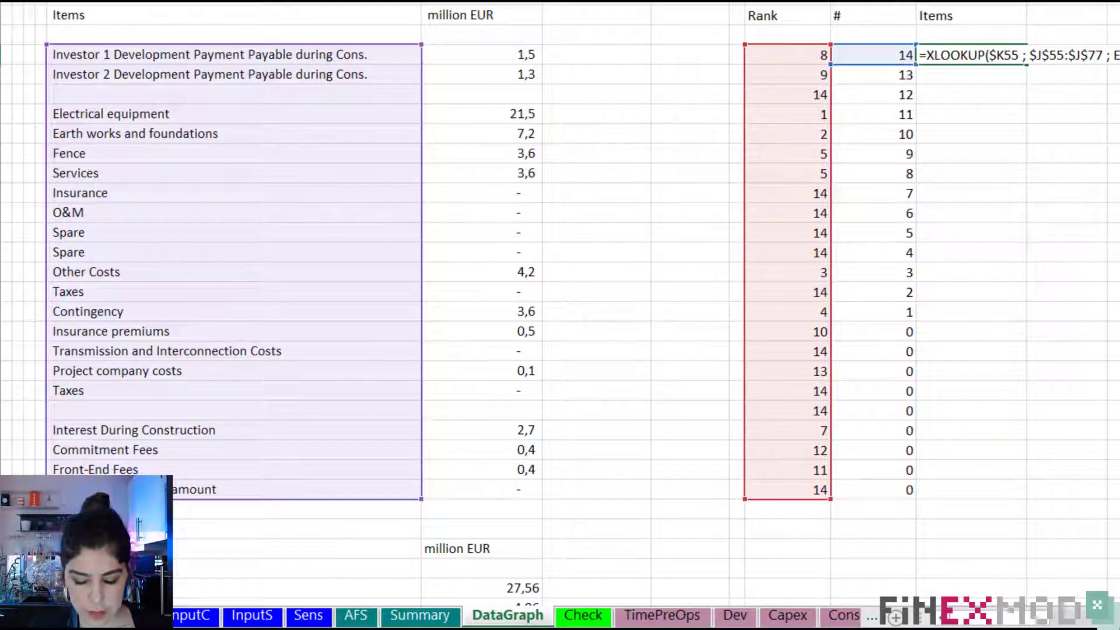
pyautogui.hotkey('ctrl', 'Return')
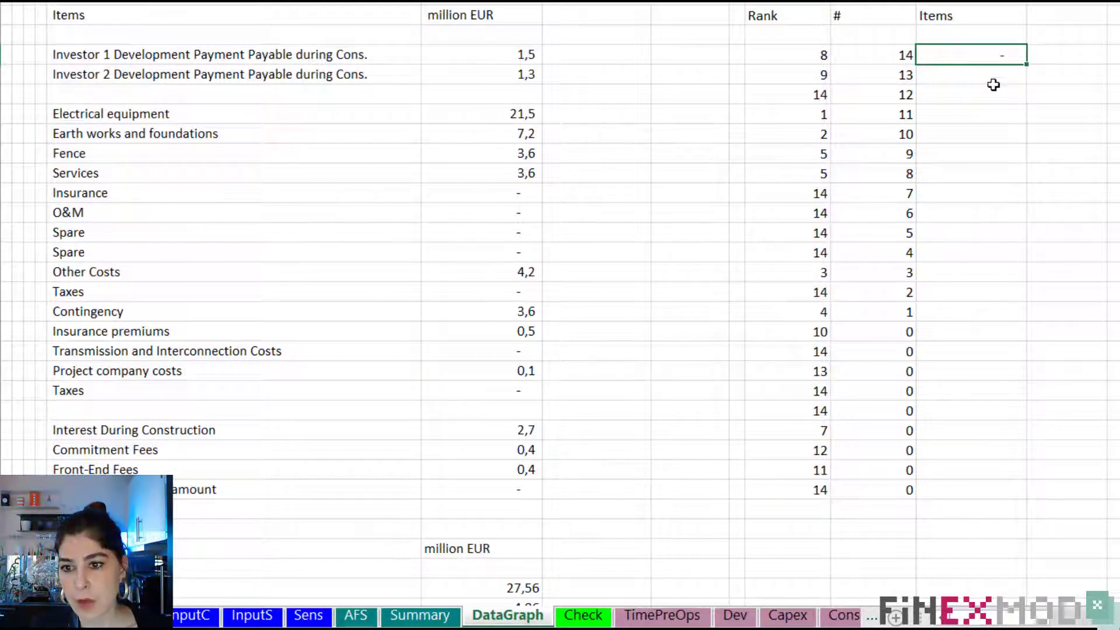
# - Fill the XLOOKUP formula down the Items column and into the adjacent value column
pyautogui.doubleClick(1027, 66)
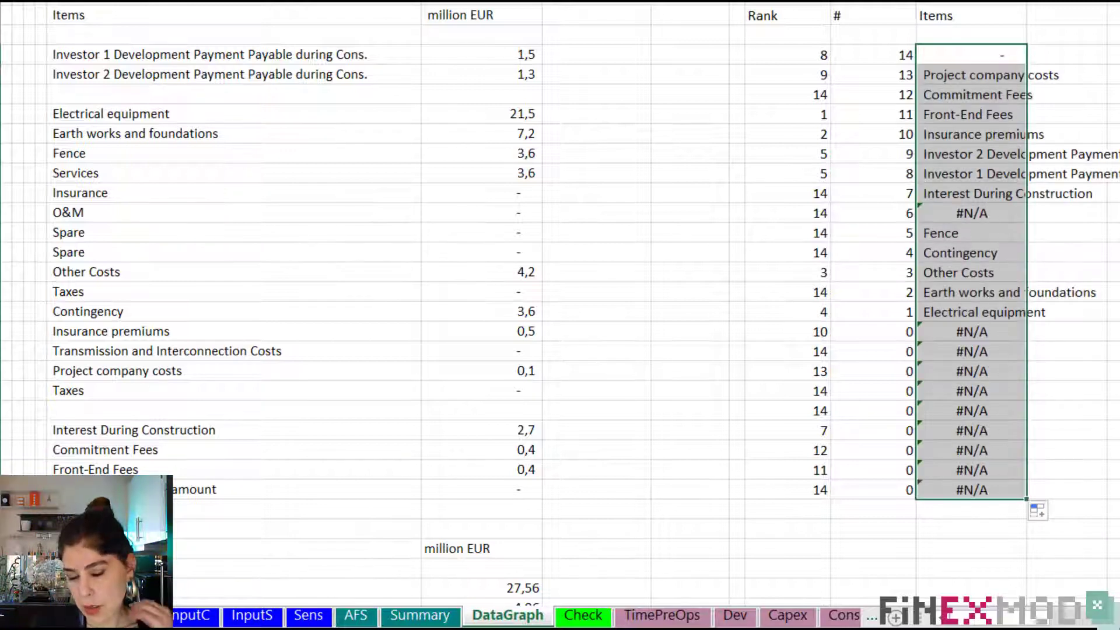
pyautogui.moveTo(988, 75); pyautogui.dragTo(980, 490)
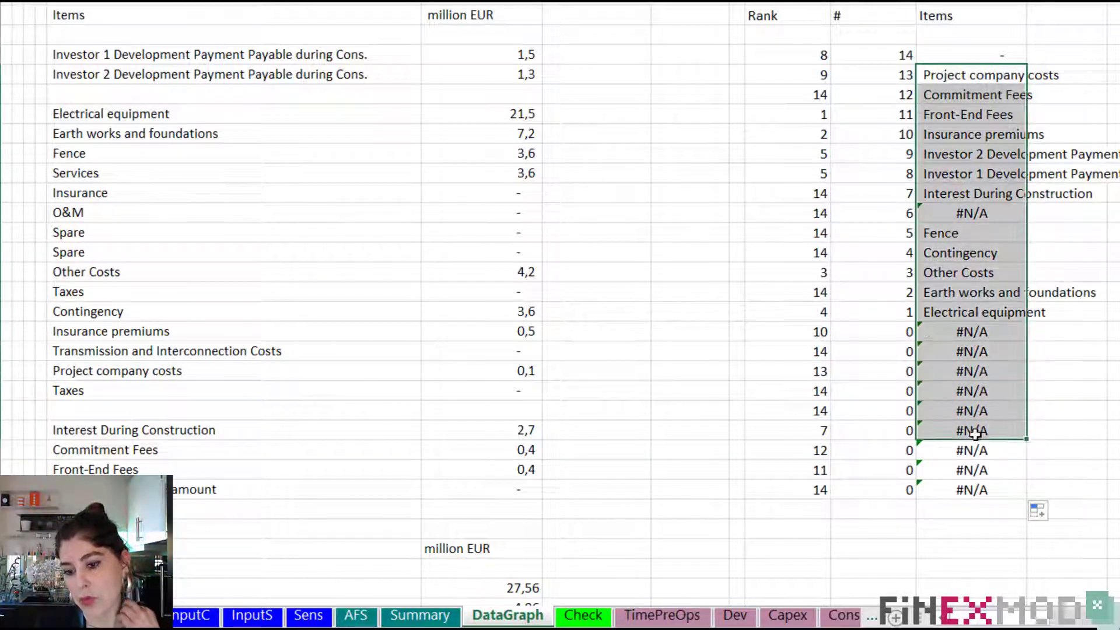
pyautogui.moveTo(878, 75); pyautogui.dragTo(870, 469)
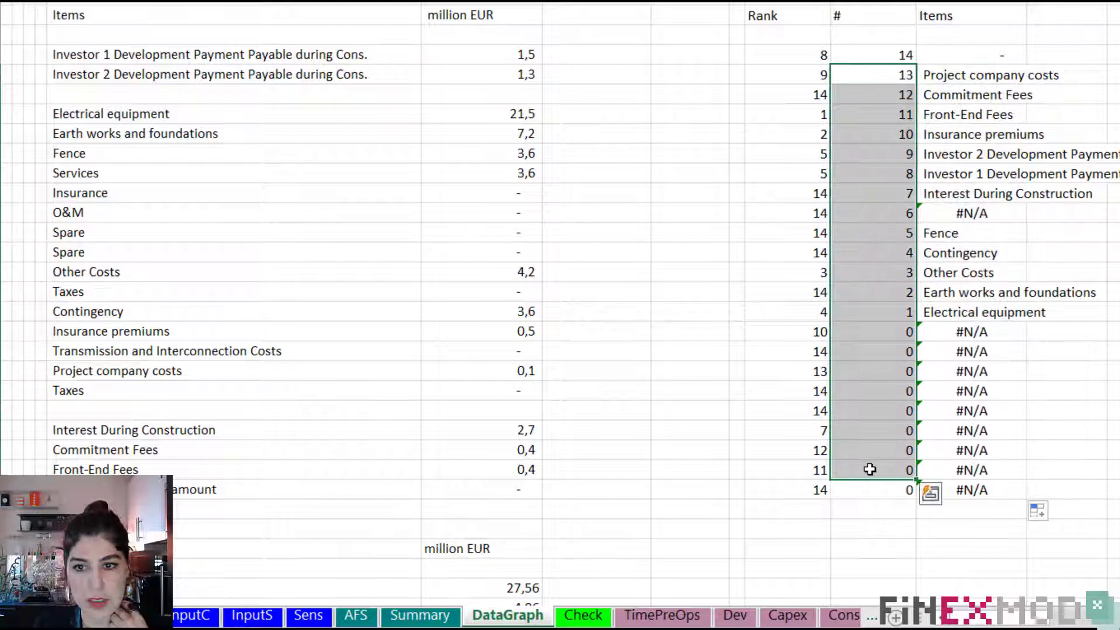
pyautogui.moveTo(1003, 58); pyautogui.dragTo(1072, 497)
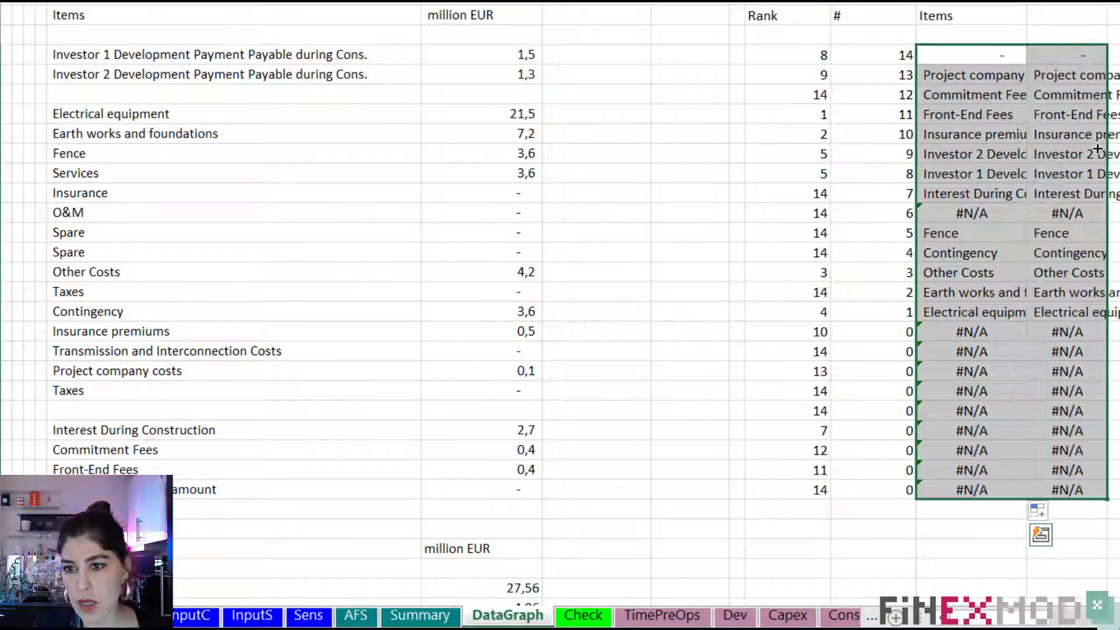
pyautogui.click(1071, 13)
# - Link the value header to million EUR with =F53, show one decimal, and select items with values
pyautogui.write('=')
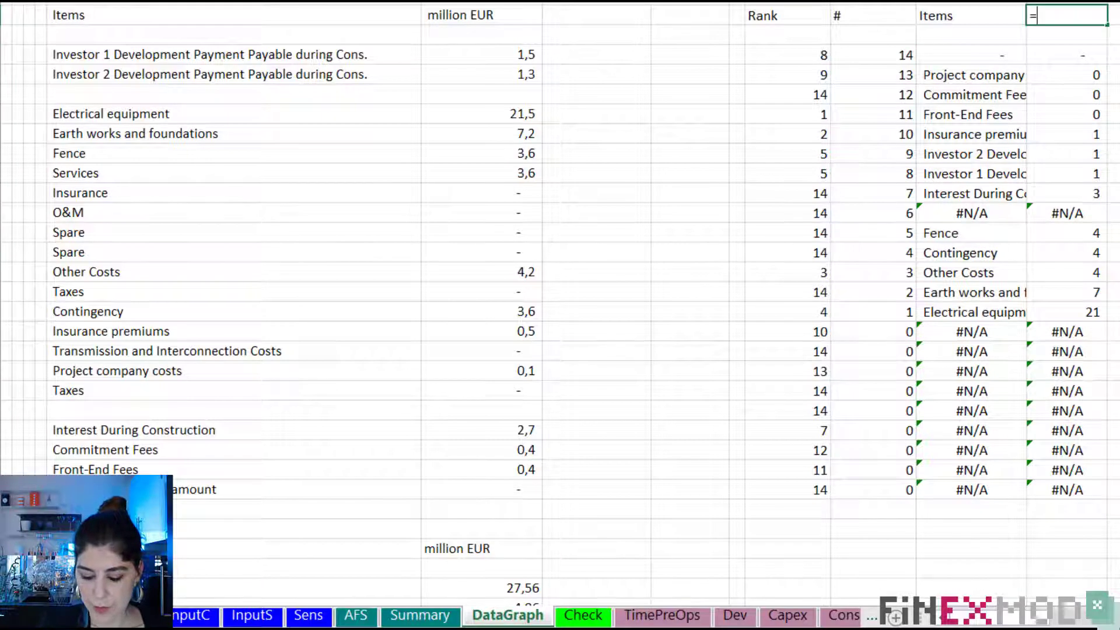
pyautogui.press('Left')
pyautogui.press('Left')
pyautogui.press('Left')
pyautogui.press('Left')
pyautogui.press('Left')
pyautogui.press('Left')
pyautogui.press('Left')
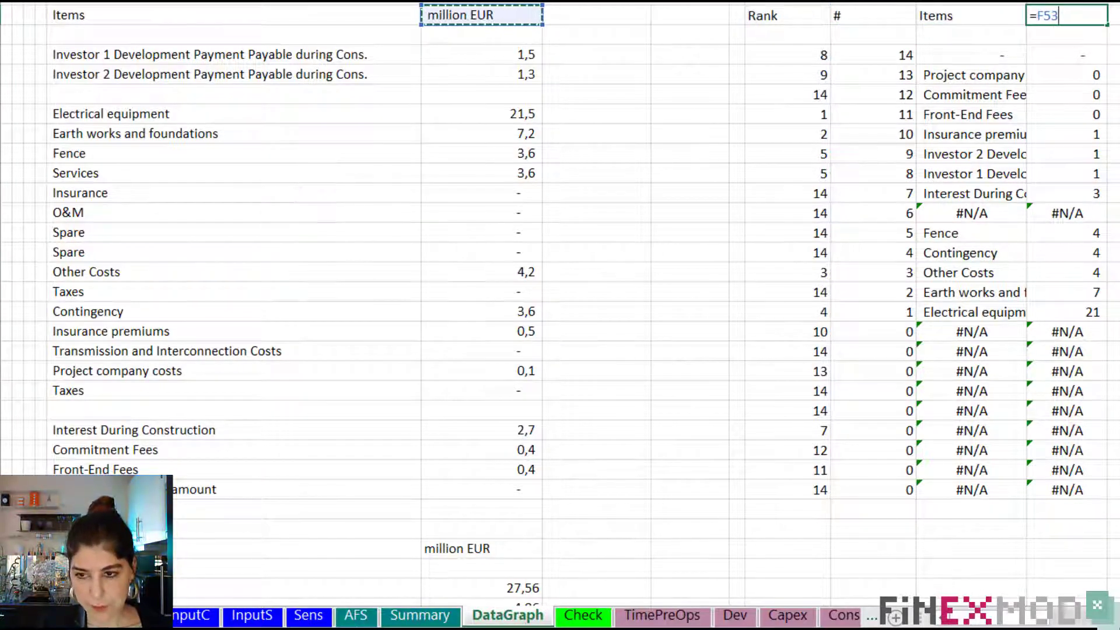
pyautogui.hotkey('ctrl', 'Return')
pyautogui.moveTo(1072, 54); pyautogui.dragTo(1068, 495)
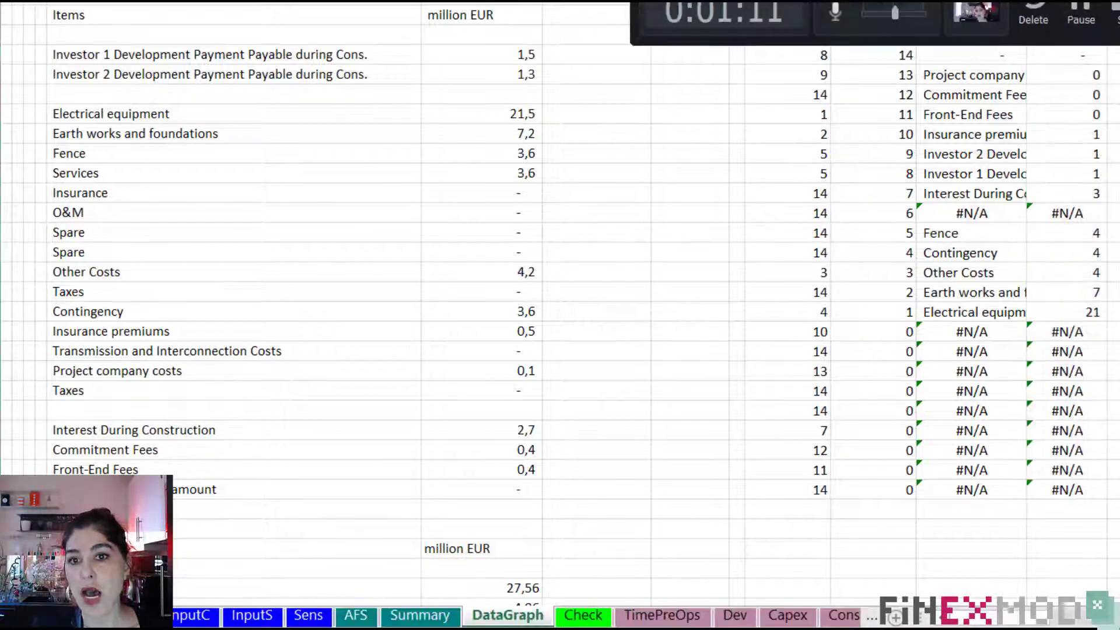
pyautogui.moveTo(1068, 55); pyautogui.dragTo(1068, 490)
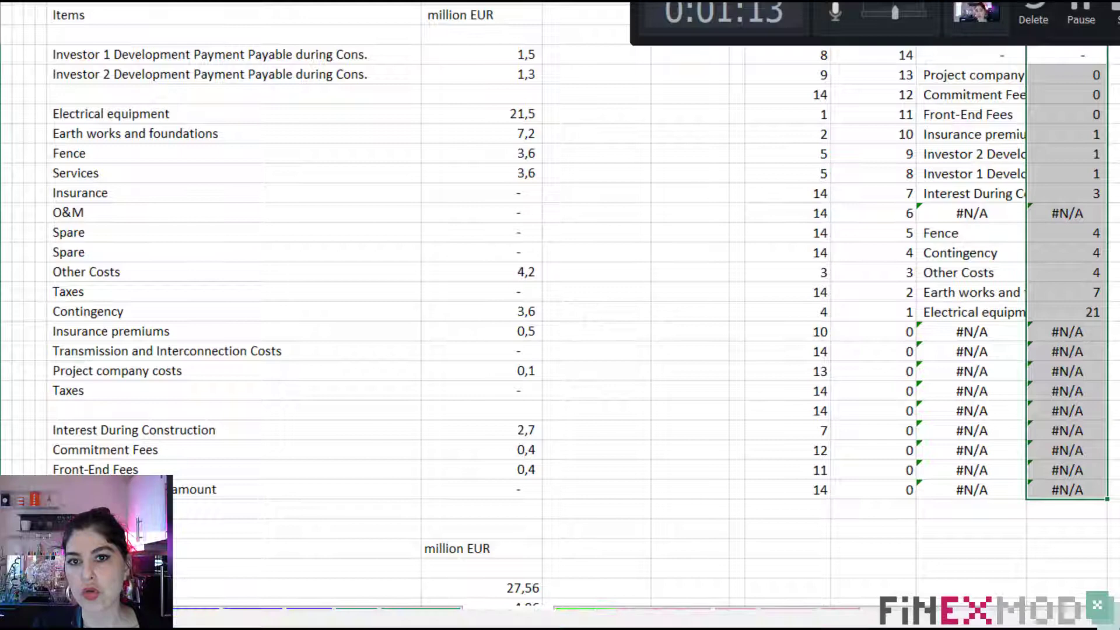
pyautogui.hotkey('alt', 'h')
pyautogui.press('0')
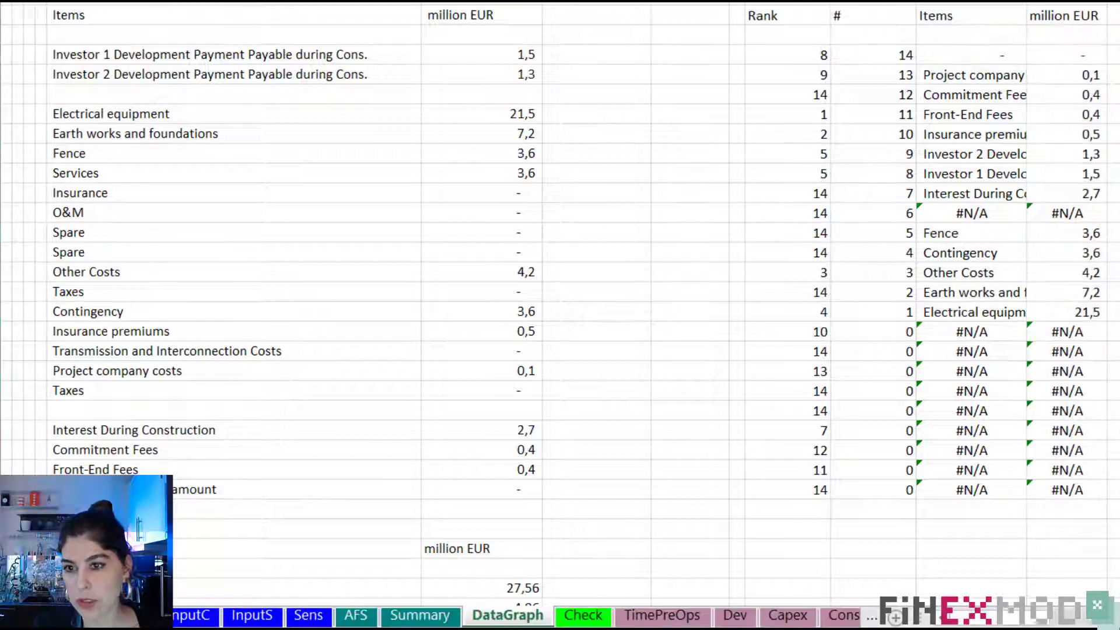
pyautogui.moveTo(1068, 54); pyautogui.dragTo(1068, 490)
pyautogui.click(1018, 57)
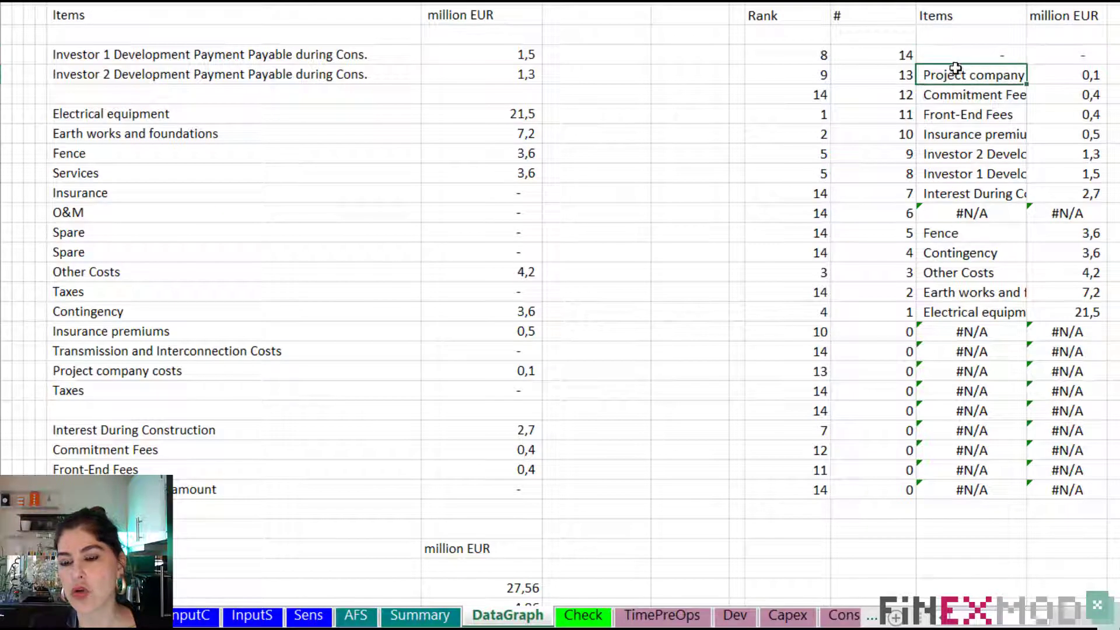
pyautogui.moveTo(968, 54); pyautogui.dragTo(1062, 491)
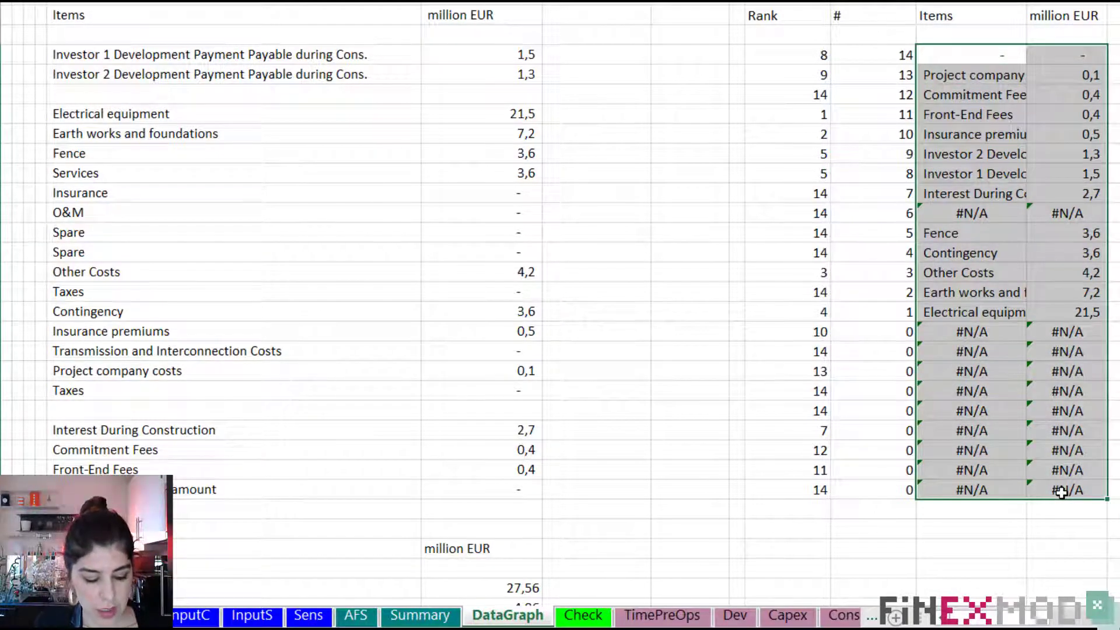
# - Insert a Clustered Bar chart of the ranked items and values and move it over the sheet
pyautogui.hotkey('alt', 'F1')
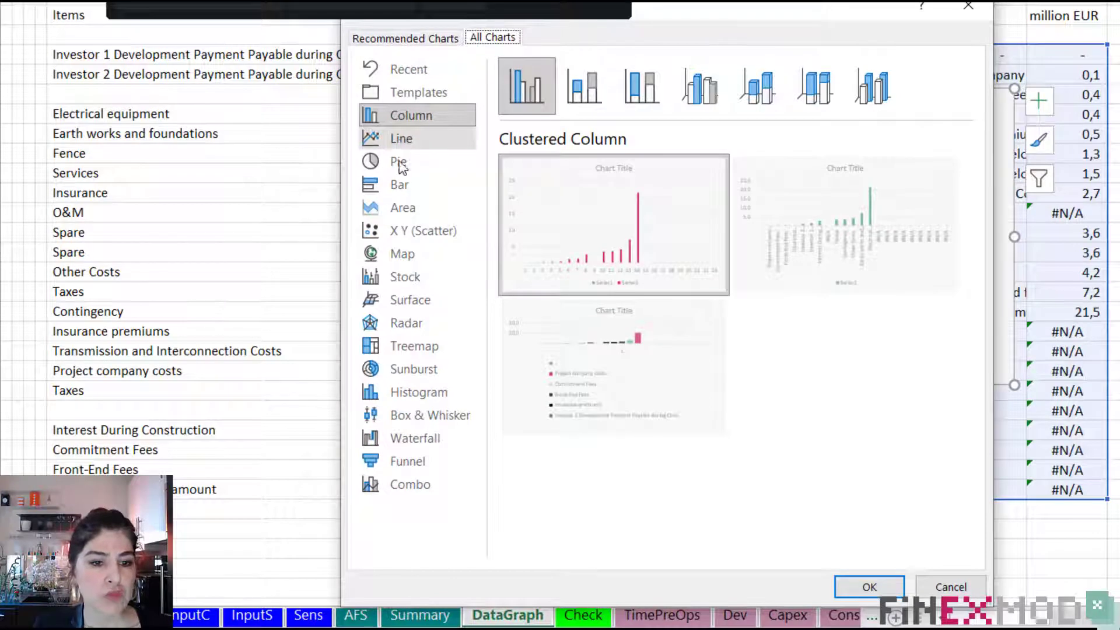
pyautogui.click(397, 187)
pyautogui.click(858, 225)
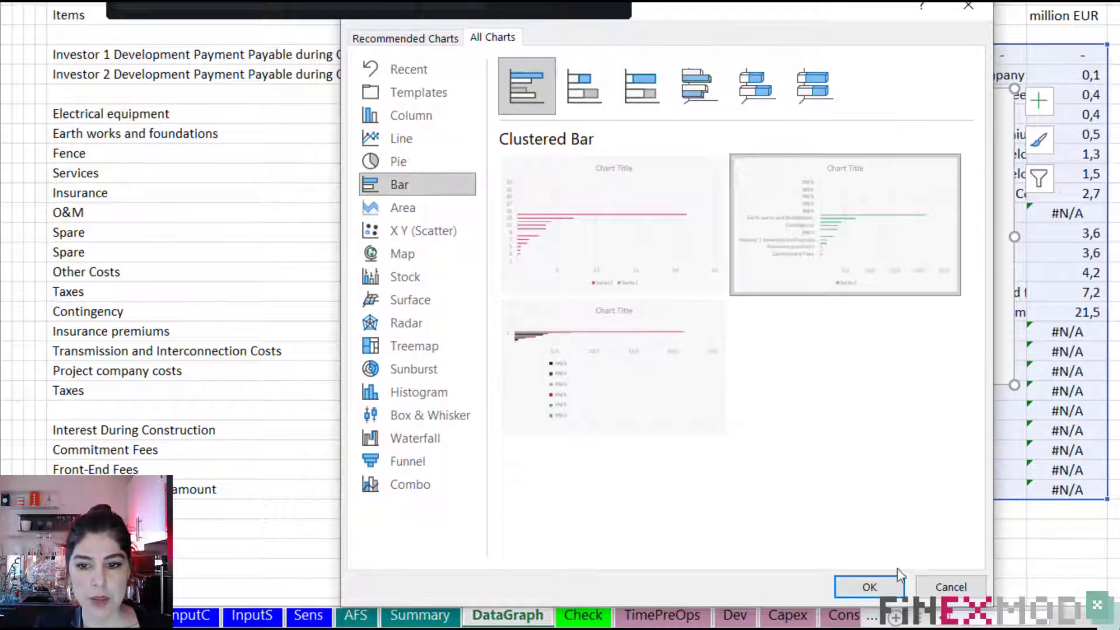
pyautogui.click(869, 587)
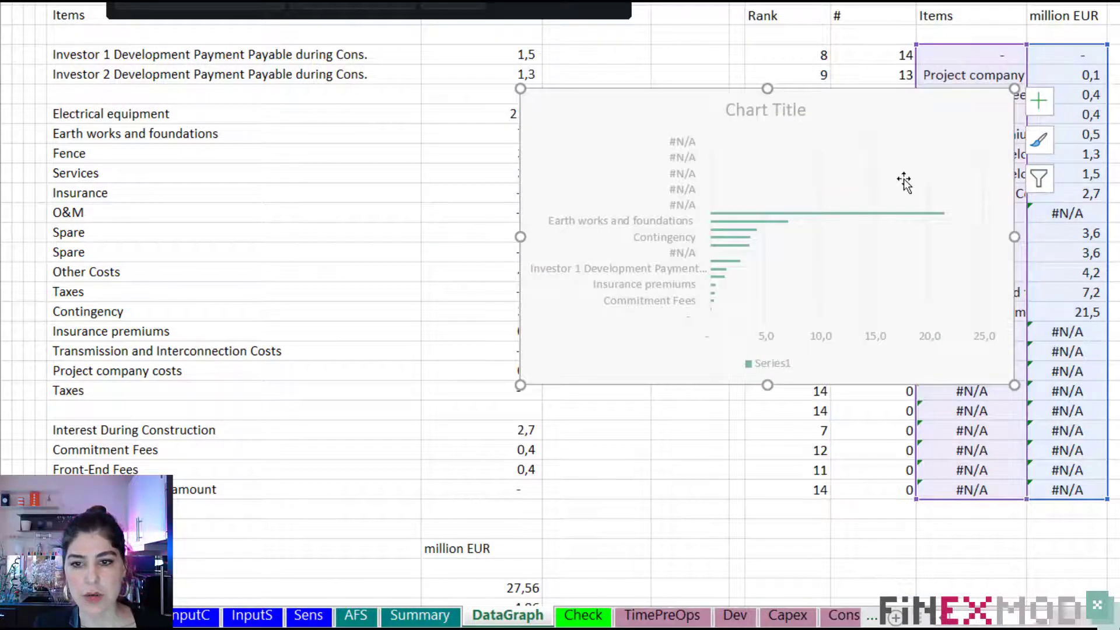
pyautogui.moveTo(858, 105); pyautogui.dragTo(633, 186)
pyautogui.press('Escape')
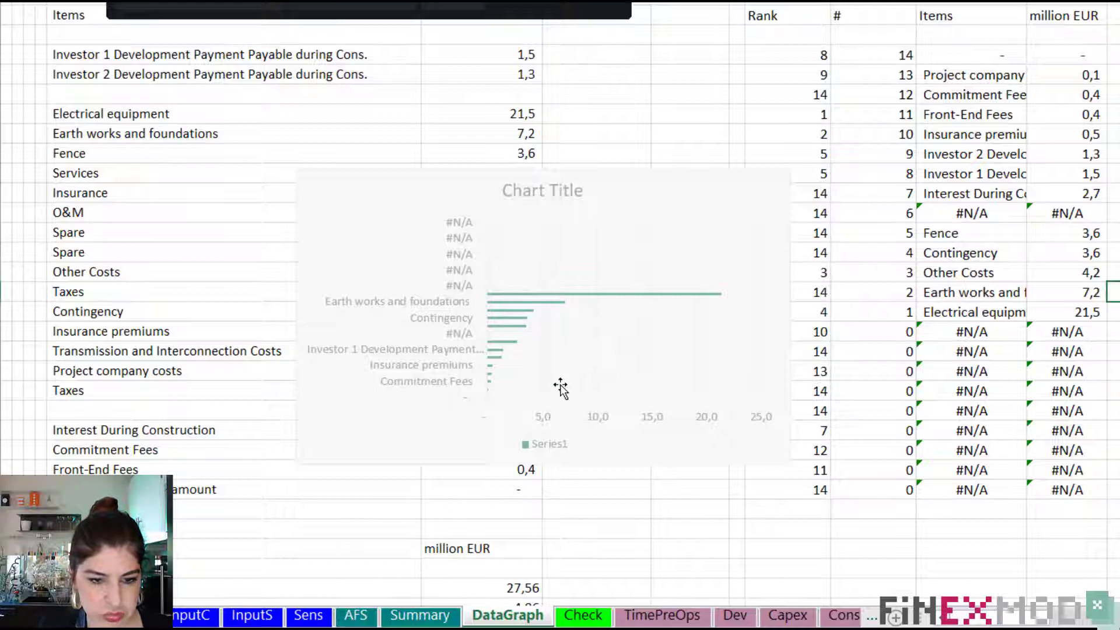
# - Reduce the bar series gap width in Format Data Series to thicken the bars
pyautogui.rightClick(508, 351)
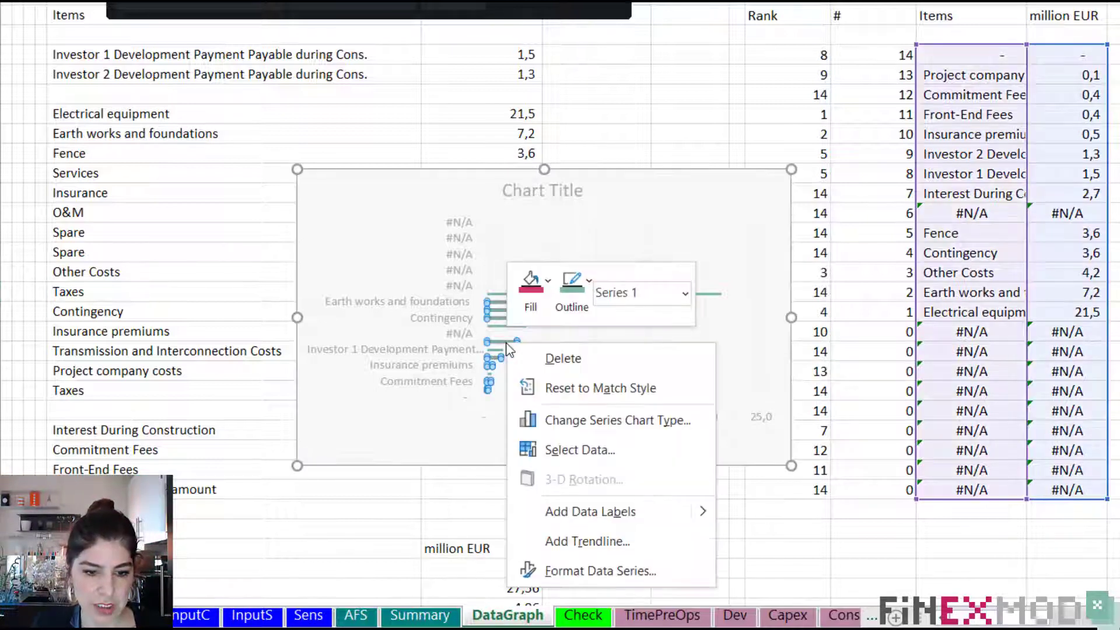
pyautogui.click(603, 572)
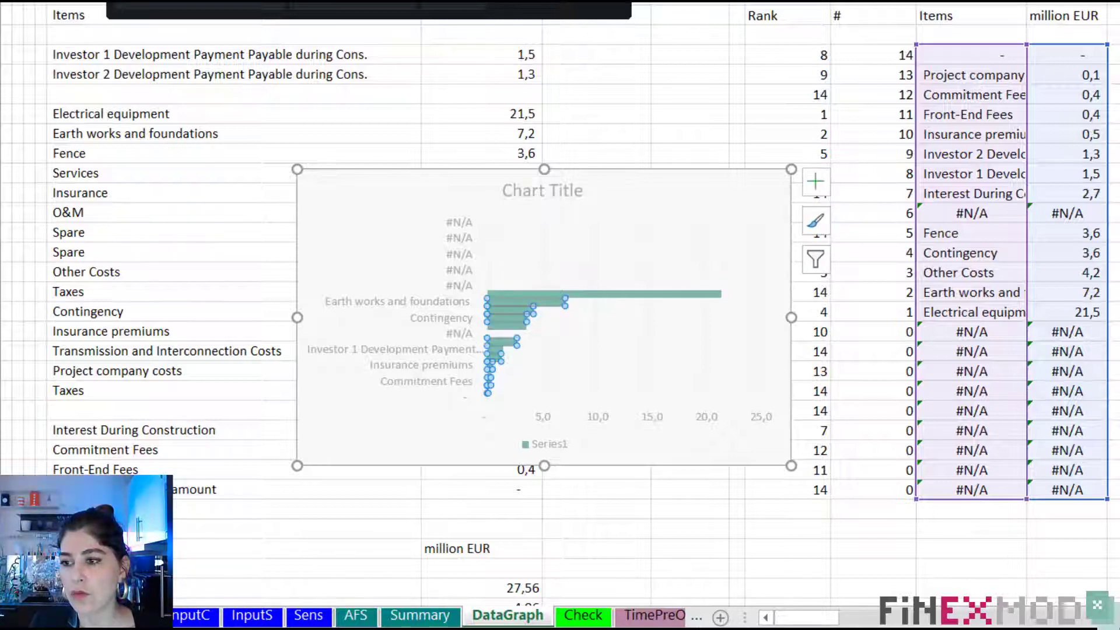
pyautogui.click(726, 127)
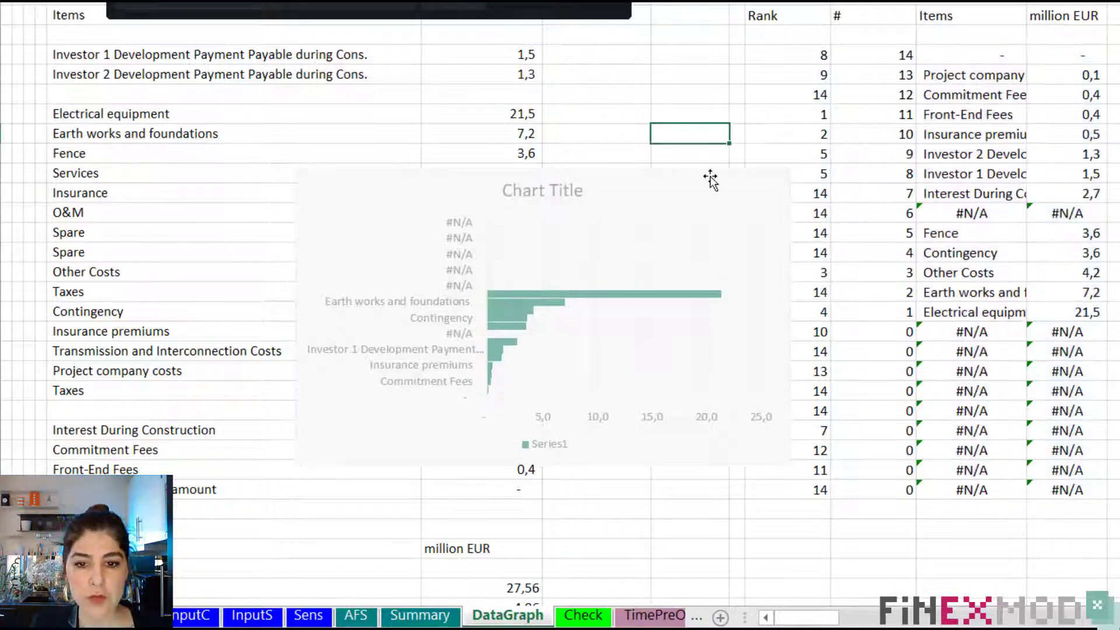
# - Move the bar chart lower, then test Services against Fence with a temporary =F61=F60 formula
pyautogui.click(709, 181)
pyautogui.moveTo(668, 173); pyautogui.dragTo(749, 430)
pyautogui.click(120, 153)
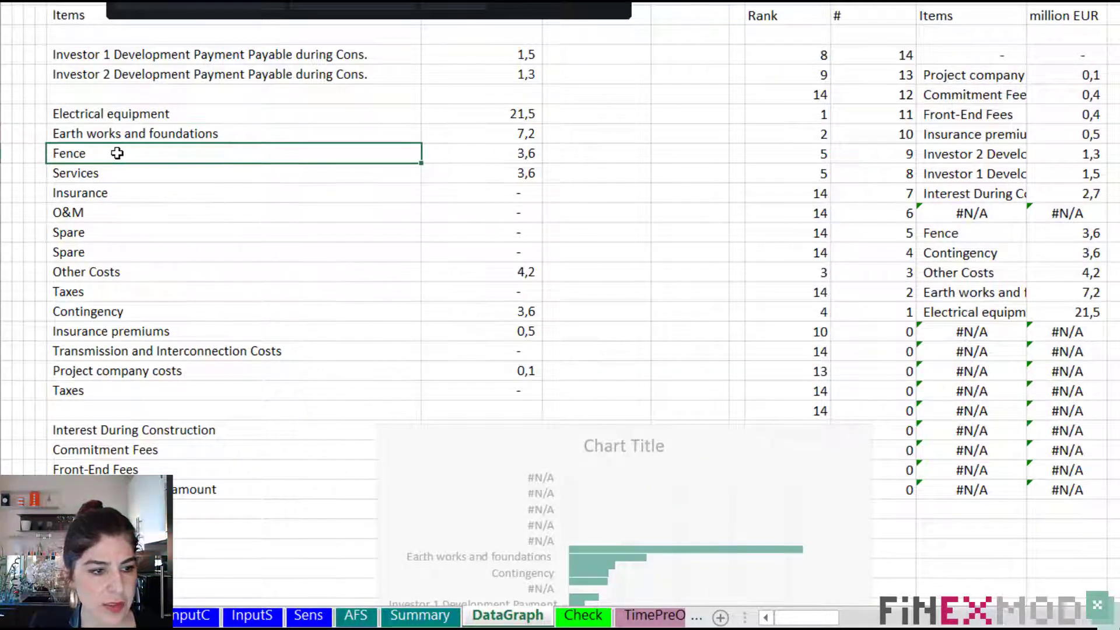
pyautogui.moveTo(115, 153); pyautogui.dragTo(505, 173)
pyautogui.click(604, 178)
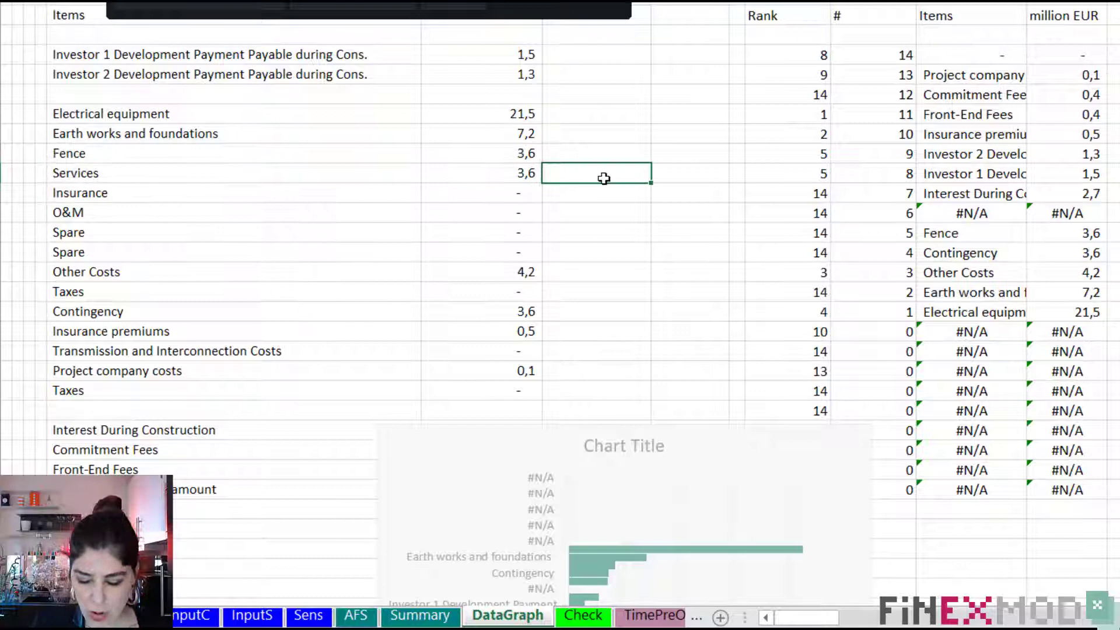
pyautogui.write('=')
pyautogui.press('Left')
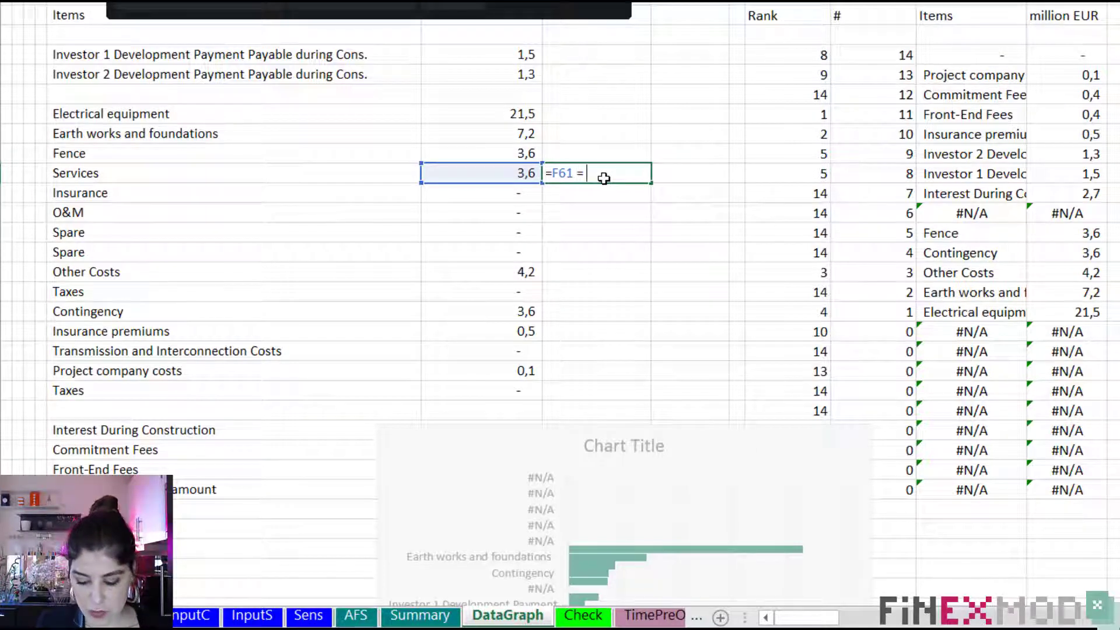
pyautogui.write('=')
pyautogui.press('Up')
pyautogui.press('Left')
pyautogui.press('Return')
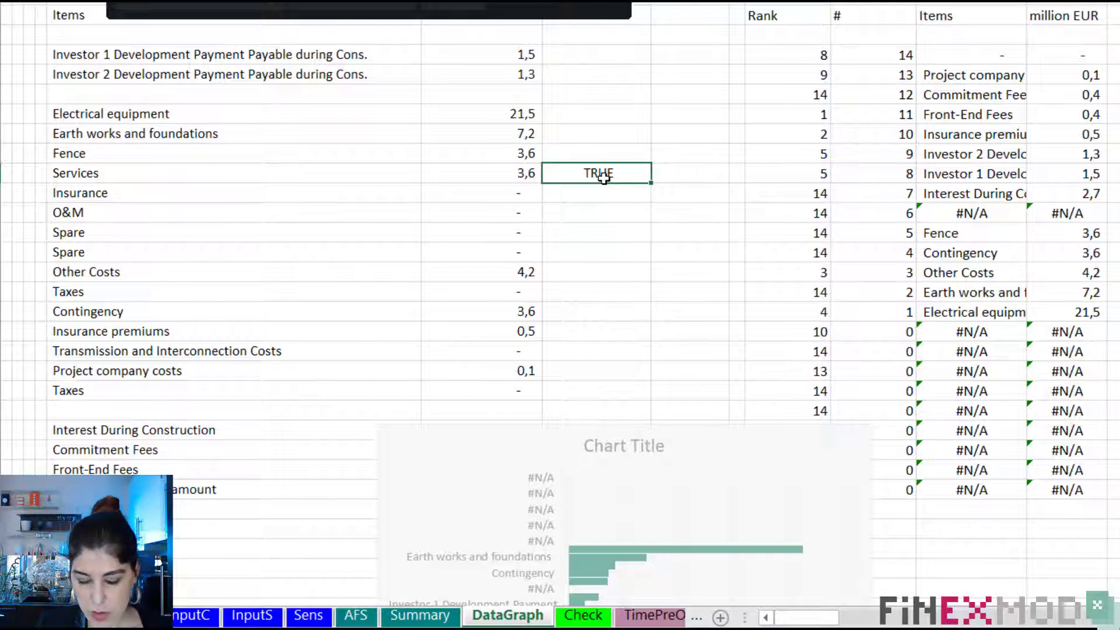
pyautogui.press('Delete')
# - Inspect the Rank and # values and the Fence 3,6 and Contingency rows in the ranked list
pyautogui.press('Right')
pyautogui.press('Right')
pyautogui.press('Right')
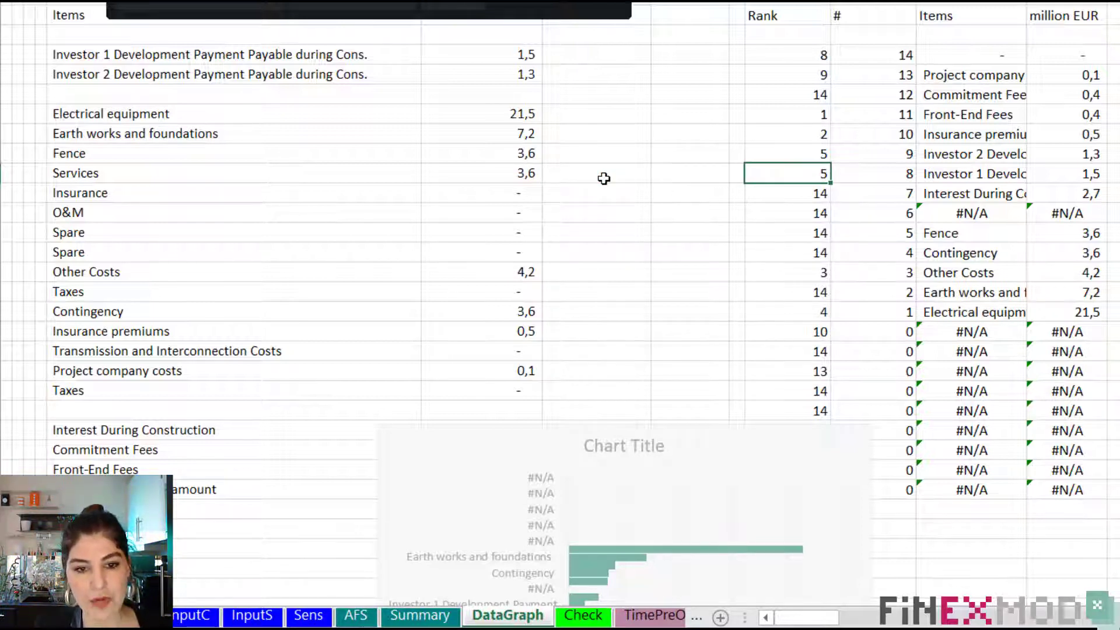
pyautogui.press('Right')
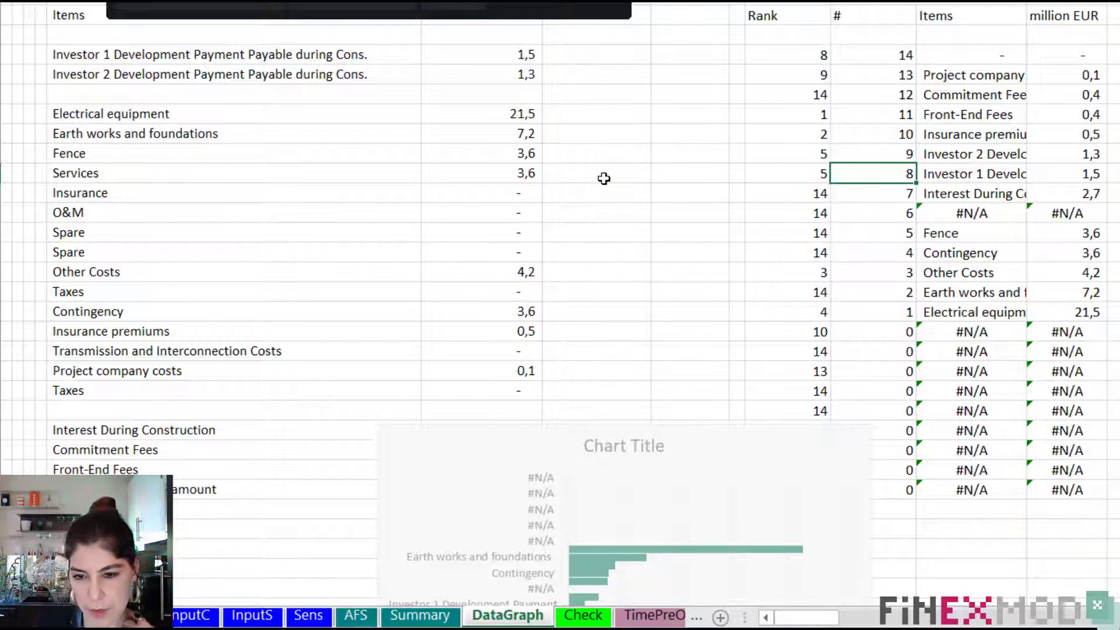
pyautogui.press('Left')
pyautogui.press('Right')
pyautogui.press('Right')
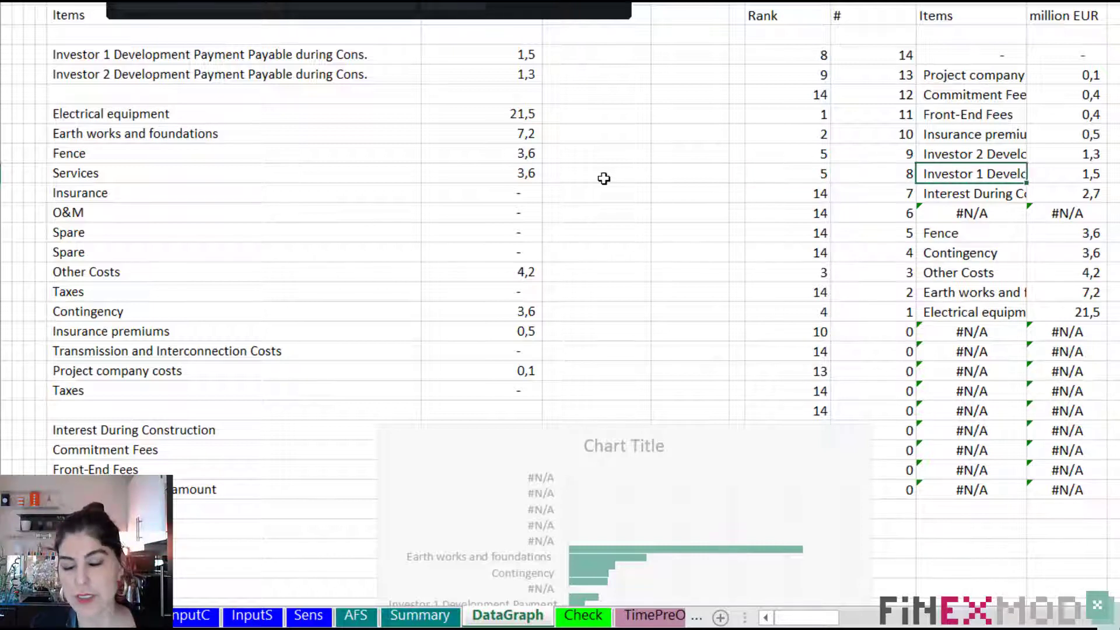
pyautogui.press('Down')
pyautogui.press('Down')
pyautogui.press('Down')
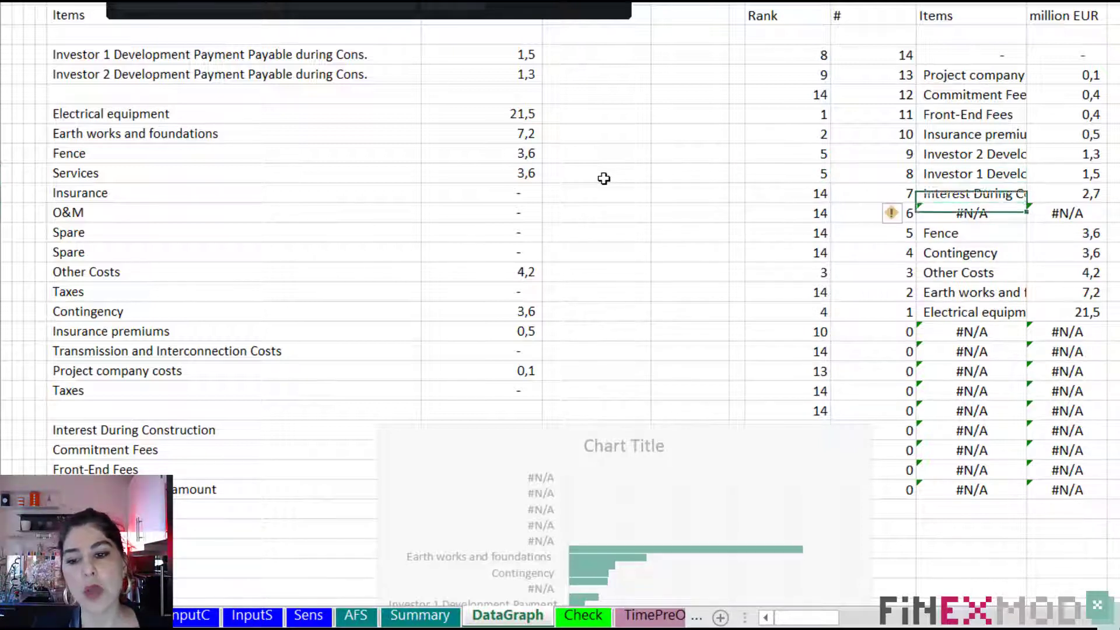
pyautogui.press('Right')
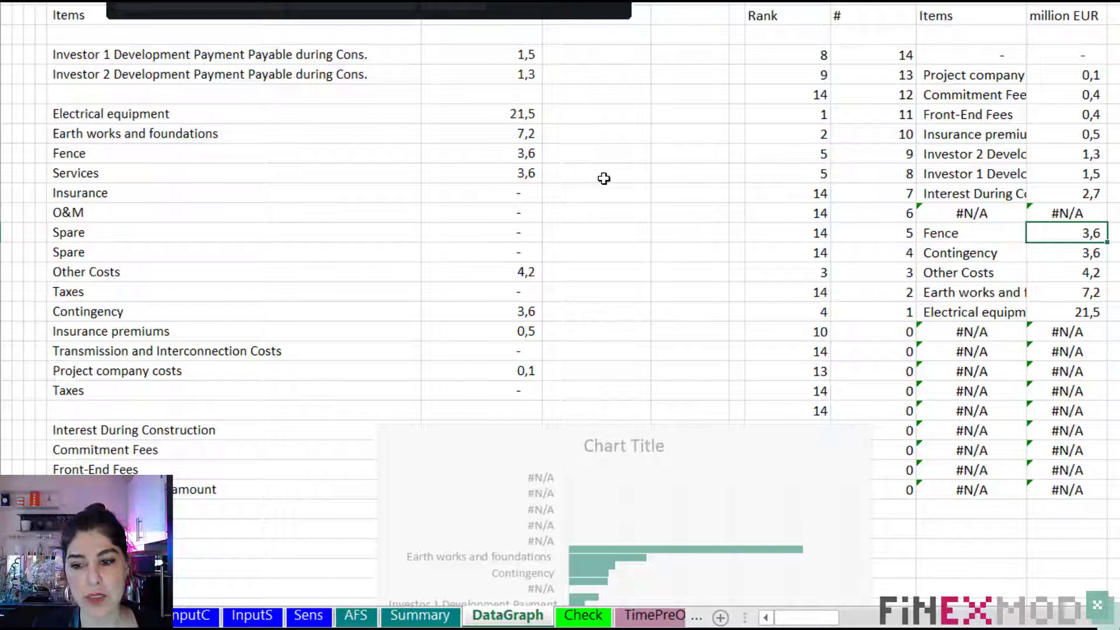
pyautogui.hotkey('shift', 'Left')
pyautogui.hotkey('shift', 'Down')
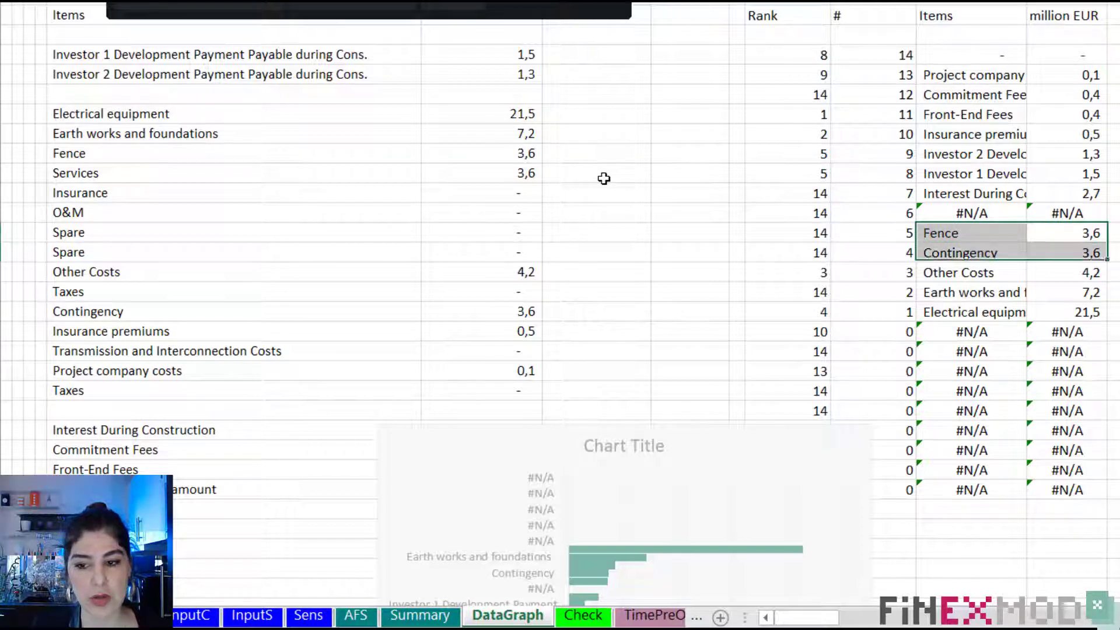
pyautogui.press('Down')
pyautogui.press('Left')
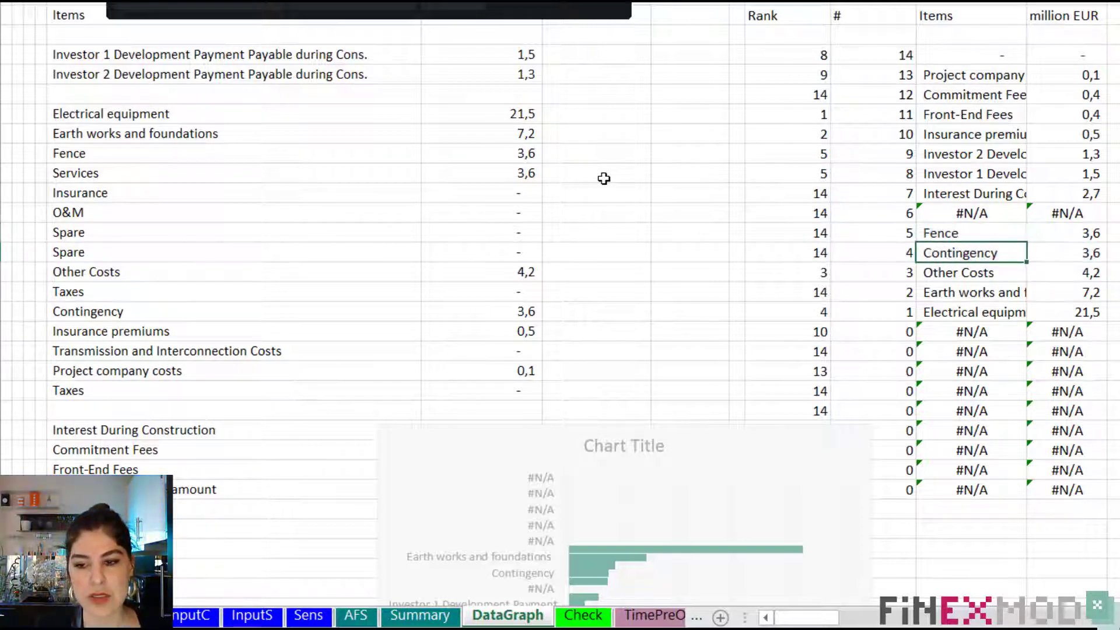
pyautogui.press('Right')
pyautogui.hotkey('shift', 'Up')
# - Check the Services row in the source list against its matching ranked item
pyautogui.press('Down')
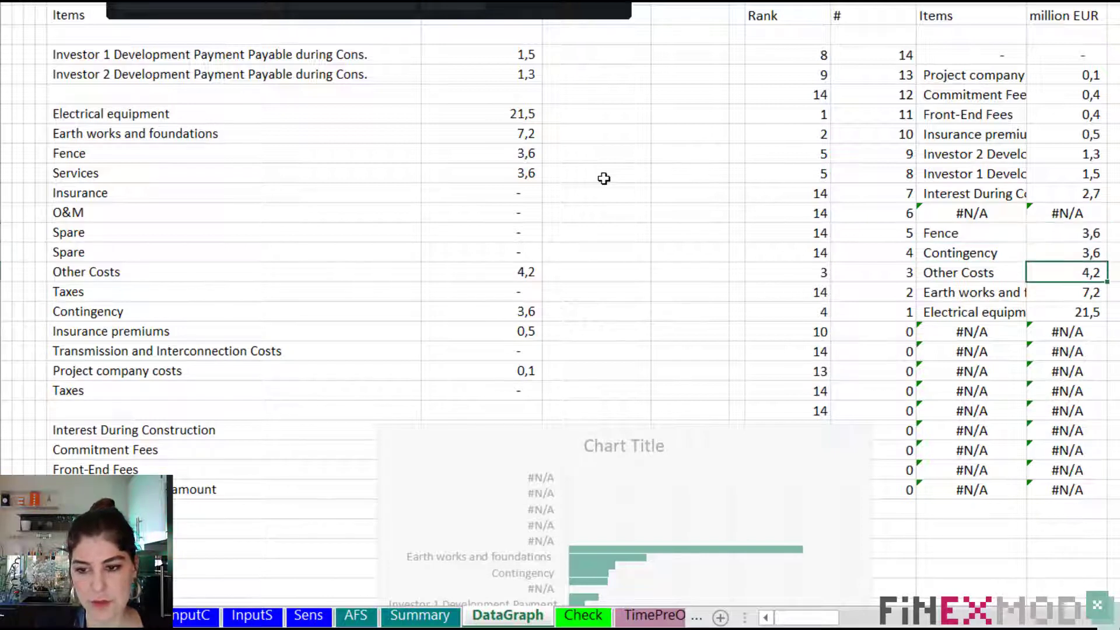
pyautogui.press('Left')
pyautogui.press('Up')
pyautogui.press('Left')
pyautogui.press('Left')
pyautogui.press('Left')
pyautogui.press('Left')
pyautogui.press('Left')
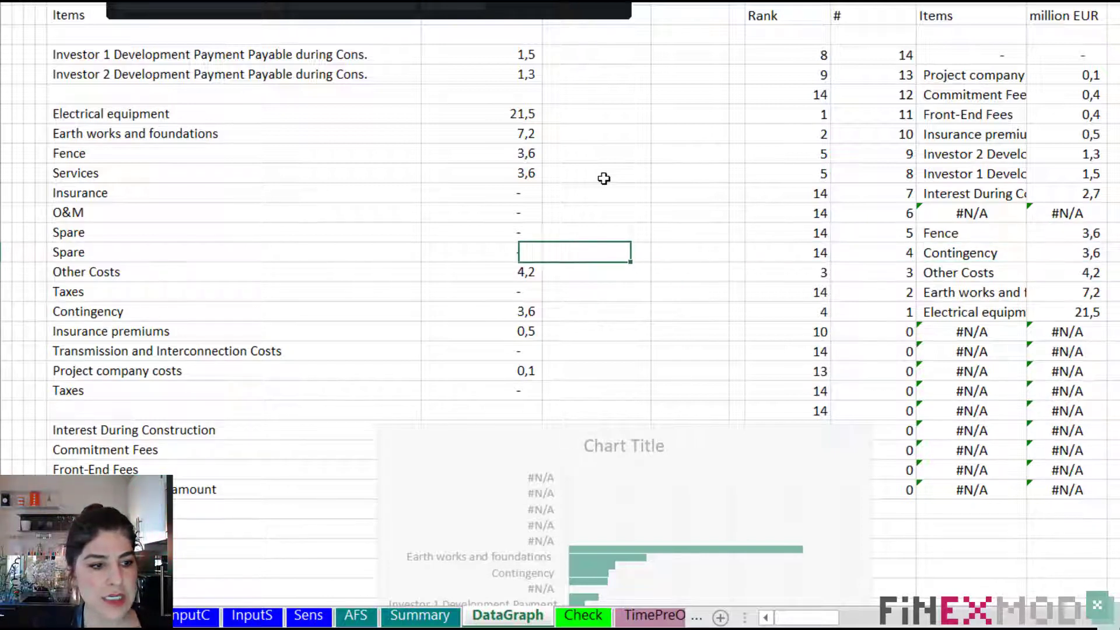
pyautogui.press('Left')
pyautogui.press('Left')
pyautogui.press('Up')
pyautogui.press('Up')
pyautogui.press('Up')
pyautogui.press('Up')
pyautogui.hotkey('shift', 'Right')
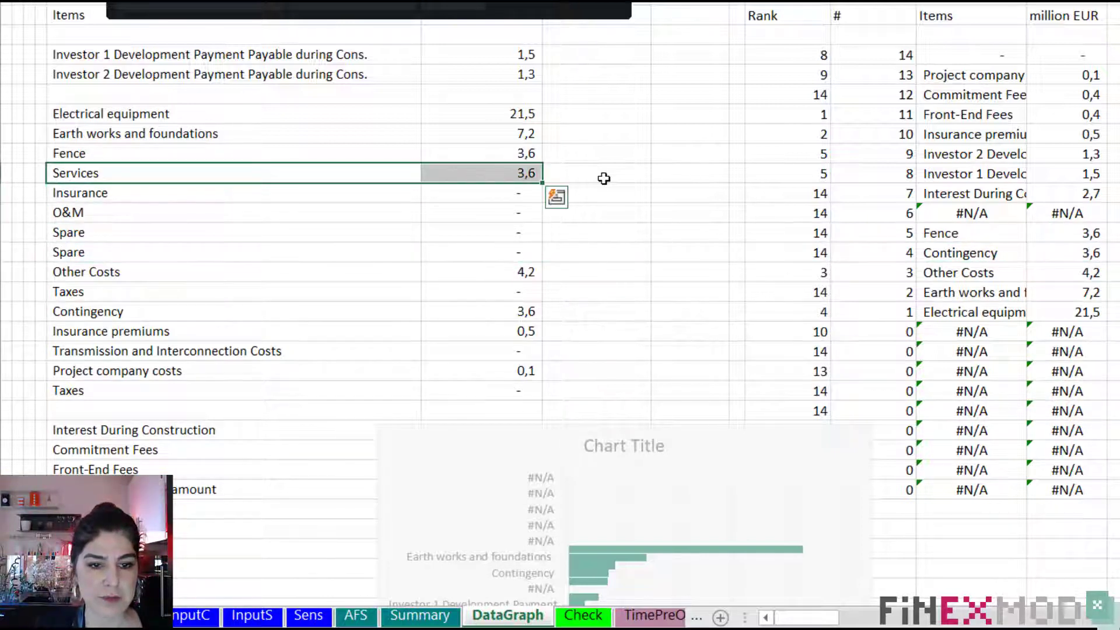
pyautogui.press('Right')
pyautogui.press('Right')
pyautogui.press('Right')
pyautogui.press('Right')
pyautogui.press('Right')
pyautogui.press('Right')
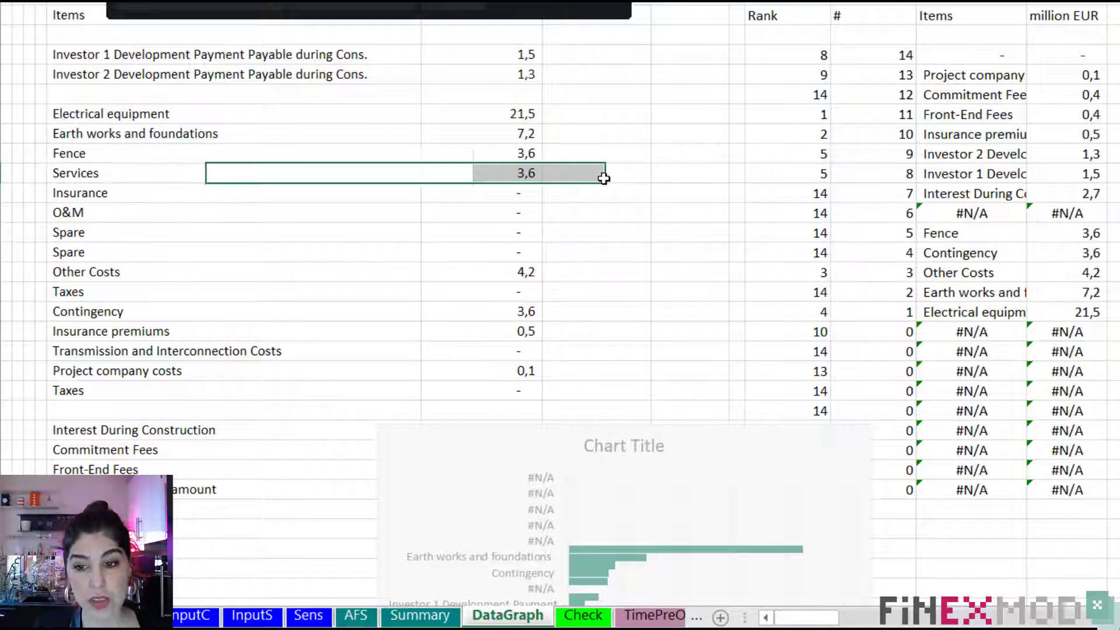
pyautogui.press('Right')
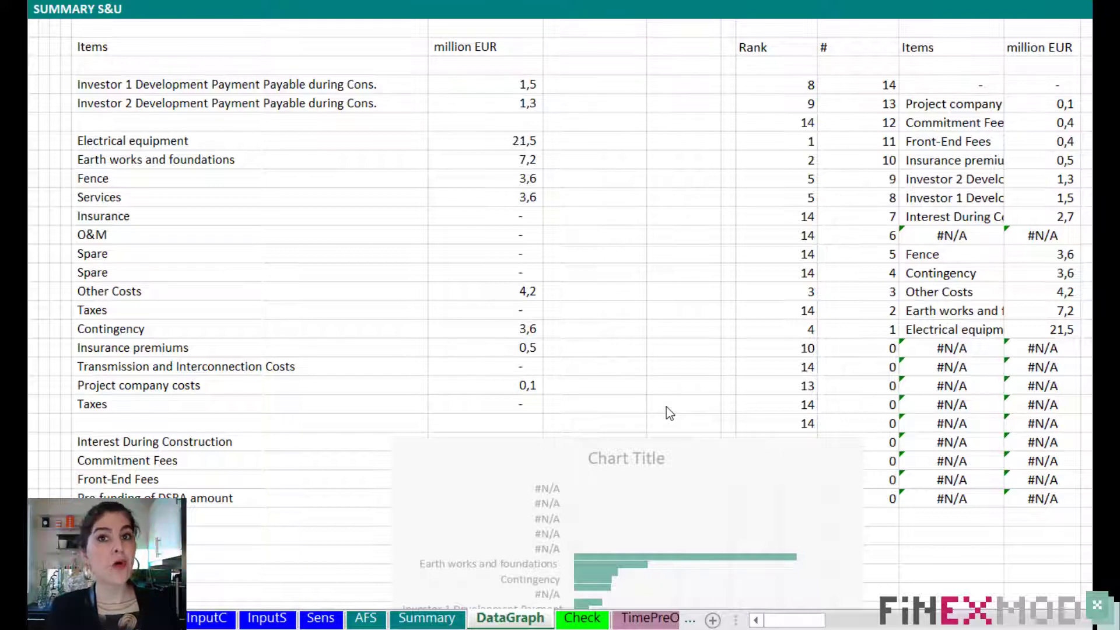
# - Select the empty header cell right of million EUR for the new Flag column
pyautogui.click(586, 84)
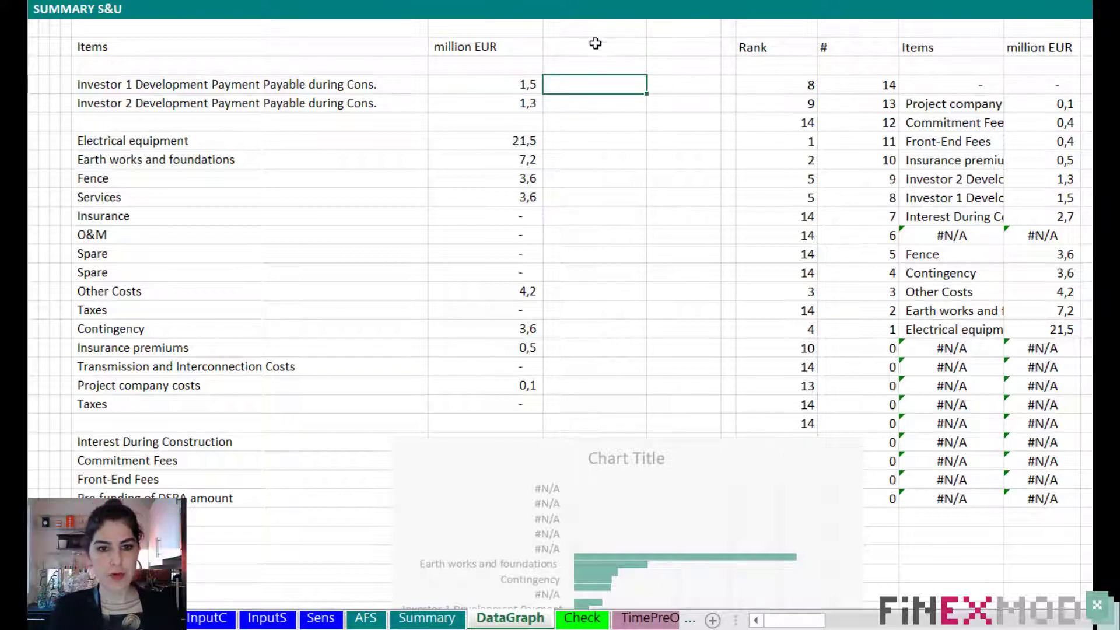
pyautogui.press('Up')
pyautogui.click(610, 45)
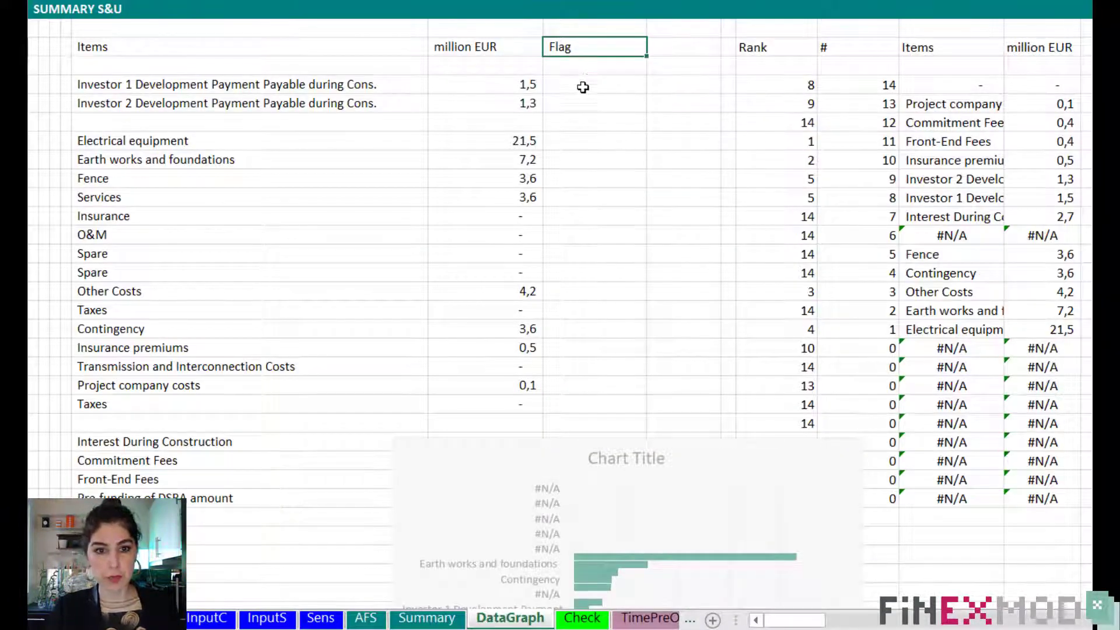
# - Paste the IF/OR/COUNTIF duplicate-check formula into the first Flag cell and commit it
pyautogui.click(582, 88)
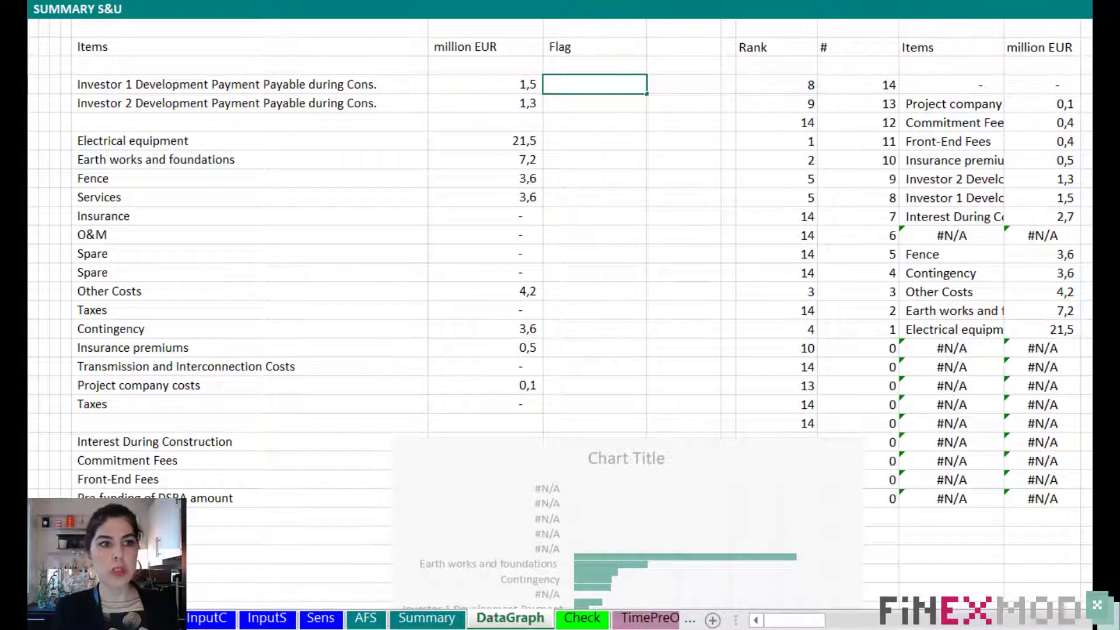
pyautogui.hotkey('ctrl', 'v')
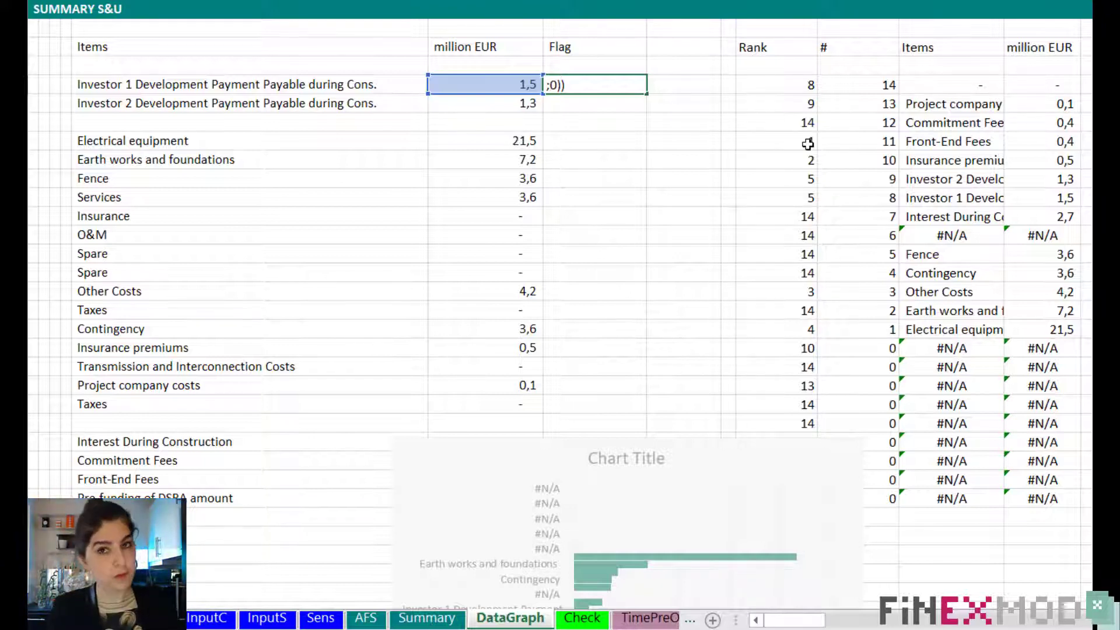
pyautogui.hotkey('ctrl', 'Return')
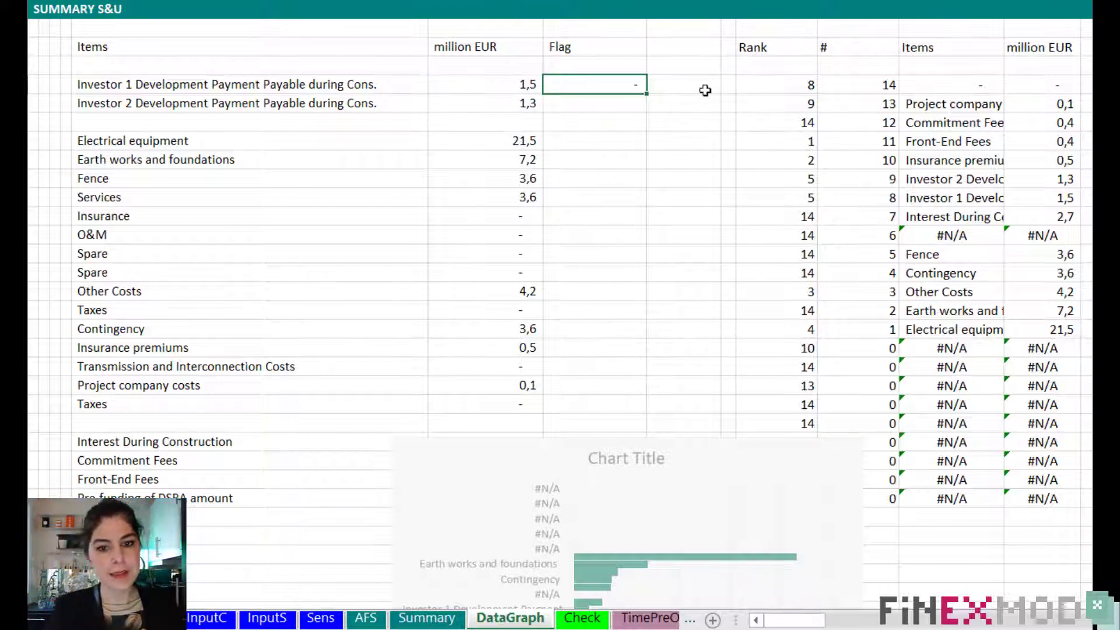
pyautogui.moveTo(647, 95); pyautogui.dragTo(647, 431)
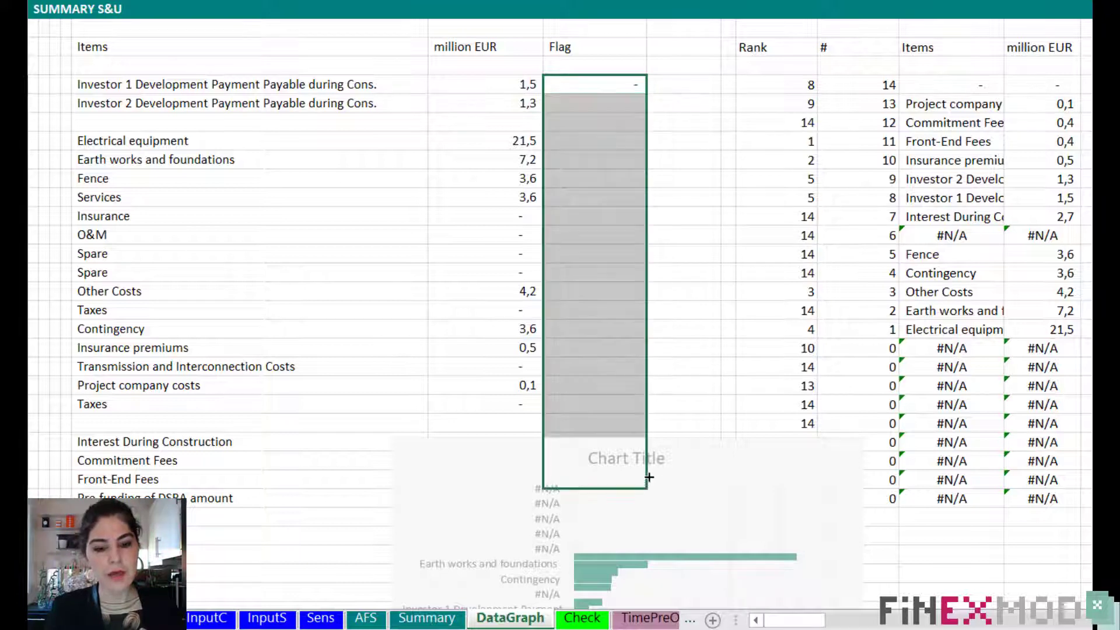
pyautogui.click(566, 206)
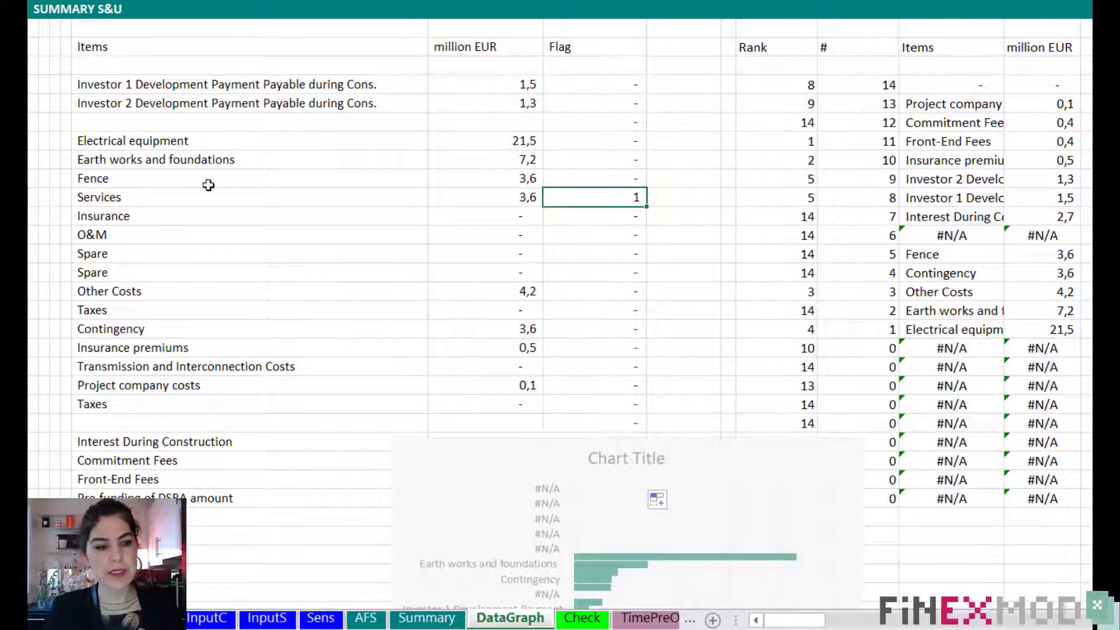
pyautogui.click(245, 205)
pyautogui.click(603, 200)
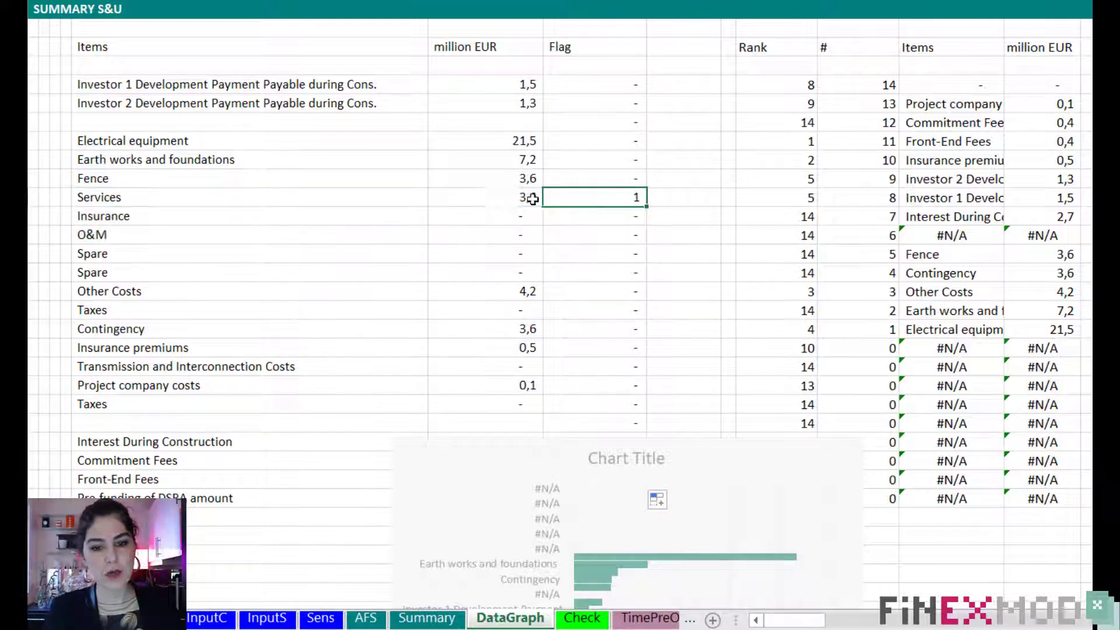
pyautogui.click(533, 196)
pyautogui.click(490, 178)
pyautogui.click(490, 198)
pyautogui.click(495, 172)
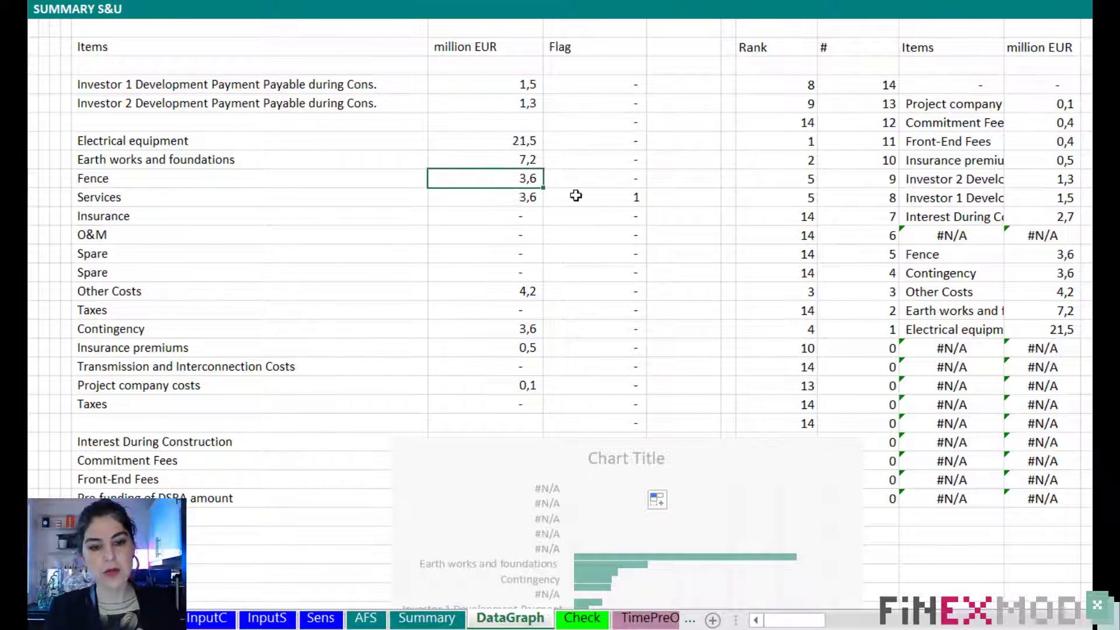
pyautogui.click(649, 197)
pyautogui.click(509, 291)
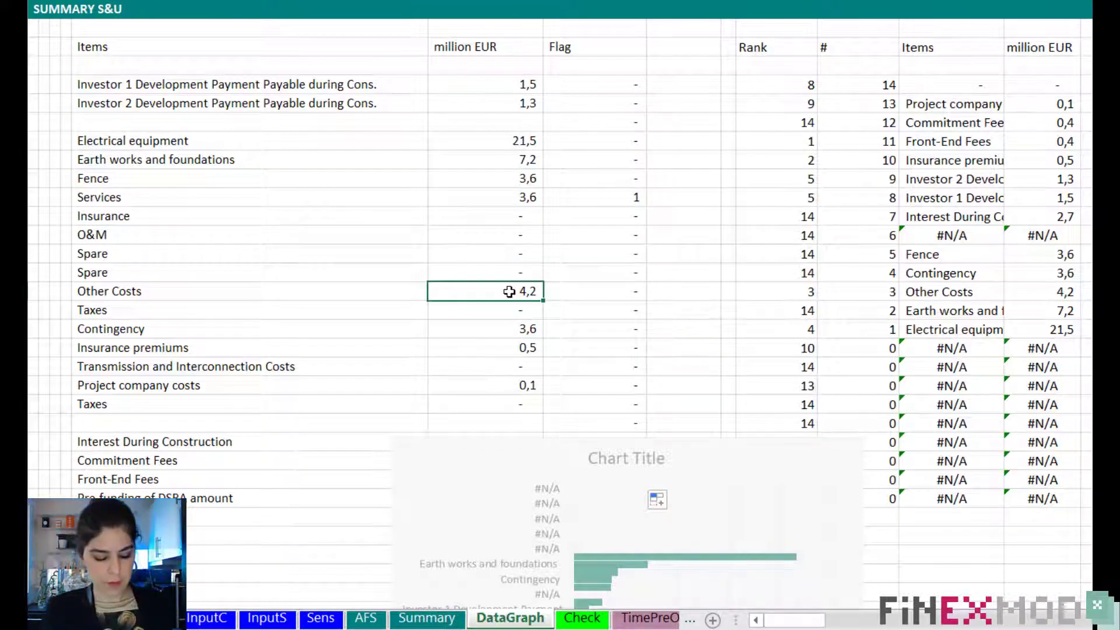
pyautogui.hotkey('ctrl', 'c')
pyautogui.rightClick(509, 312)
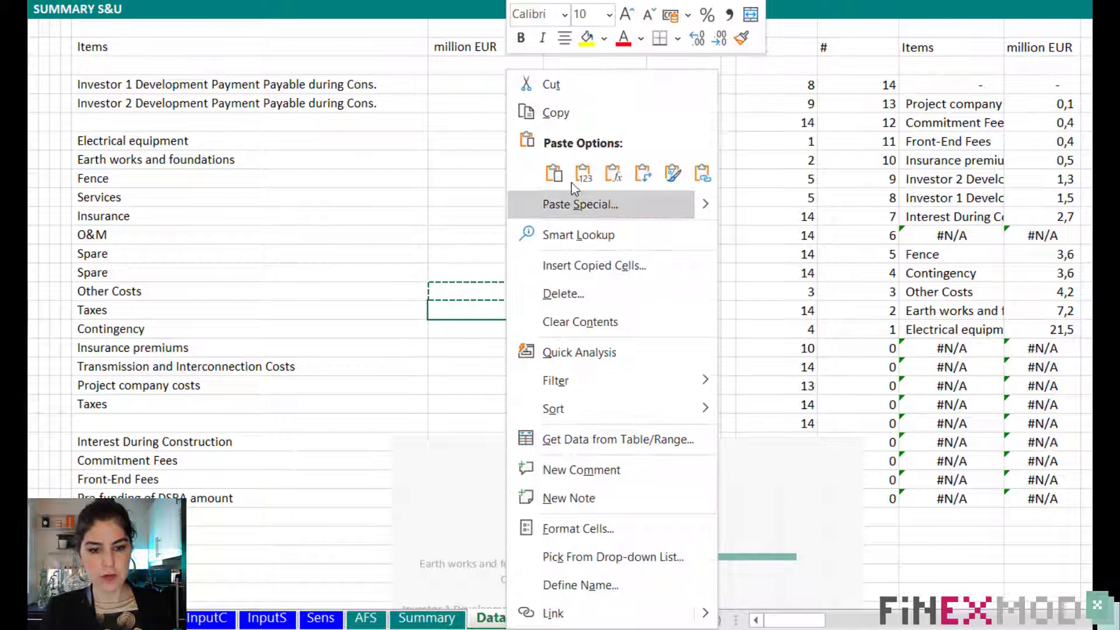
pyautogui.click(583, 173)
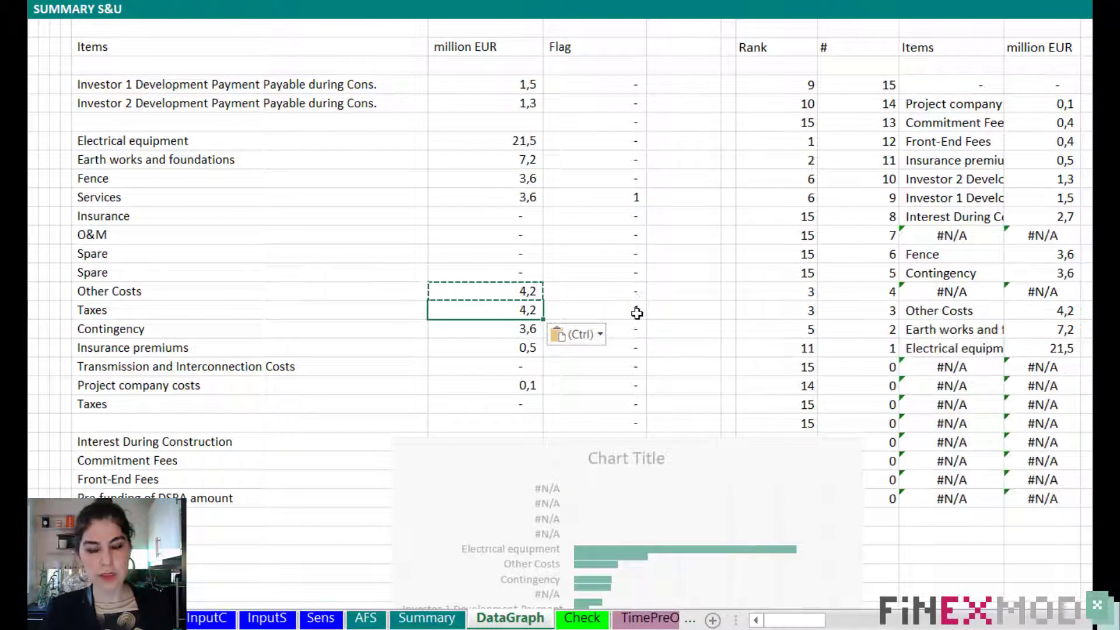
pyautogui.hotkey('ctrl', 'z')
pyautogui.moveTo(664, 275); pyautogui.dragTo(663, 257)
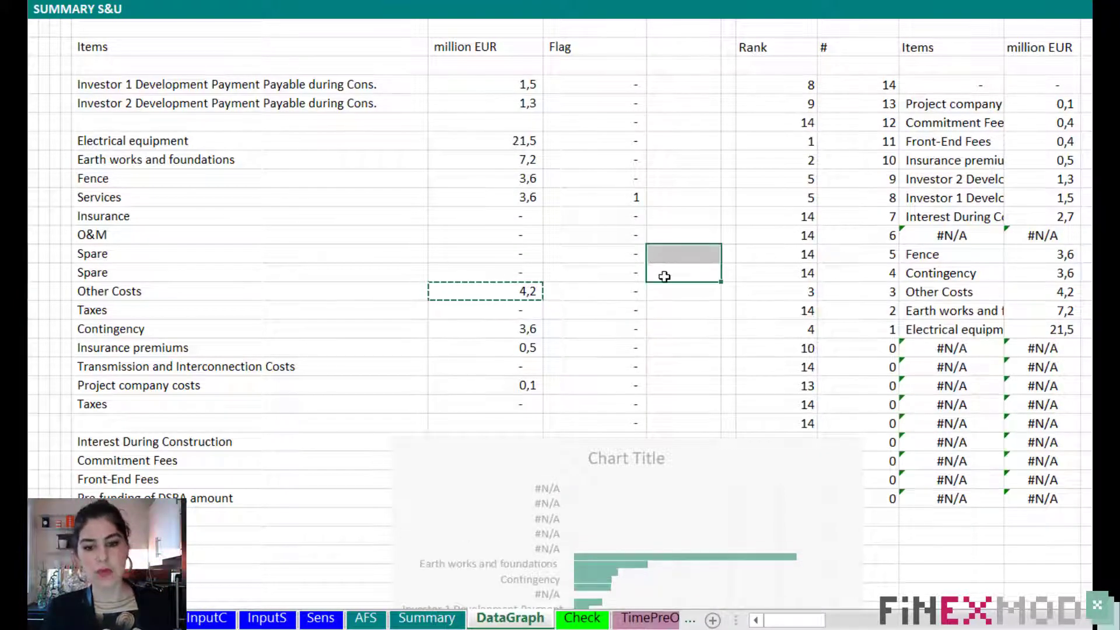
pyautogui.click(624, 217)
pyautogui.press('Escape')
# - Enter the header 'Adj' in the empty cell right of the Flag column
pyautogui.click(629, 198)
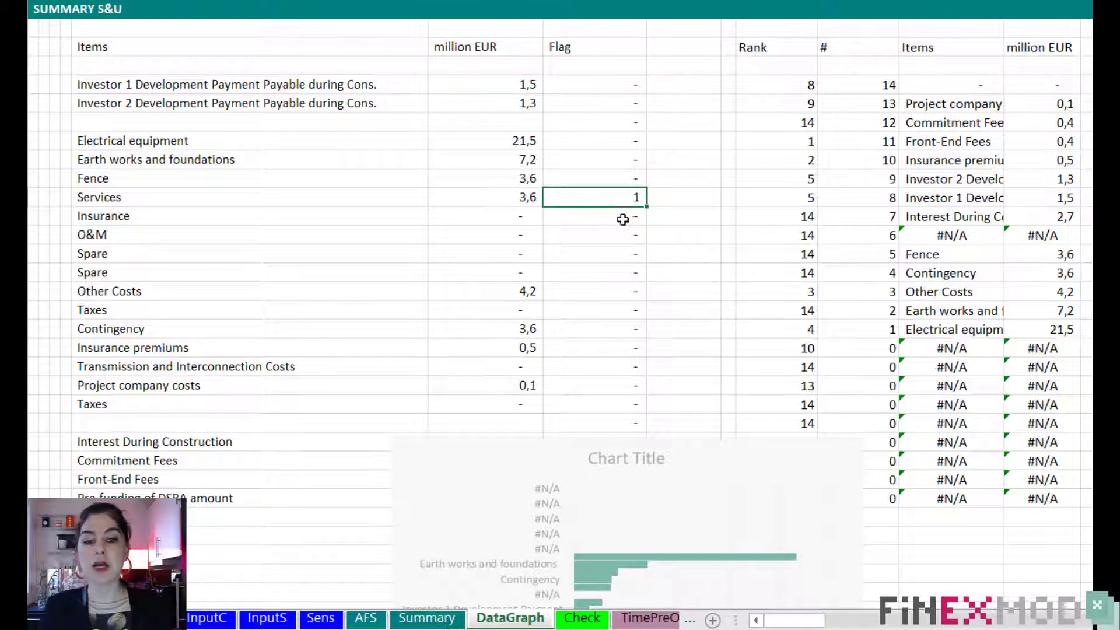
pyautogui.click(590, 48)
pyautogui.click(683, 51)
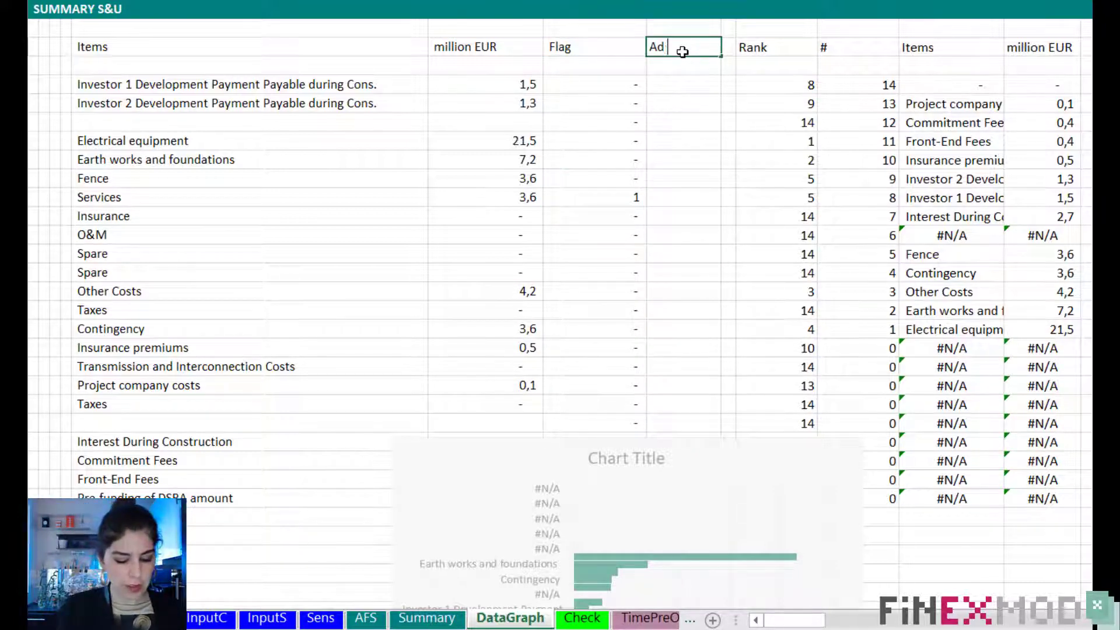
pyautogui.press('Return')
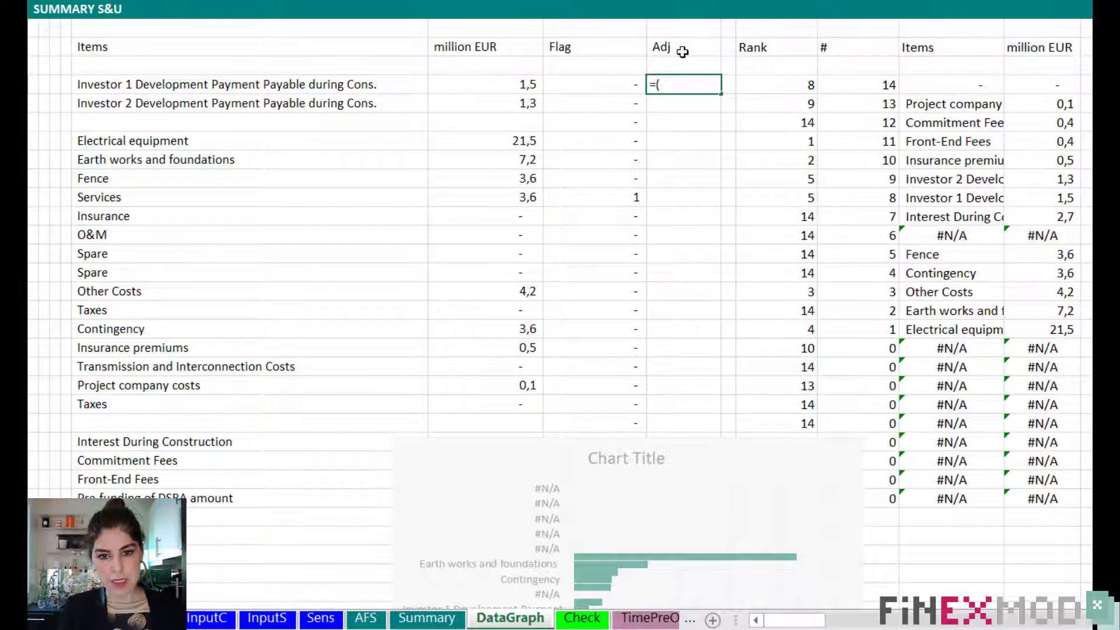
# - Draft =F55+G55*verysmallnumber in the first Adj cell, then discard it
pyautogui.write('=')
pyautogui.press('Left')
pyautogui.press('Left')
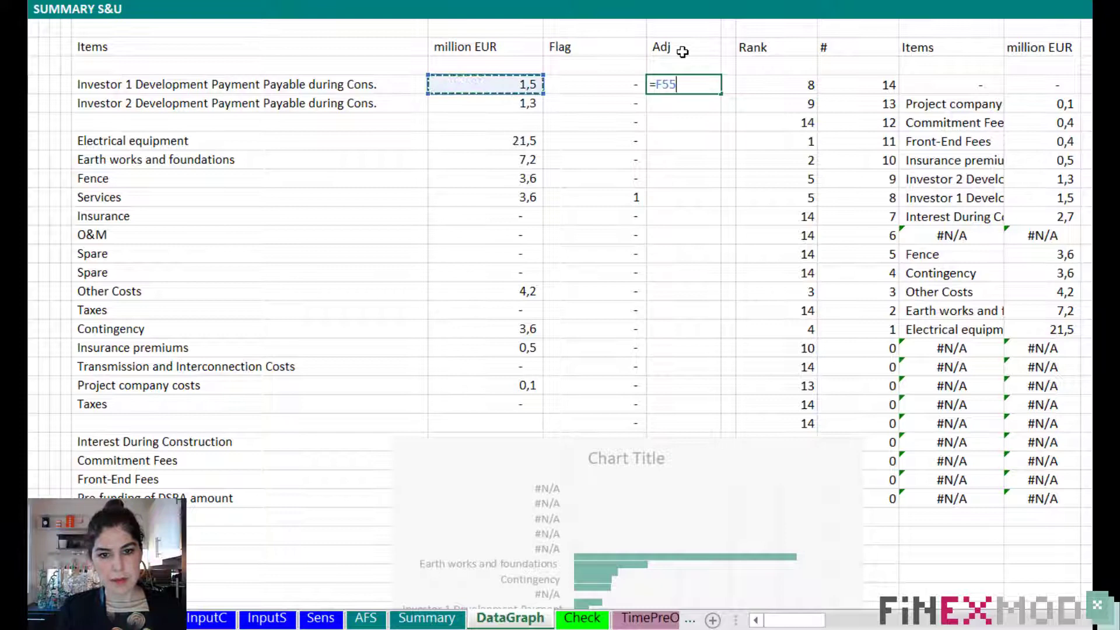
pyautogui.write('+')
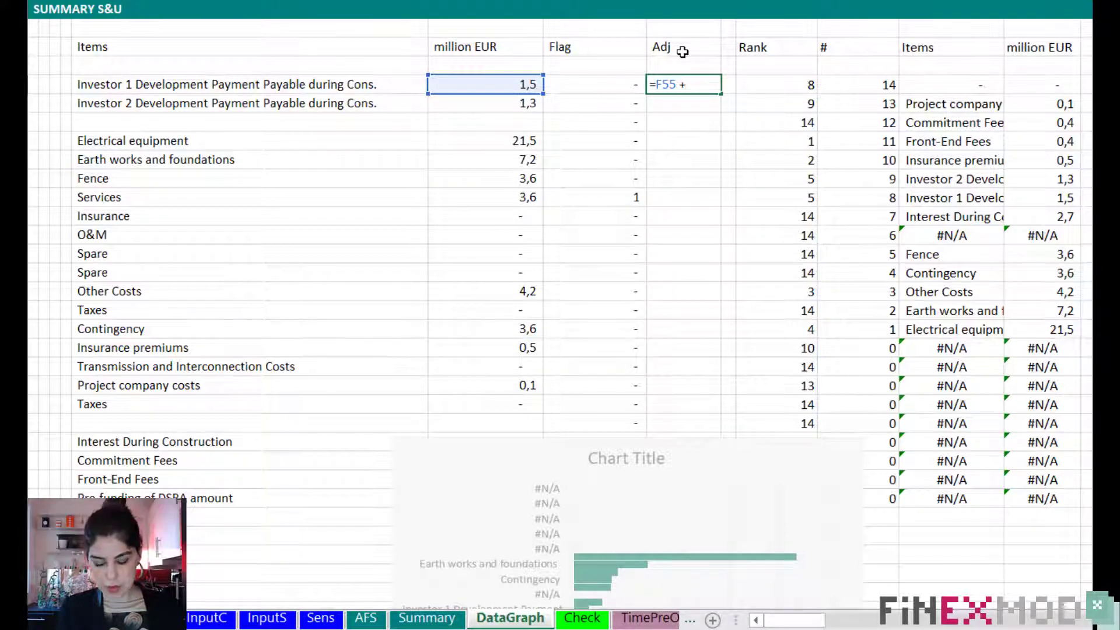
pyautogui.press('Left')
pyautogui.write('*')
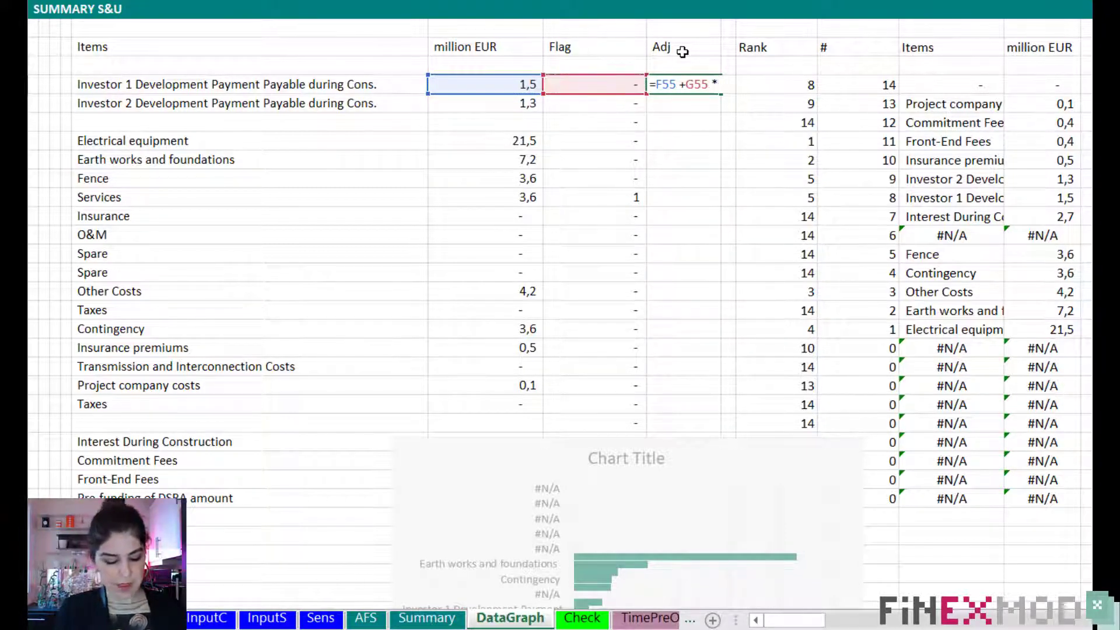
pyautogui.write(' ver')
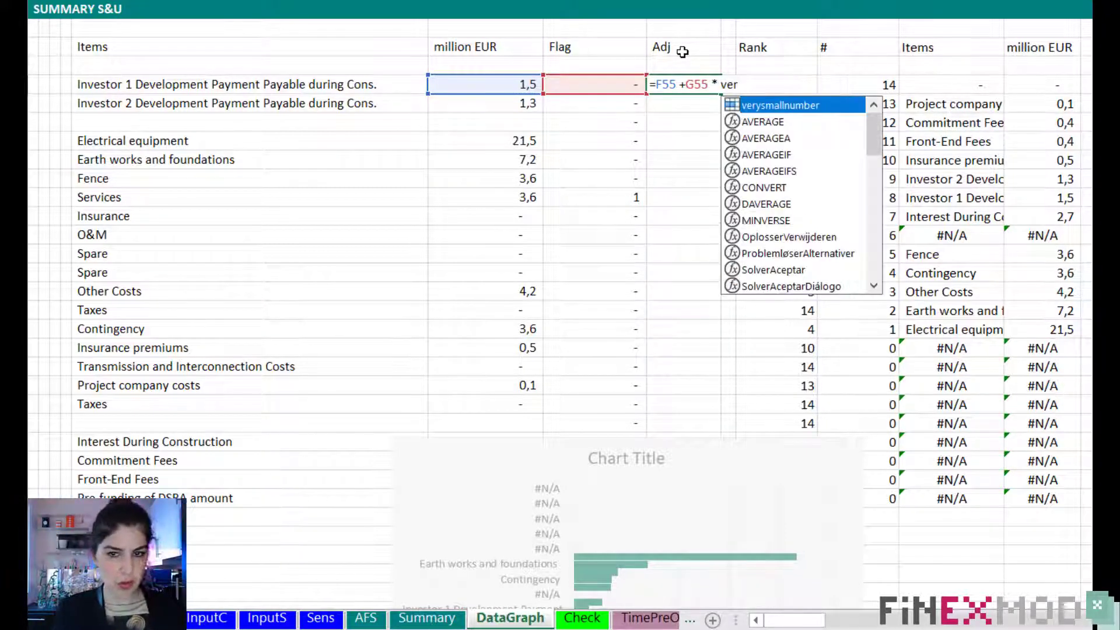
pyautogui.doubleClick(818, 106)
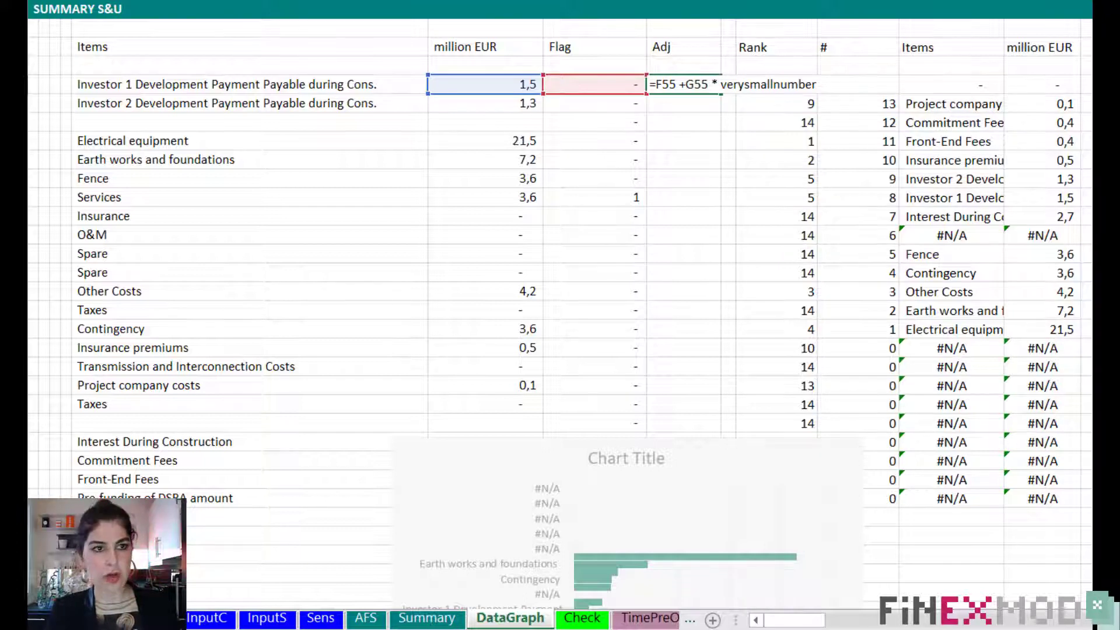
pyautogui.hotkey('ctrl', 'Return')
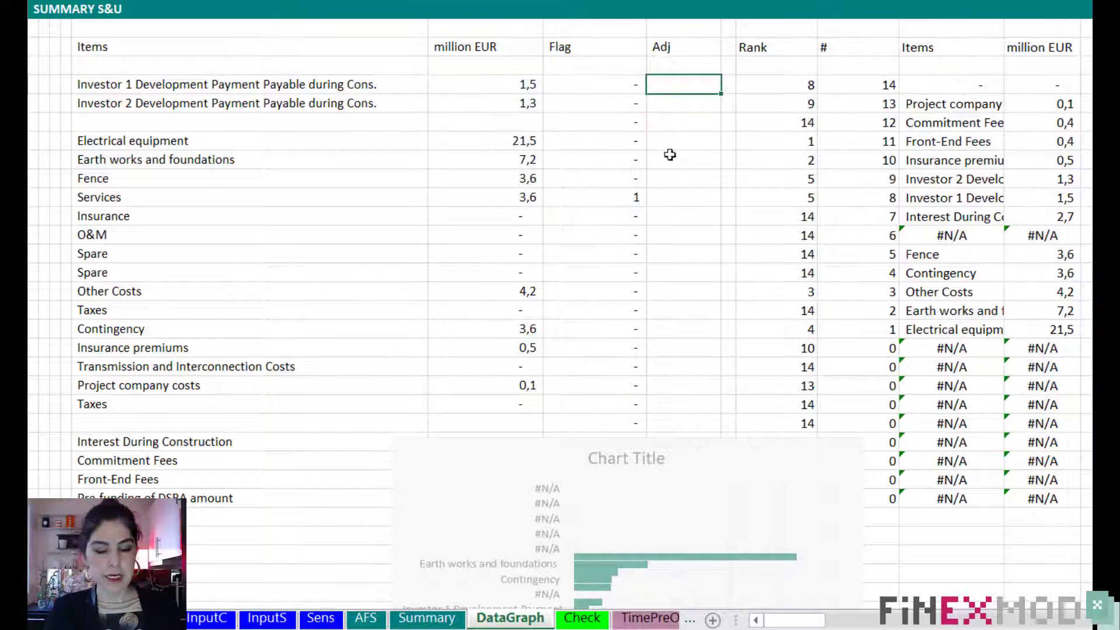
# - Check the verysmallnumber constant on InputC, then enter =F55+G55*verysmallnumber in the first Adj cell on DataGraph
pyautogui.click(233, 622)
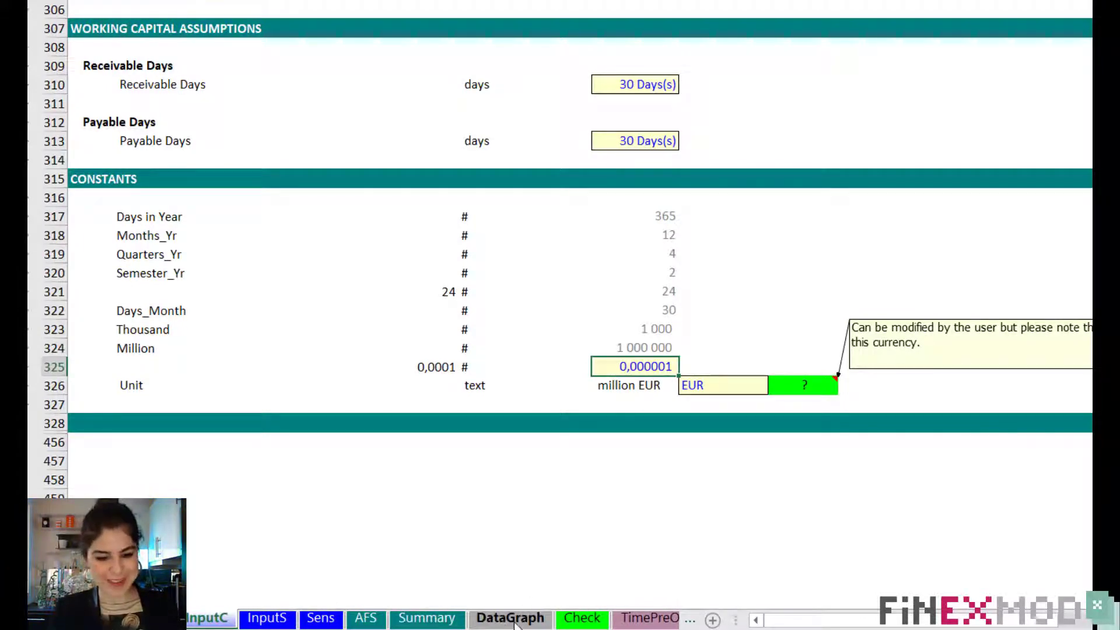
pyautogui.click(523, 620)
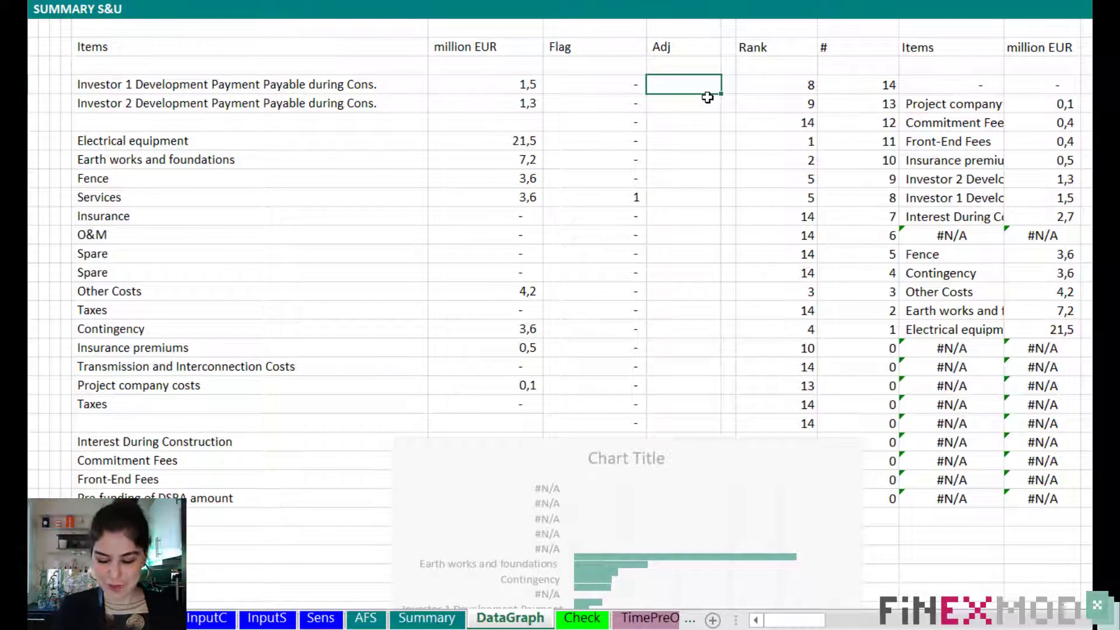
pyautogui.write('=')
pyautogui.press('Left')
pyautogui.press('Left')
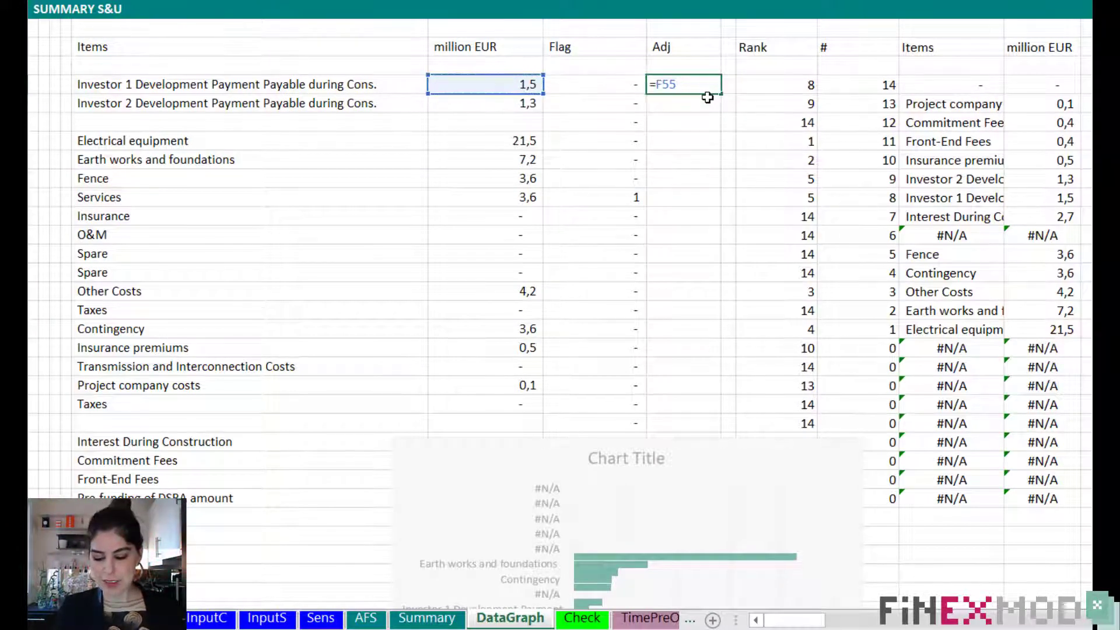
pyautogui.write('+')
pyautogui.press('Left')
pyautogui.write('*')
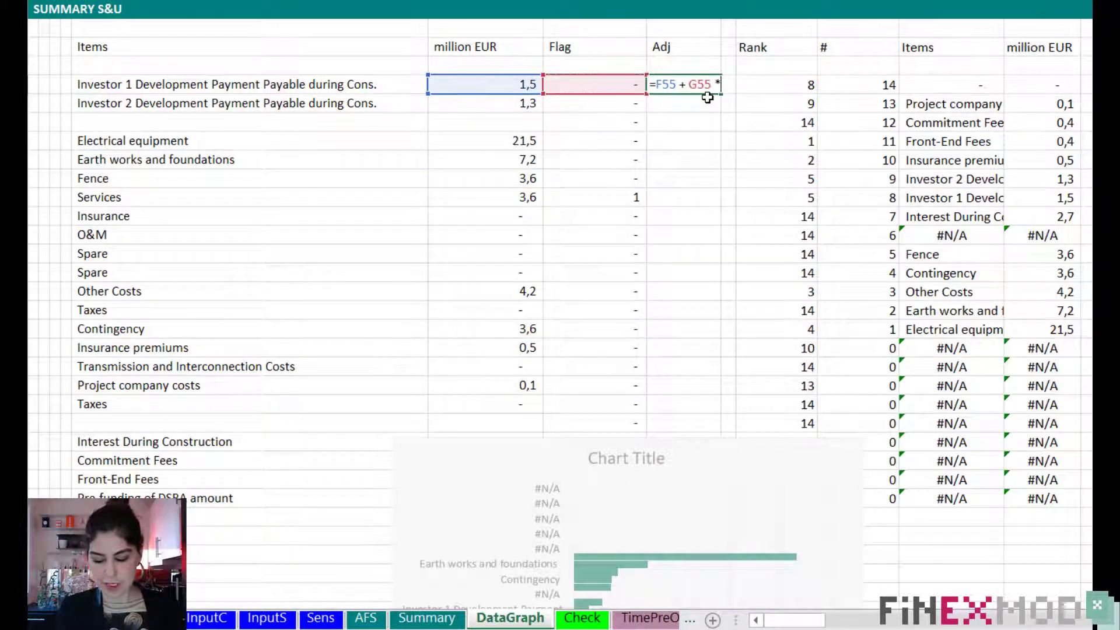
pyautogui.write(' ver')
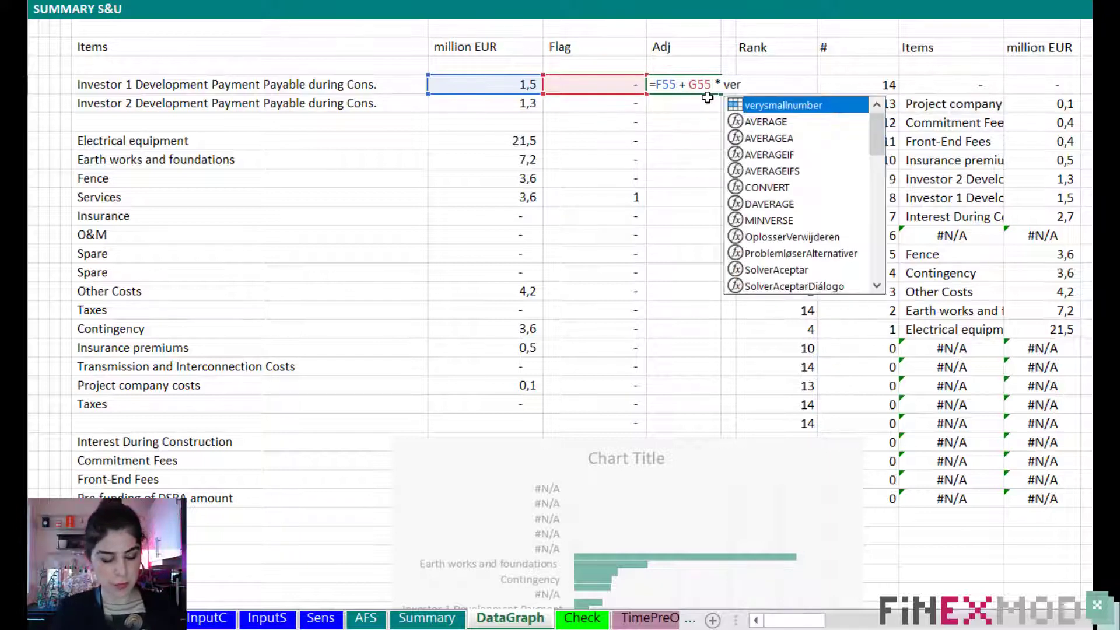
pyautogui.press('Tab')
pyautogui.hotkey('ctrl', 'Return')
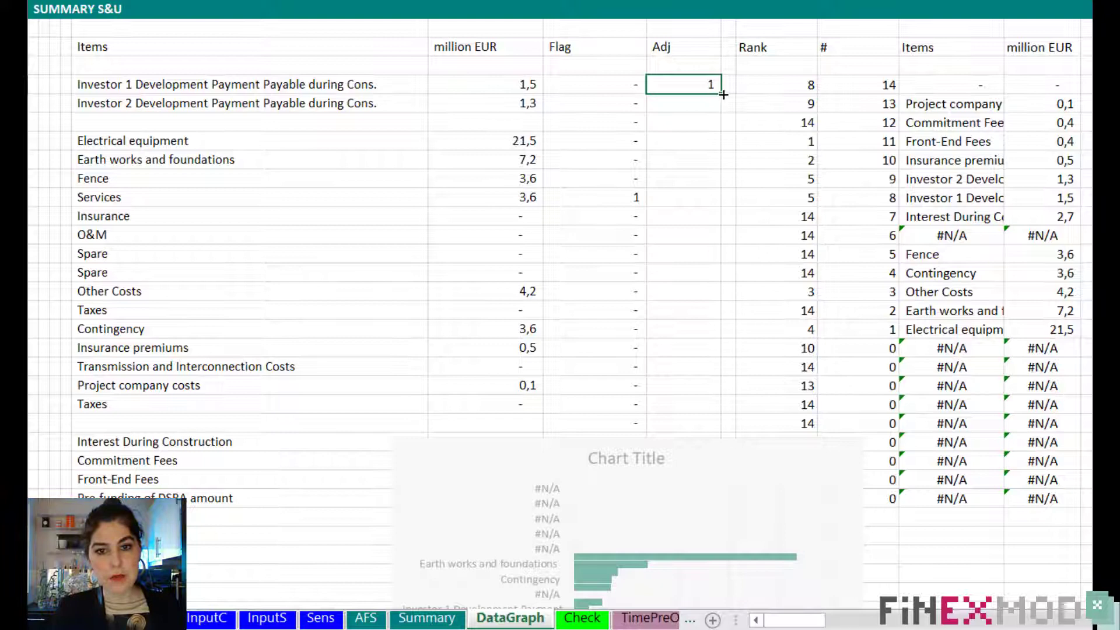
# - Show more decimals so Adj reads 1,45, and compare it with the amount
pyautogui.hotkey('ctrl', 'shift', '1')
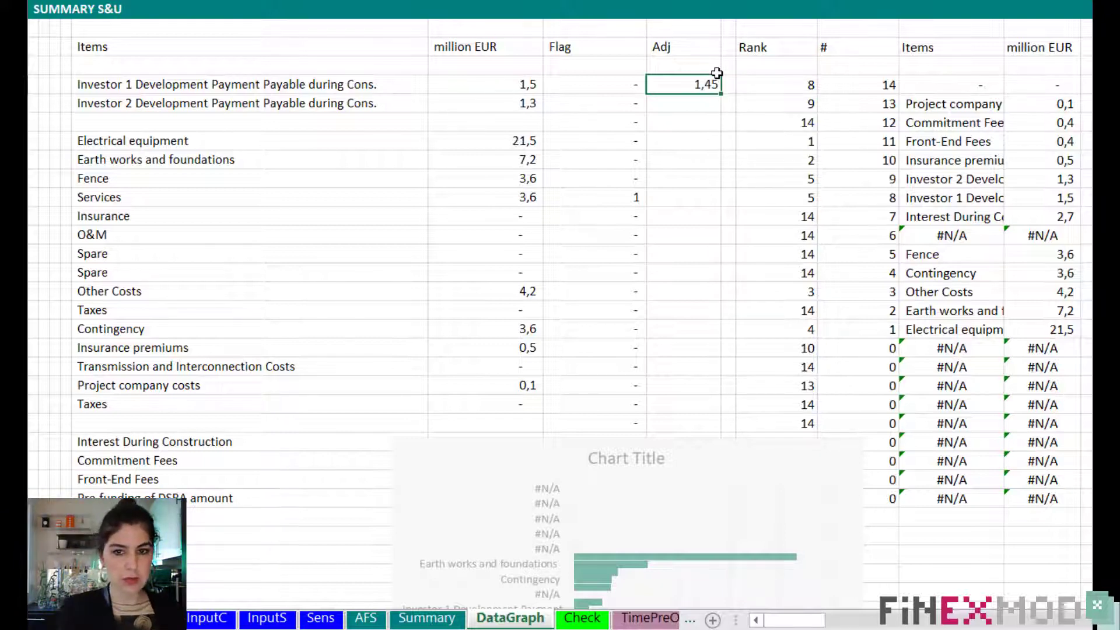
pyautogui.click(528, 86)
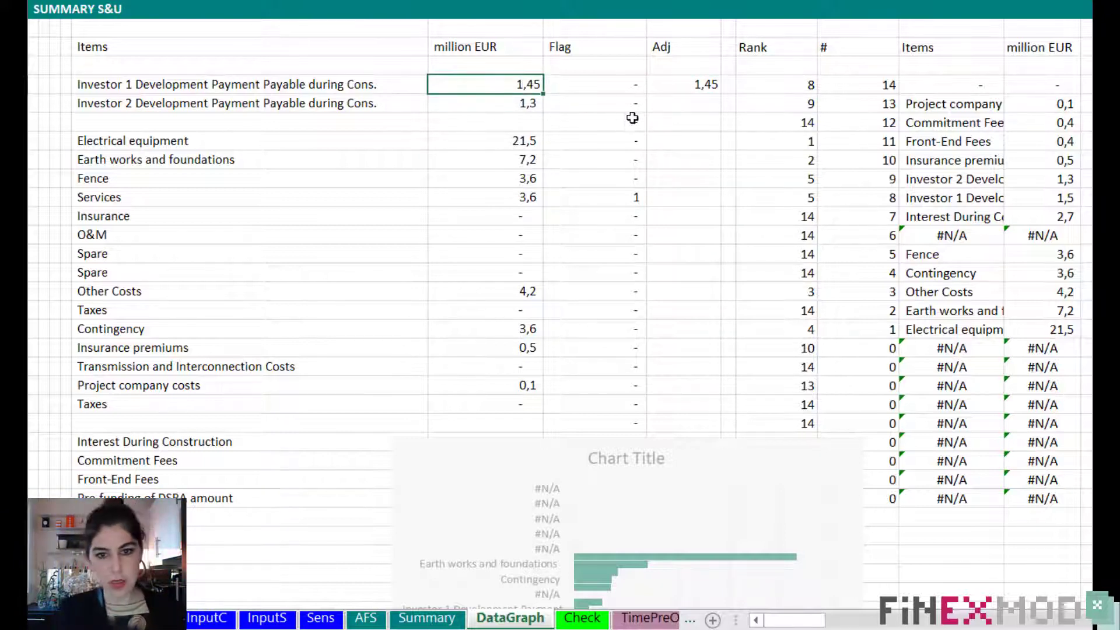
pyautogui.click(699, 88)
# - Fill Adj values down the table and show the million EUR amounts with two decimals
pyautogui.click(530, 84)
pyautogui.click(694, 87)
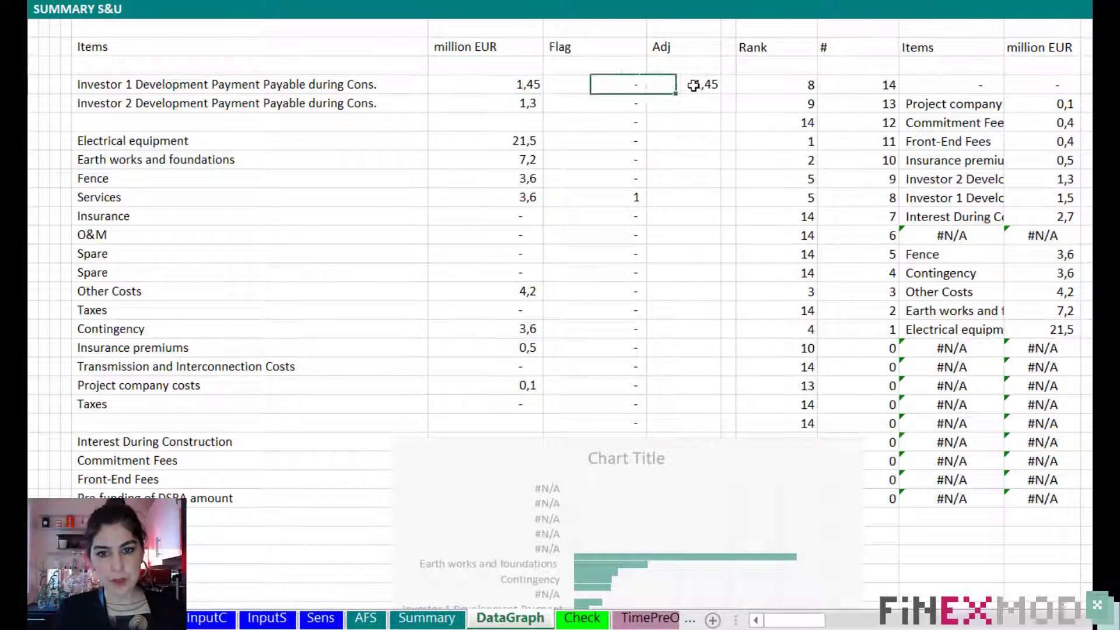
pyautogui.moveTo(695, 86)
pyautogui.mouseDown()
pyautogui.moveTo(694, 506)
pyautogui.moveTo(713, 413)
pyautogui.mouseUp()
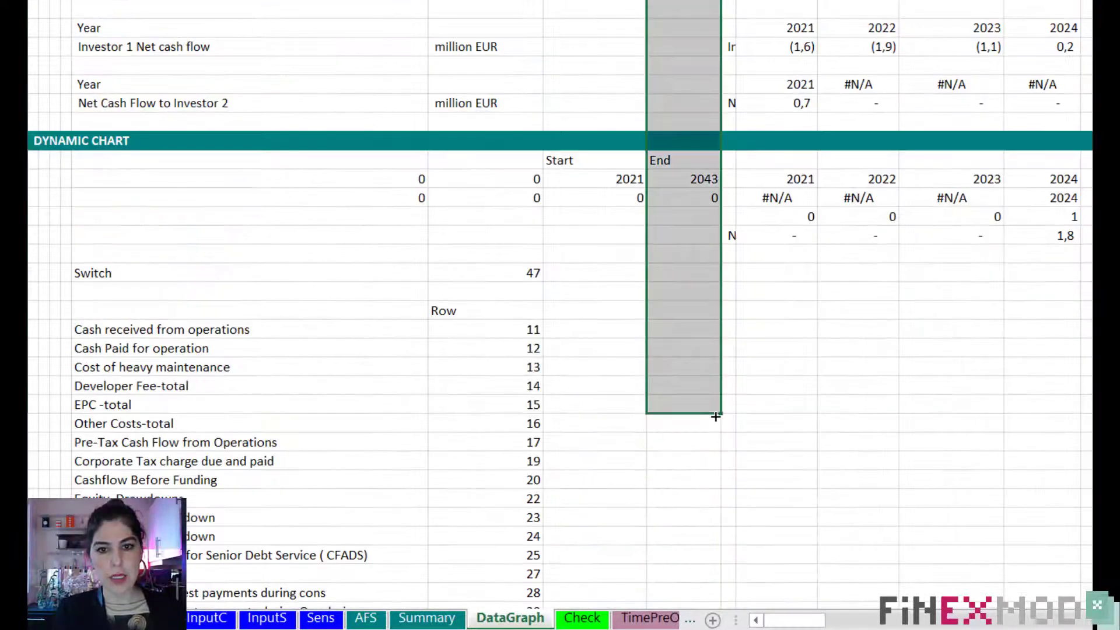
pyautogui.scroll(20, 772, 445)
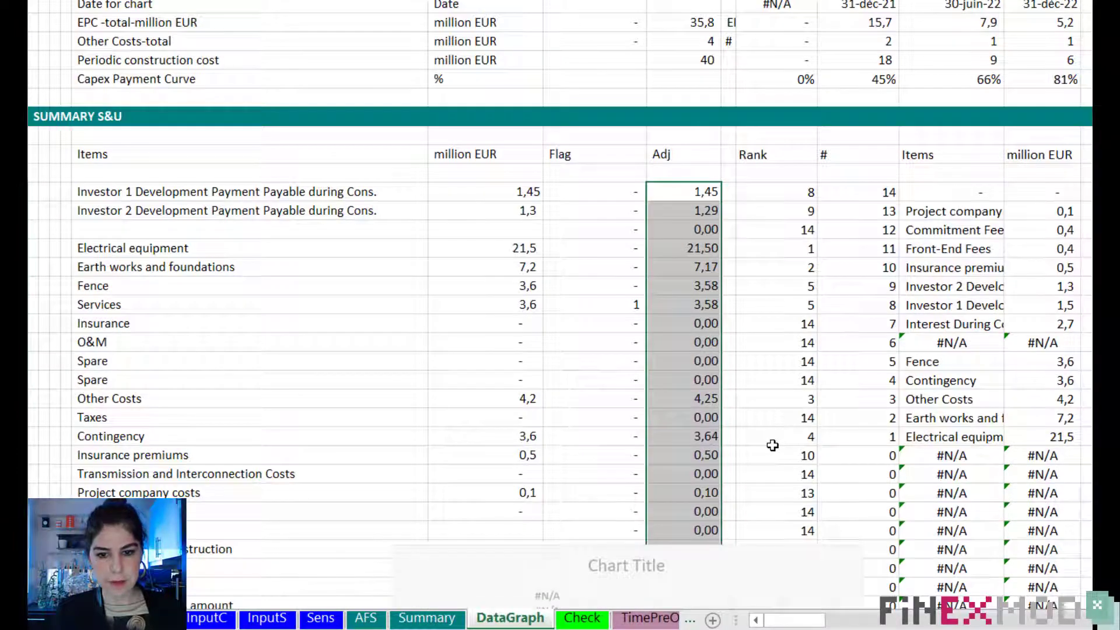
pyautogui.click(723, 327)
pyautogui.moveTo(522, 191); pyautogui.dragTo(490, 576)
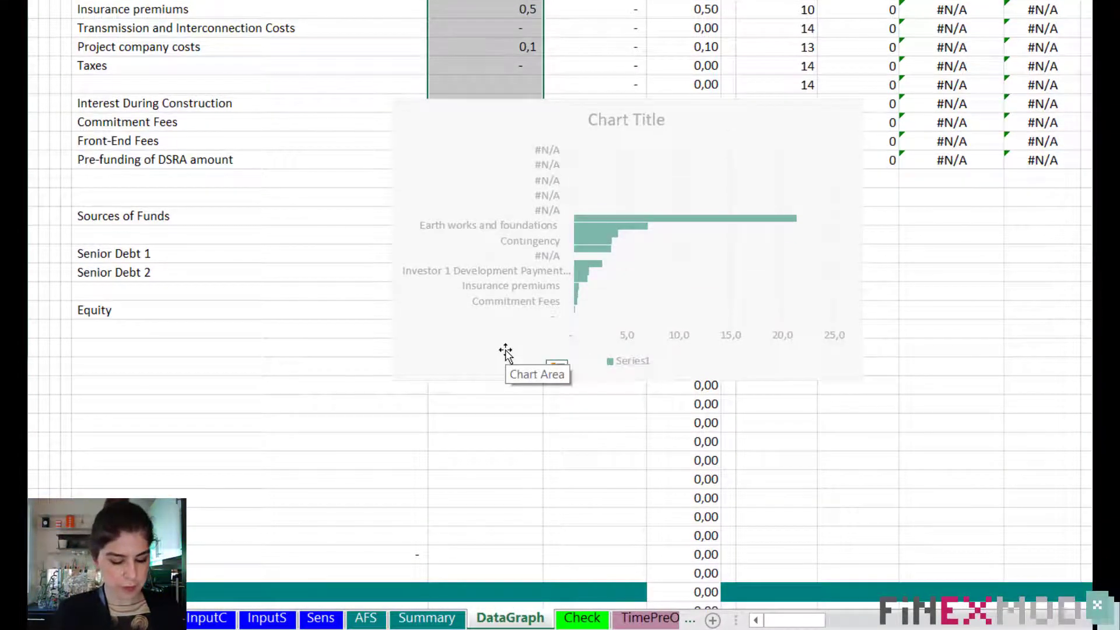
pyautogui.hotkey('ctrl', 'z')
pyautogui.scroll(1, 630, 336)
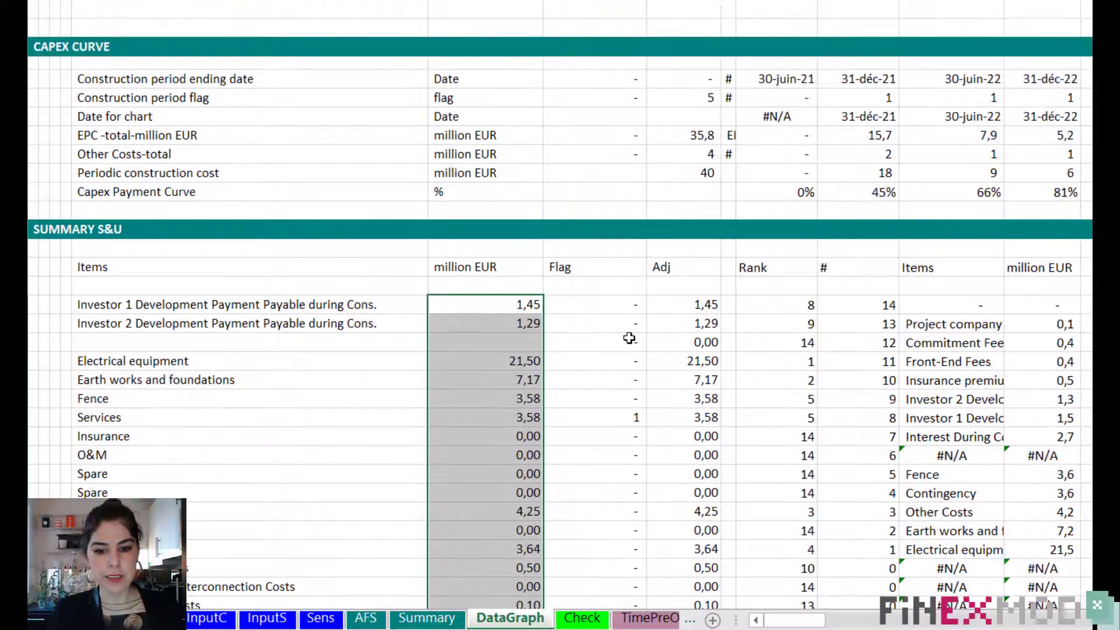
pyautogui.scroll(-1, 629, 338)
pyautogui.moveTo(512, 337); pyautogui.dragTo(677, 382)
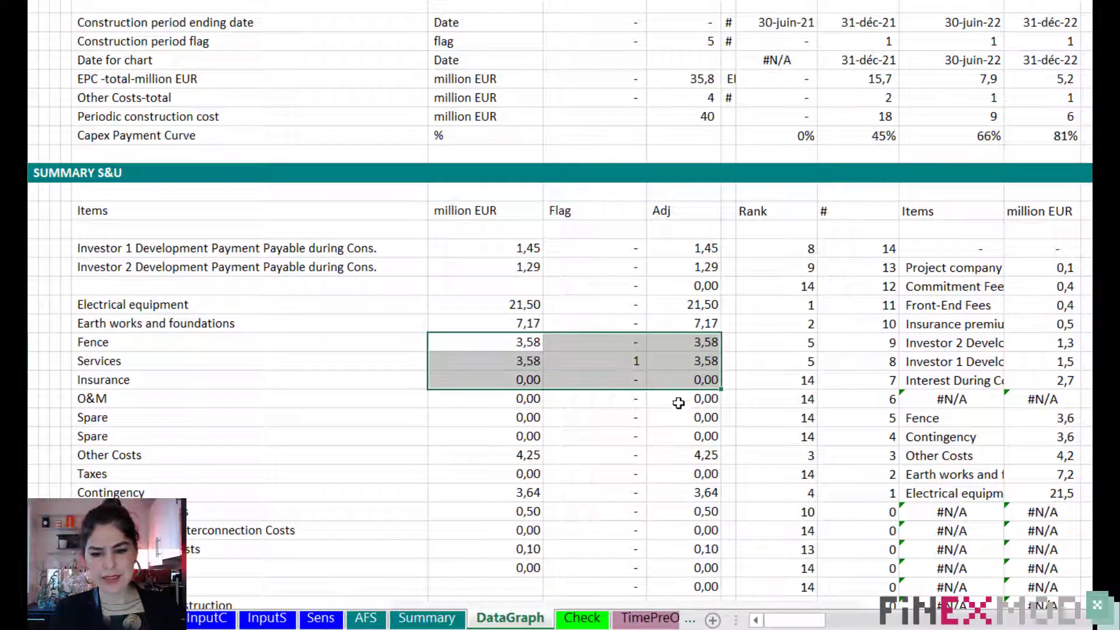
pyautogui.click(678, 403)
# - Compare the Services Adj, amount and rank, then edit the Investor 1 rank formula
pyautogui.click(696, 362)
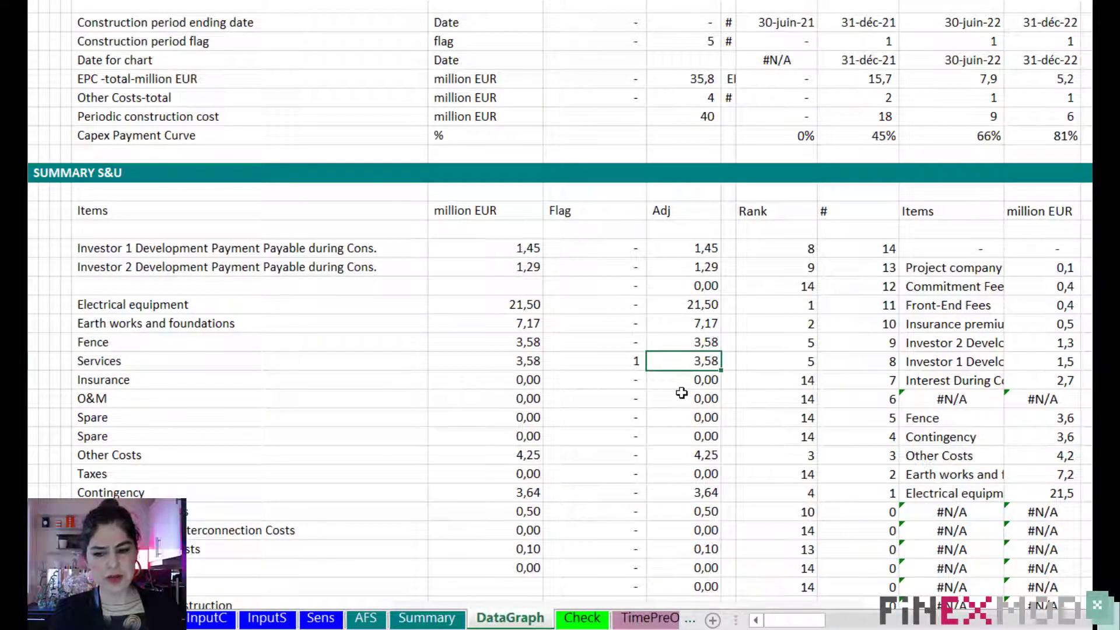
pyautogui.click(501, 363)
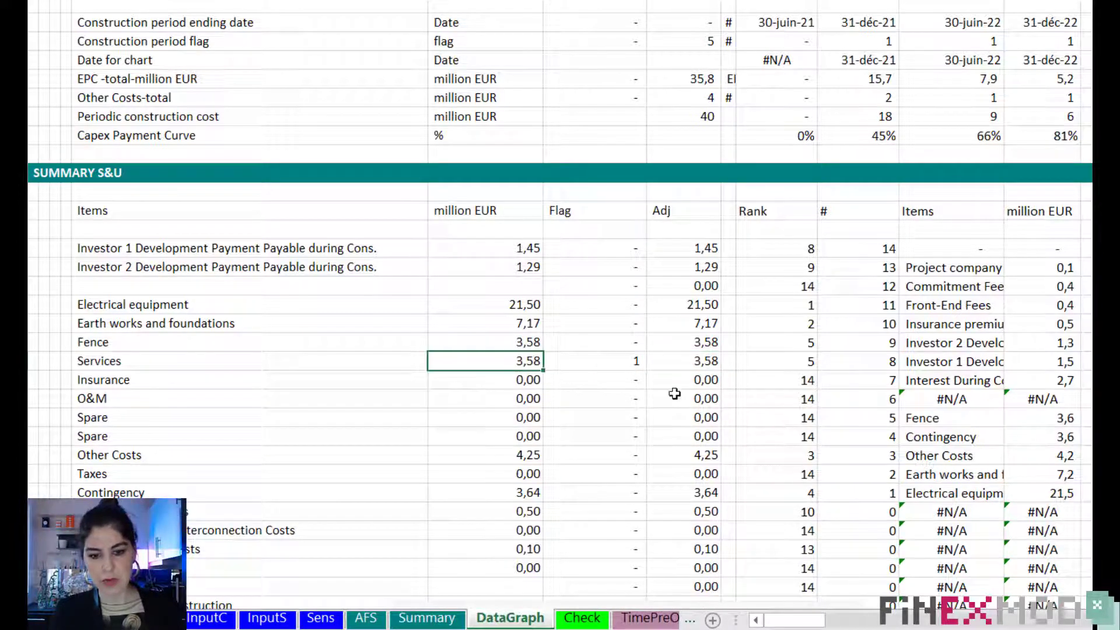
pyautogui.click(681, 366)
pyautogui.click(792, 358)
pyautogui.click(800, 251)
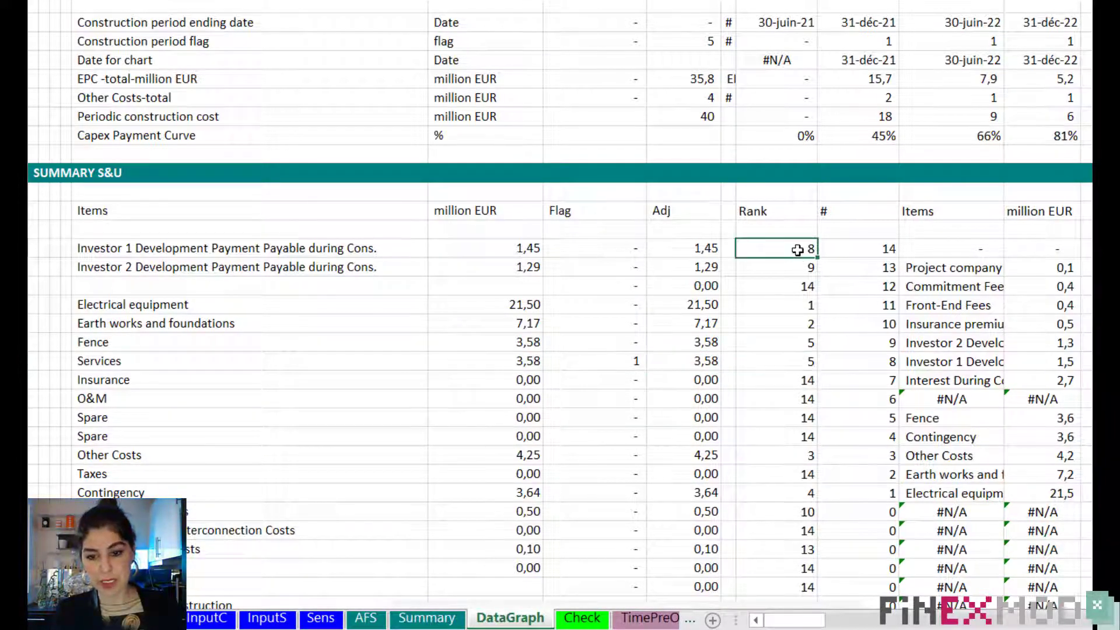
pyautogui.press('F2')
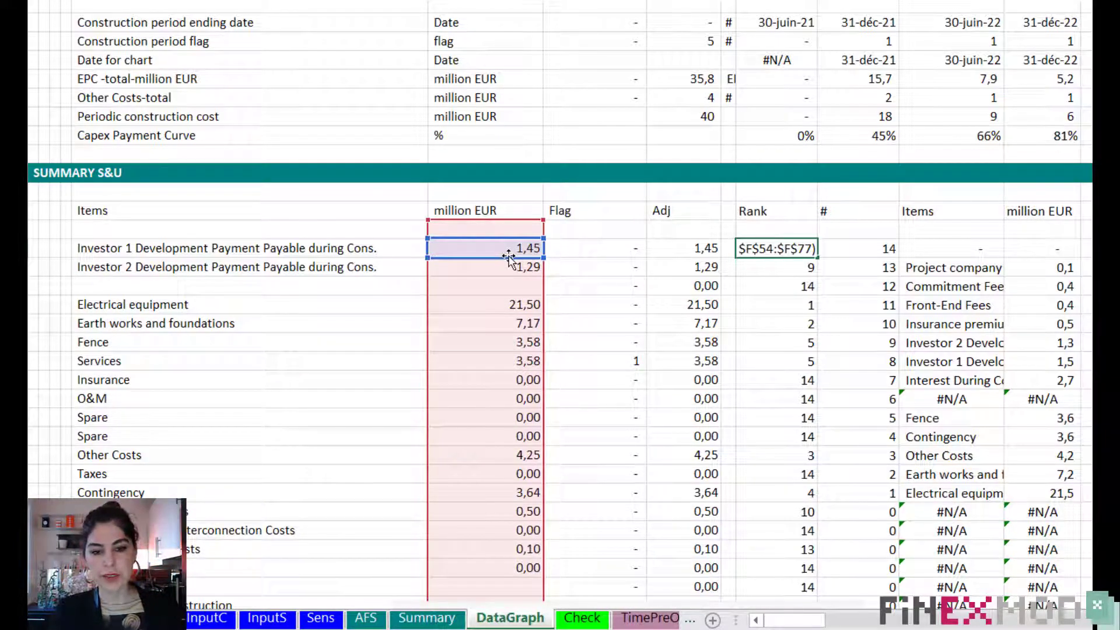
# - Change RANK to use H55 against $H$55:$H$77 and fill it down the Rank column
pyautogui.moveTo(509, 257); pyautogui.dragTo(686, 256)
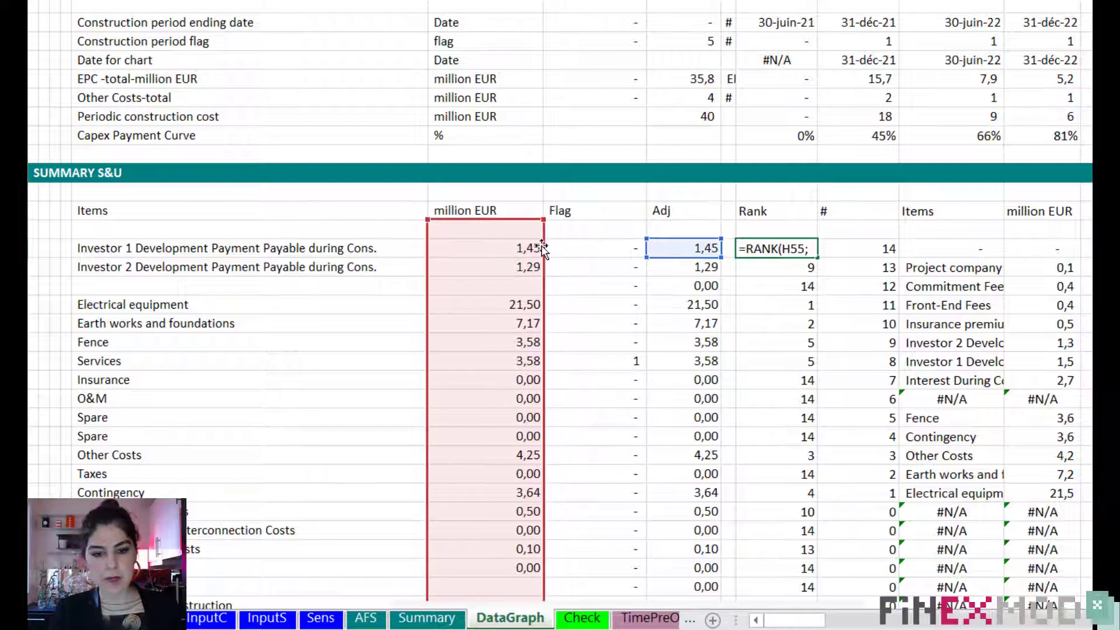
pyautogui.moveTo(543, 248); pyautogui.dragTo(695, 240)
pyautogui.hotkey('ctrl', 'Return')
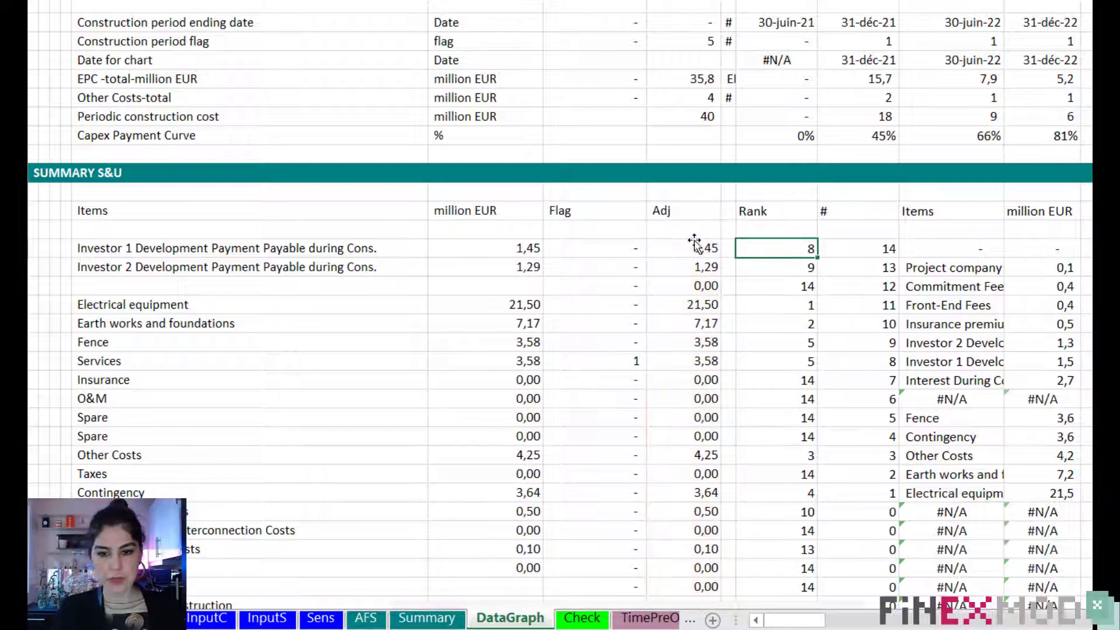
pyautogui.hotkey('ctrl', 'c')
pyautogui.hotkey('ctrl', 'shift', 'Down')
pyautogui.scroll(-1, 694, 242)
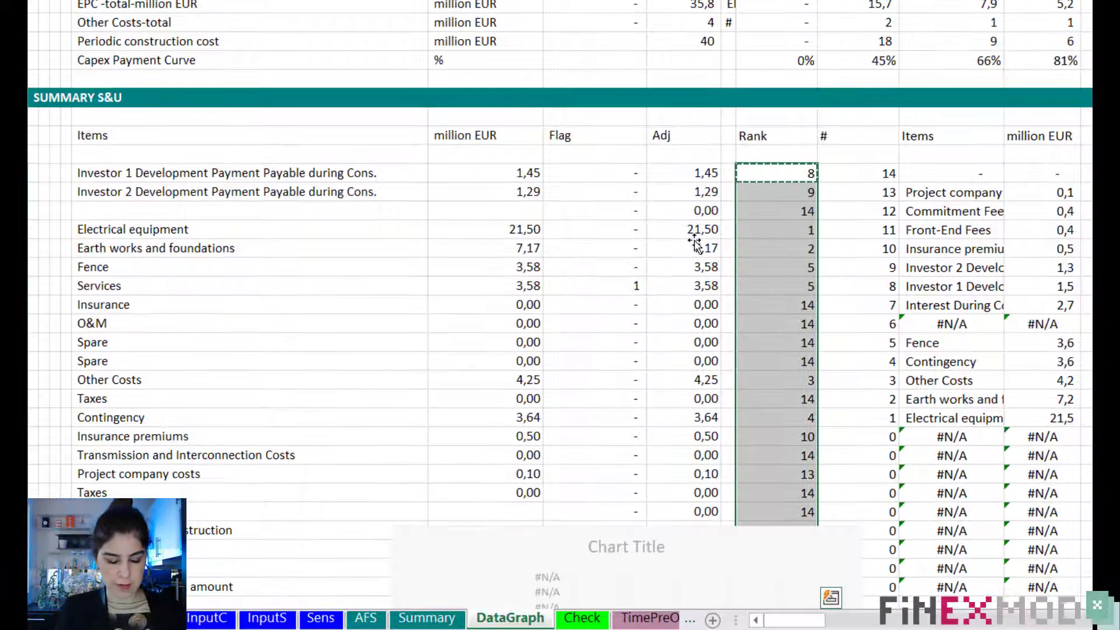
pyautogui.hotkey('ctrl', 'v')
pyautogui.press('Up')
pyautogui.press('Up')
pyautogui.press('Up')
pyautogui.press('Up')
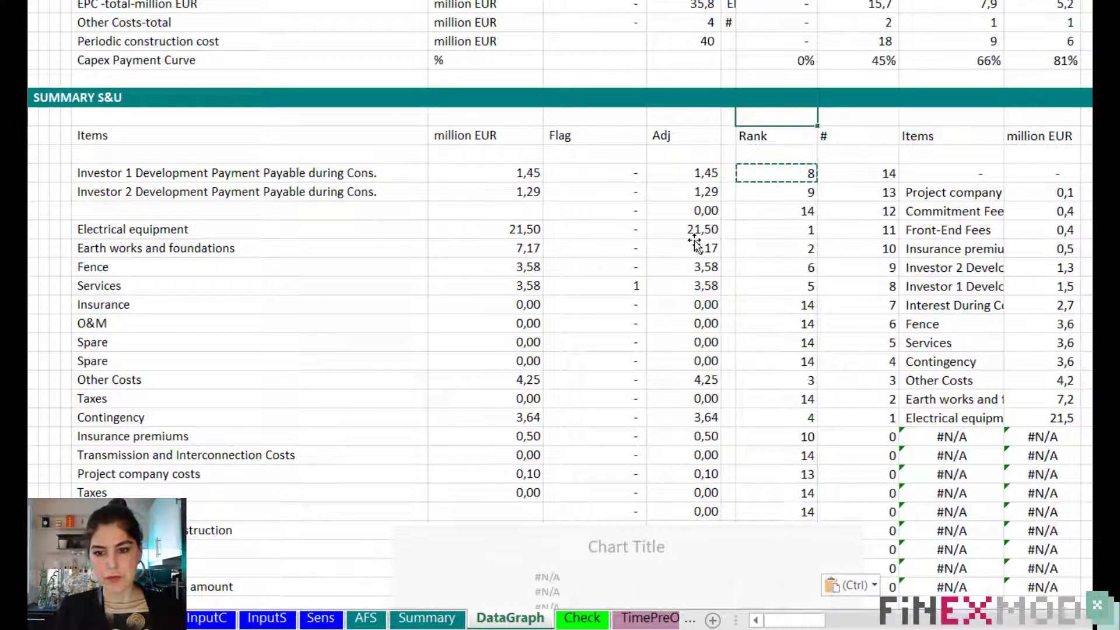
pyautogui.moveTo(951, 345); pyautogui.dragTo(1035, 345)
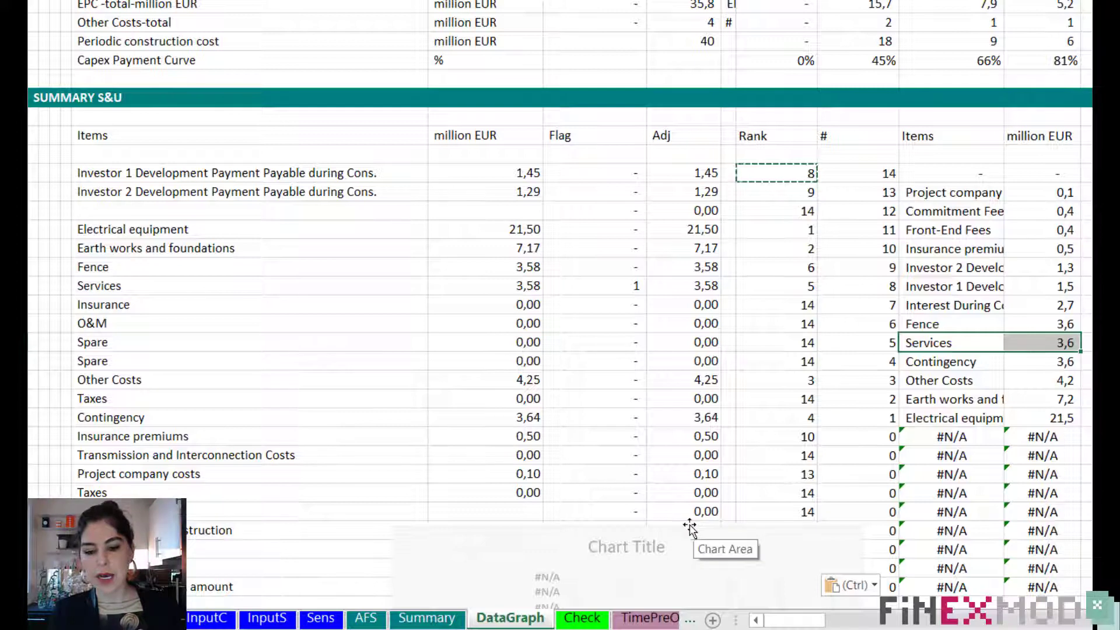
# - Add data labels to the bar series and make the chart taller
pyautogui.moveTo(684, 517); pyautogui.dragTo(680, 275)
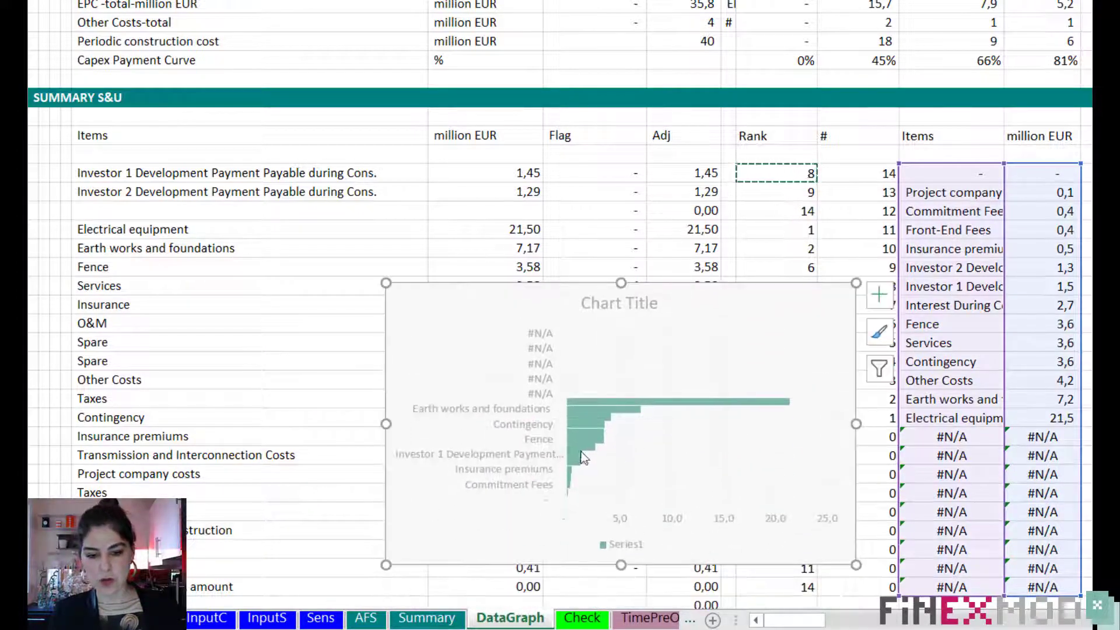
pyautogui.rightClick(644, 406)
pyautogui.click(725, 332)
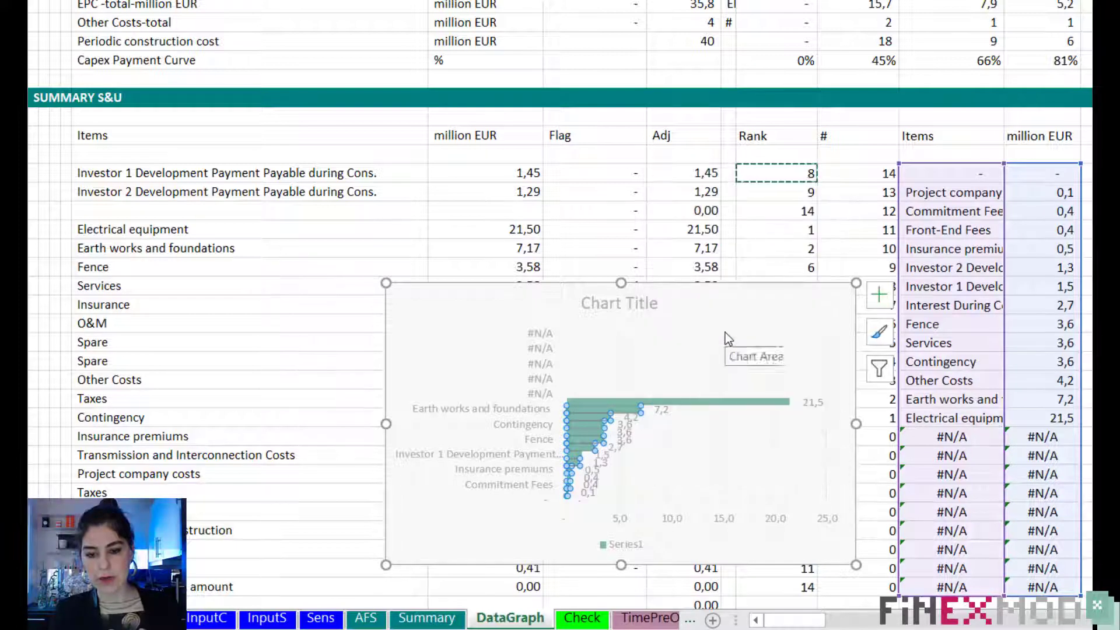
pyautogui.moveTo(621, 564); pyautogui.dragTo(621, 592)
pyautogui.moveTo(622, 261); pyautogui.dragTo(621, 248)
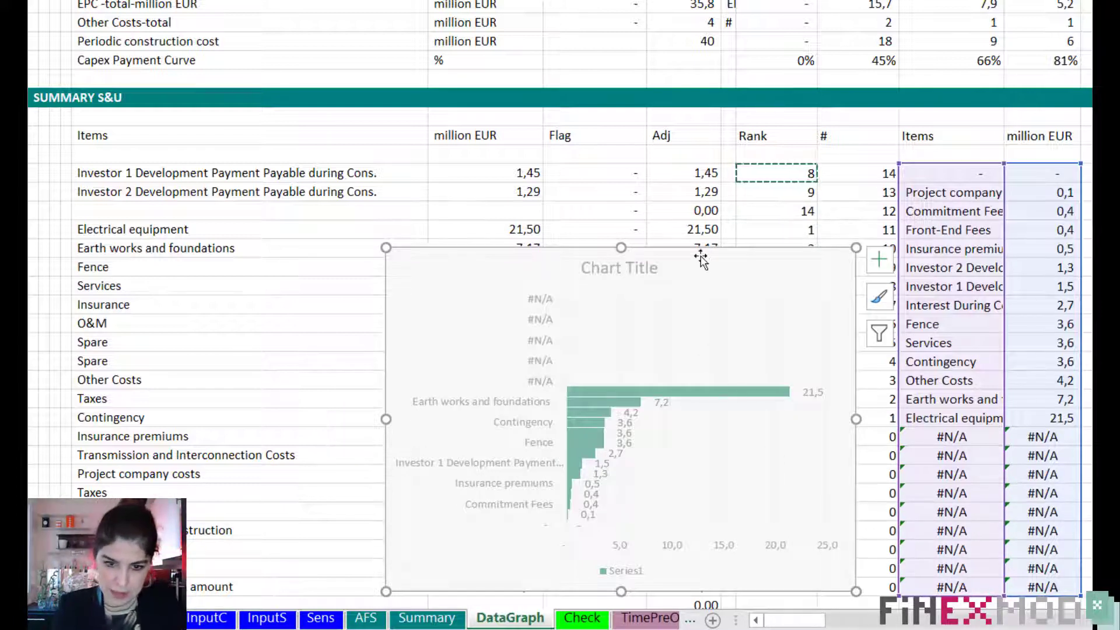
# - Link the chart title to the million EUR header cell and move the chart off the sorted table
pyautogui.click(648, 274)
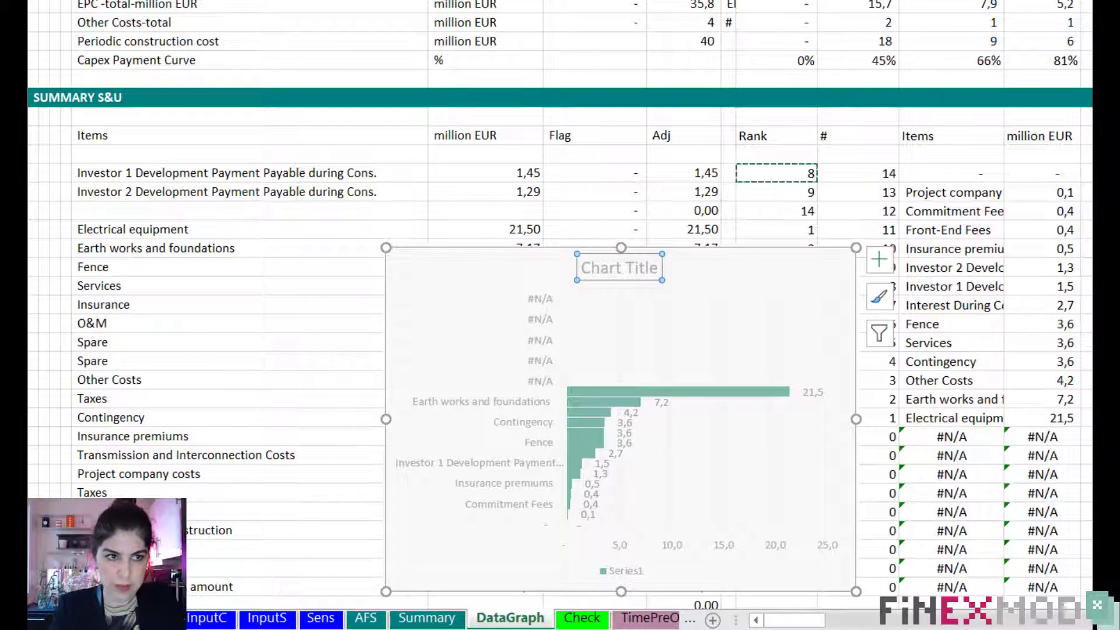
pyautogui.write('=')
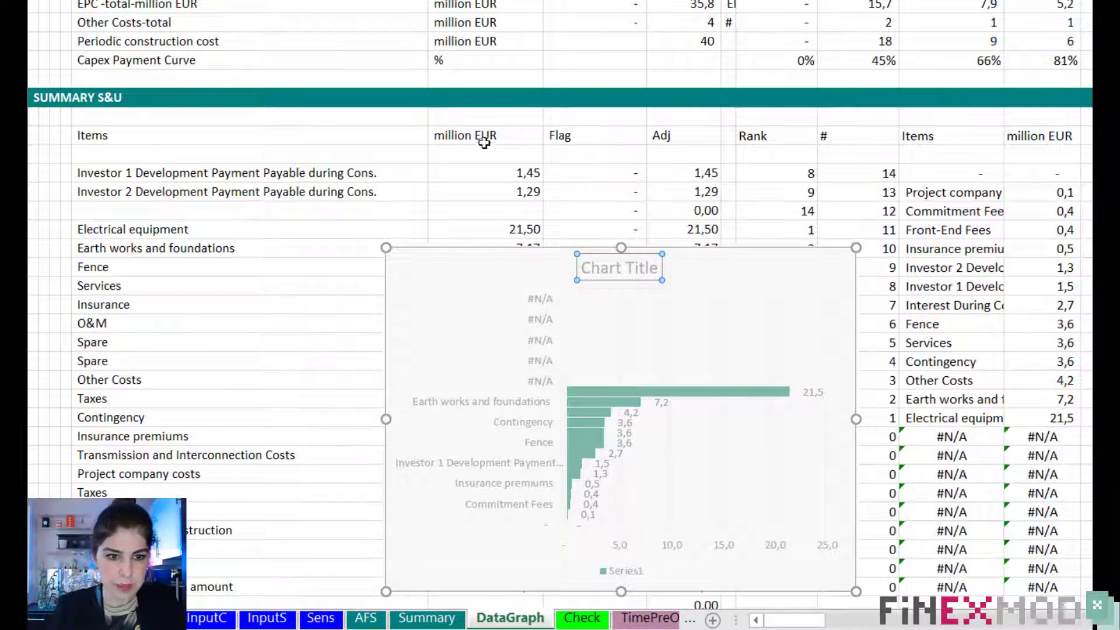
pyautogui.click(488, 136)
pyautogui.press('Return')
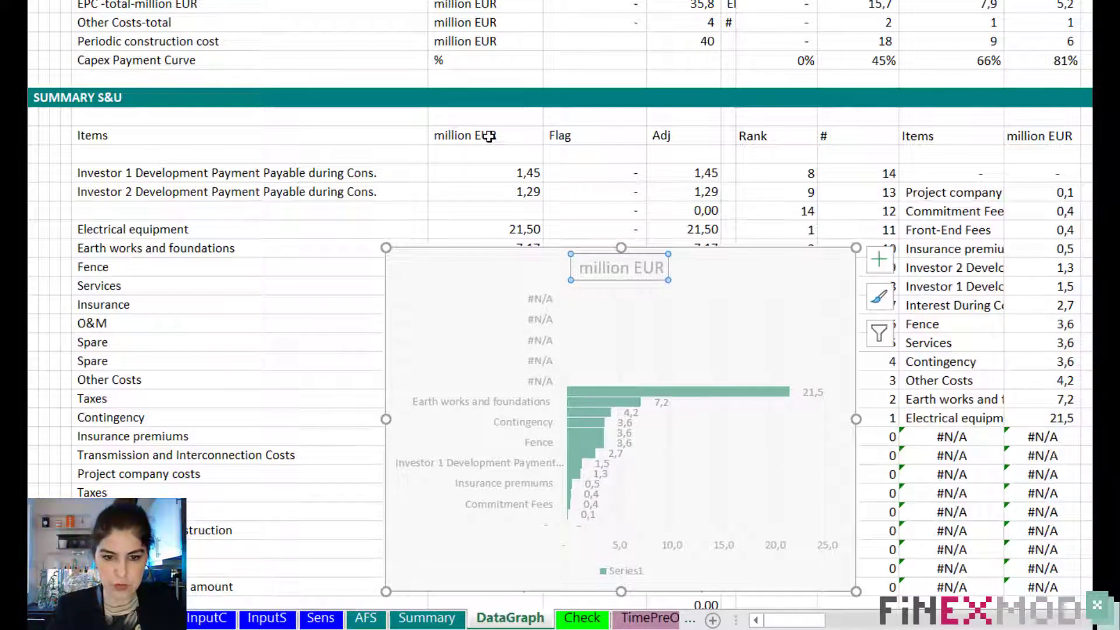
pyautogui.click(757, 282)
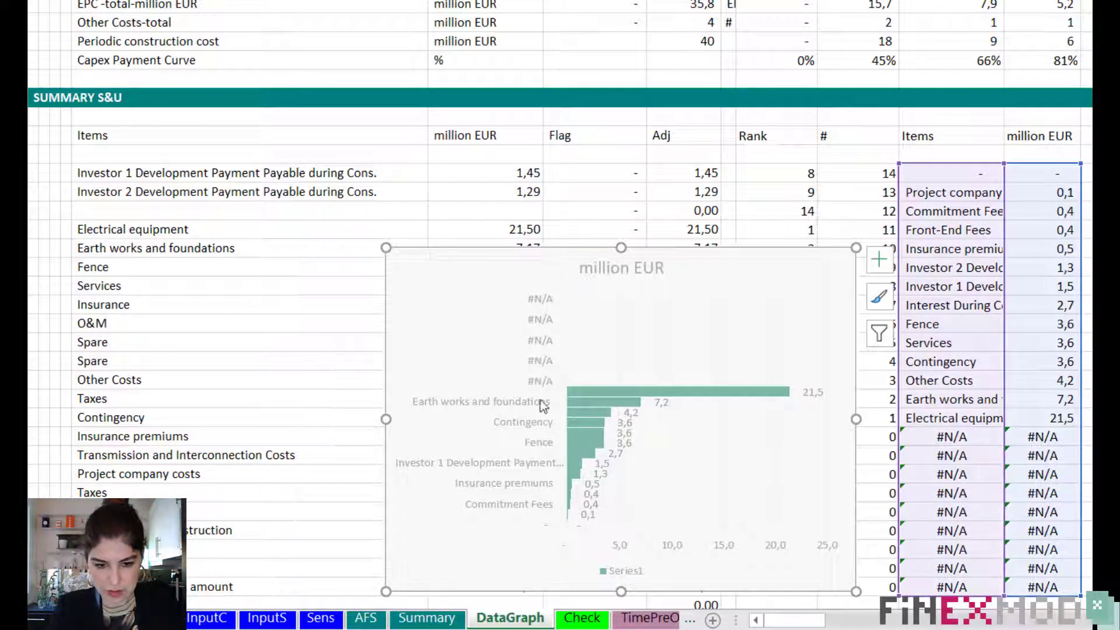
pyautogui.press('Escape')
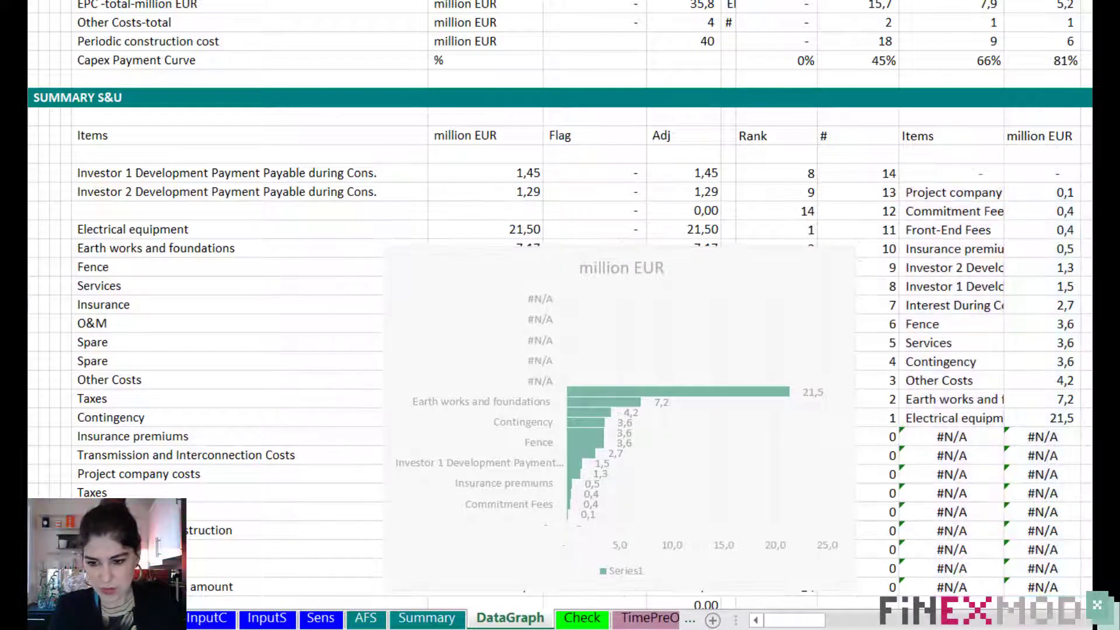
pyautogui.click(776, 255)
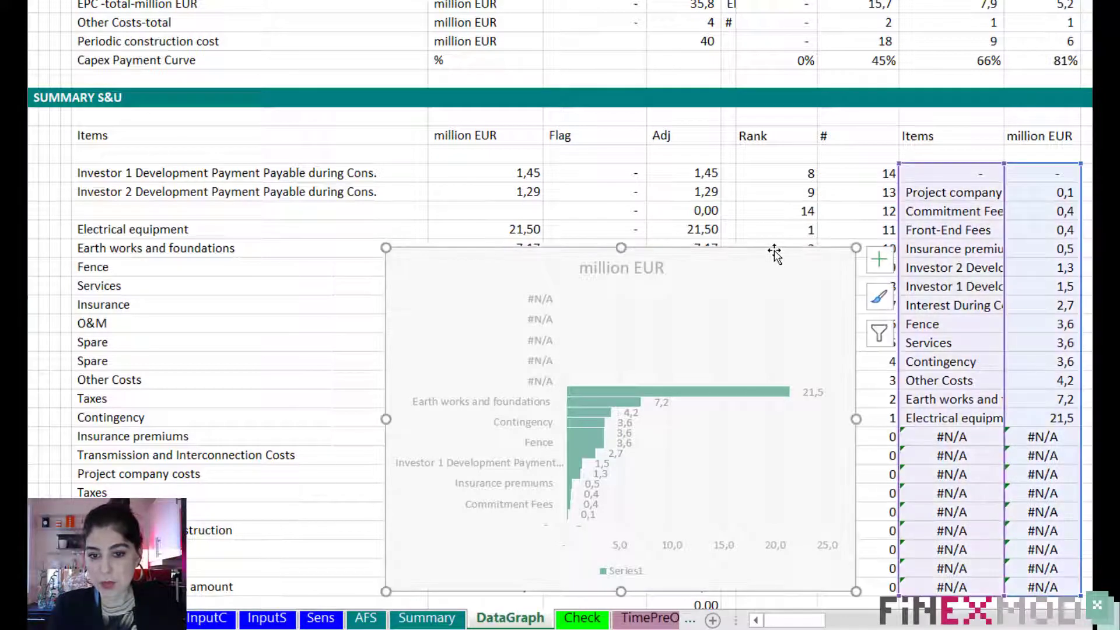
pyautogui.moveTo(709, 263); pyautogui.dragTo(625, 151)
pyautogui.moveTo(877, 139); pyautogui.dragTo(1045, 589)
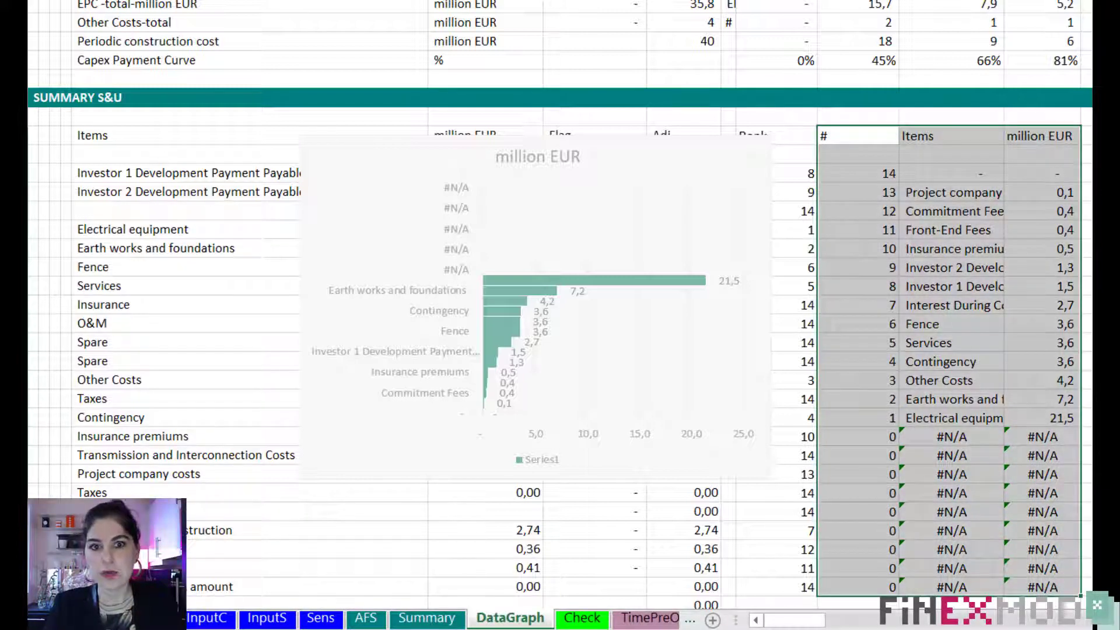
# - Filter the million EUR column to exclude -, #N/A and (Blanks)
pyautogui.hotkey('ctrl', 'shift', 'l')
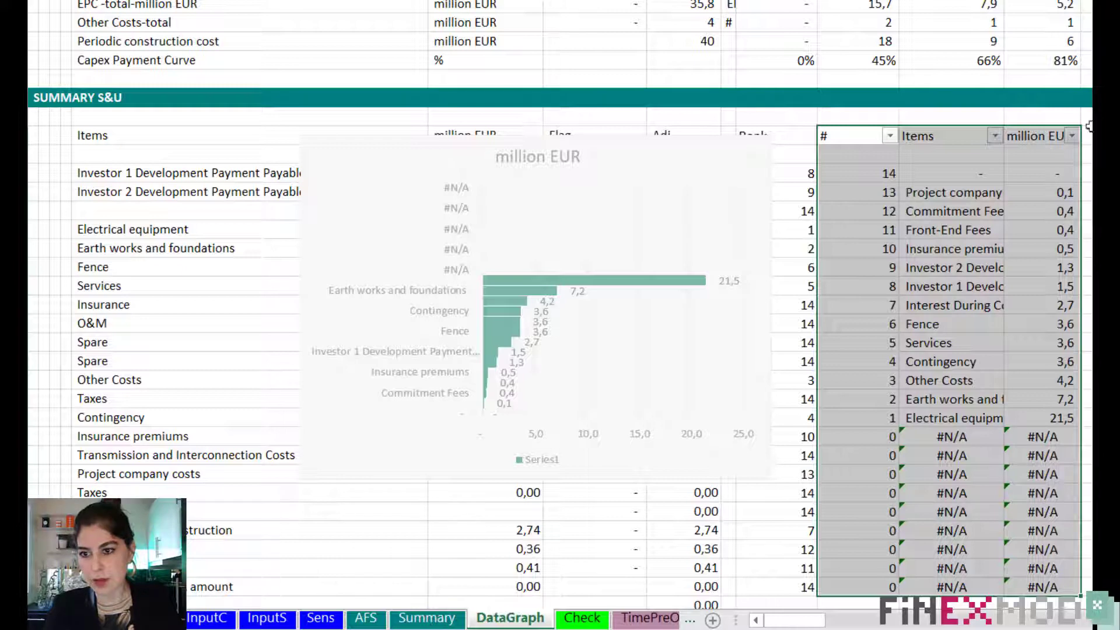
pyautogui.click(1072, 135)
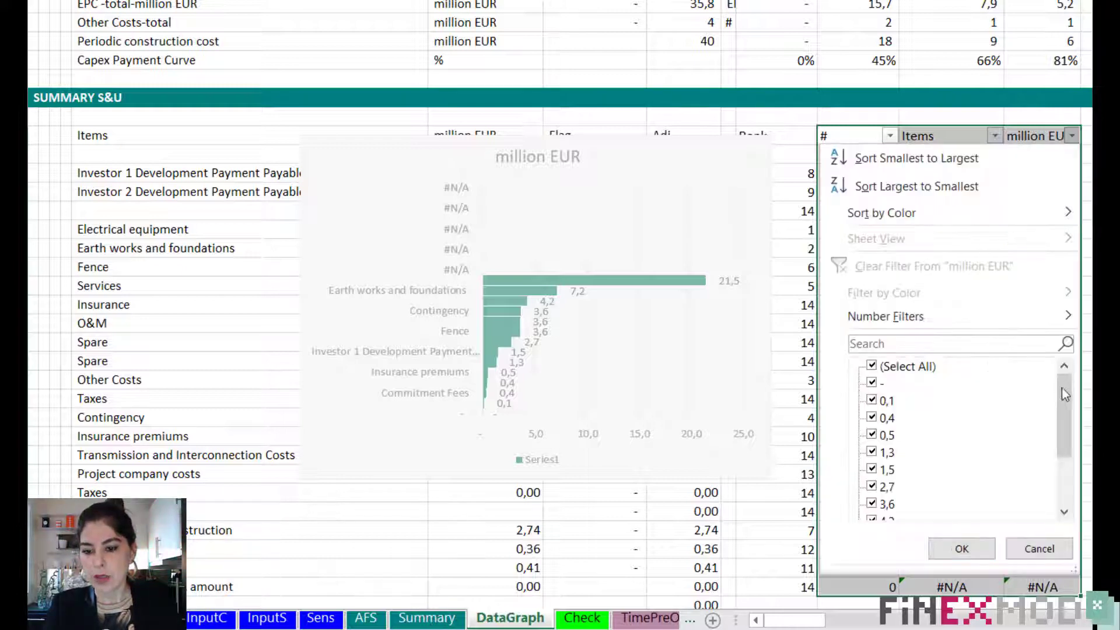
pyautogui.click(873, 384)
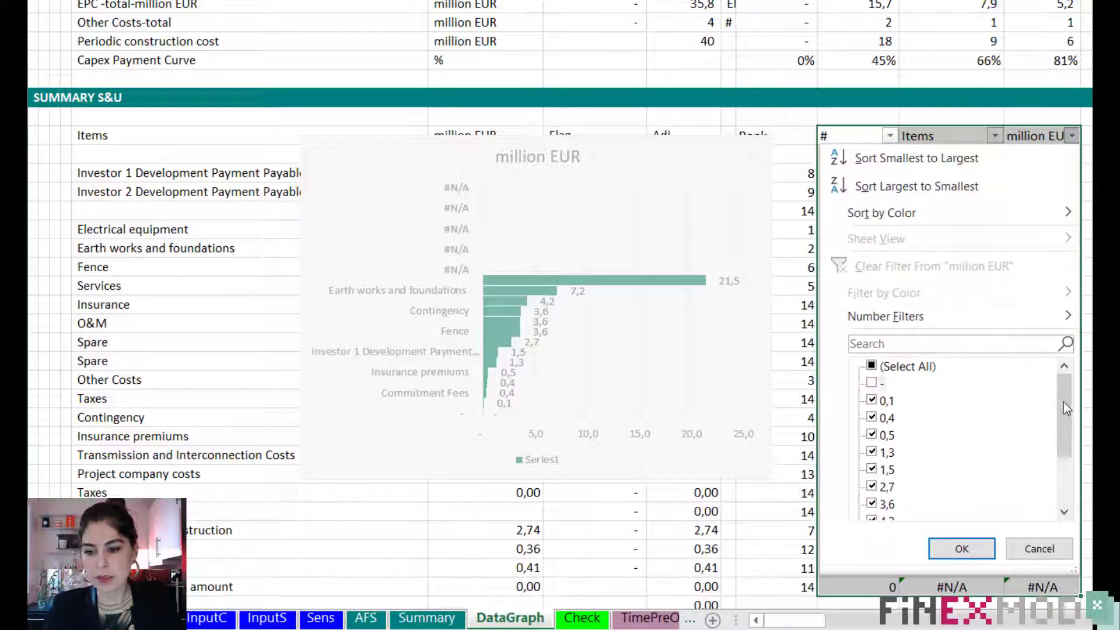
pyautogui.moveTo(1063, 407); pyautogui.dragTo(1064, 455)
pyautogui.click(872, 486)
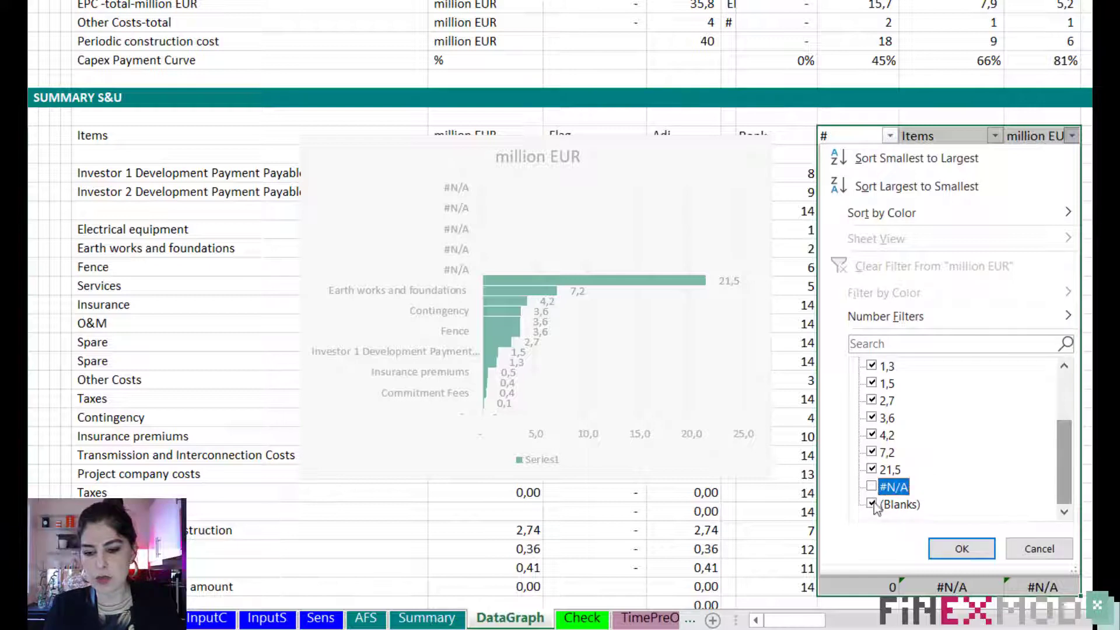
pyautogui.click(872, 504)
pyautogui.click(969, 548)
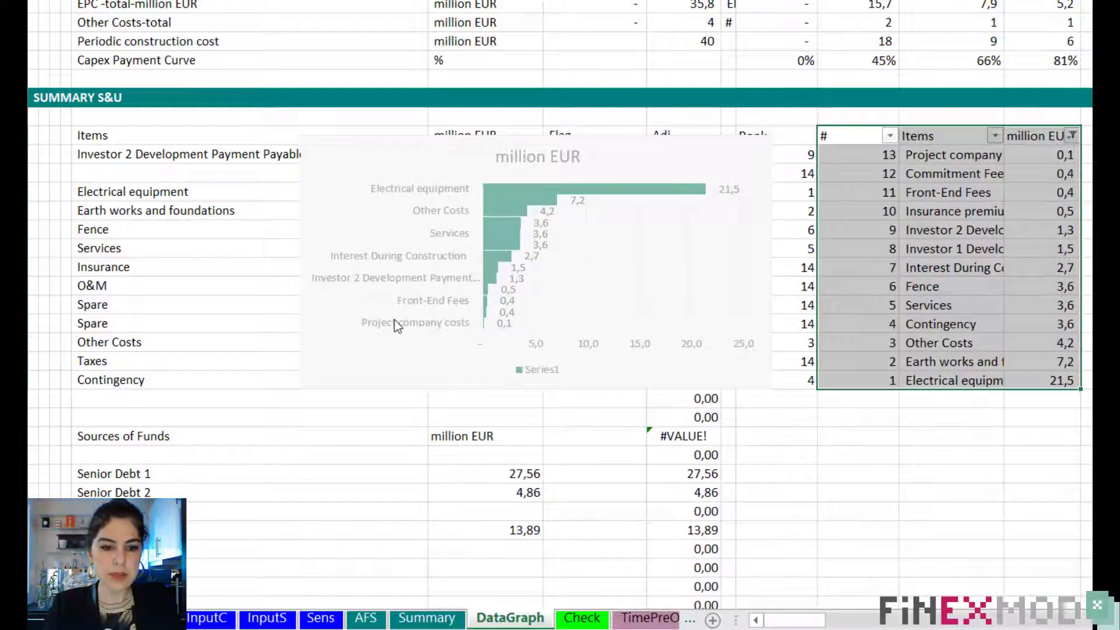
# - Check the bar series options and select the filtered chart for copying
pyautogui.click(396, 325)
pyautogui.rightClick(517, 209)
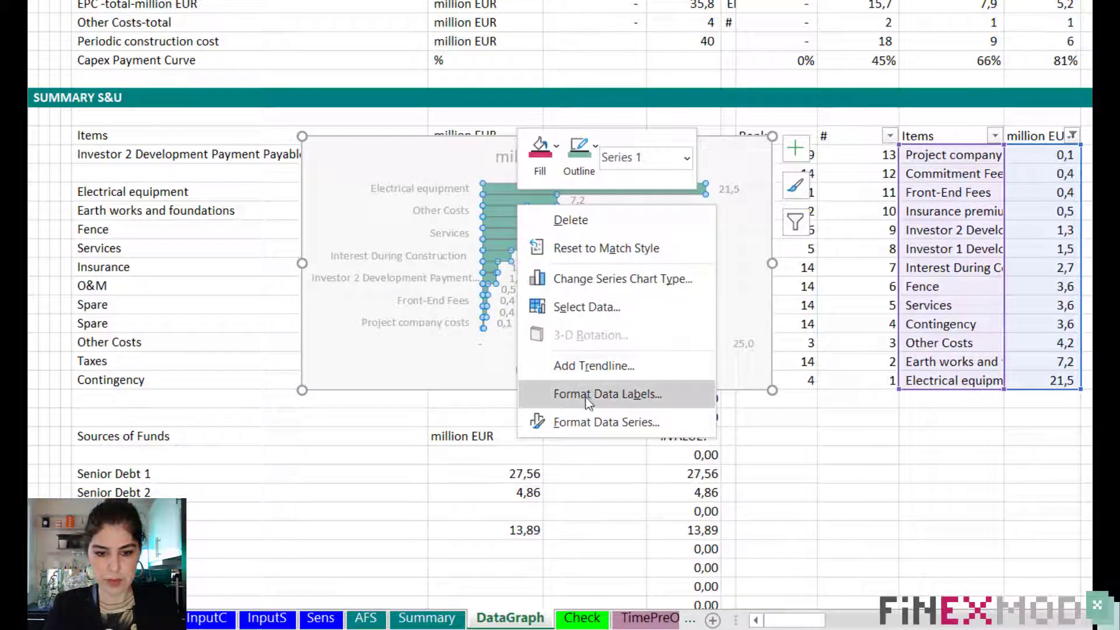
pyautogui.click(589, 421)
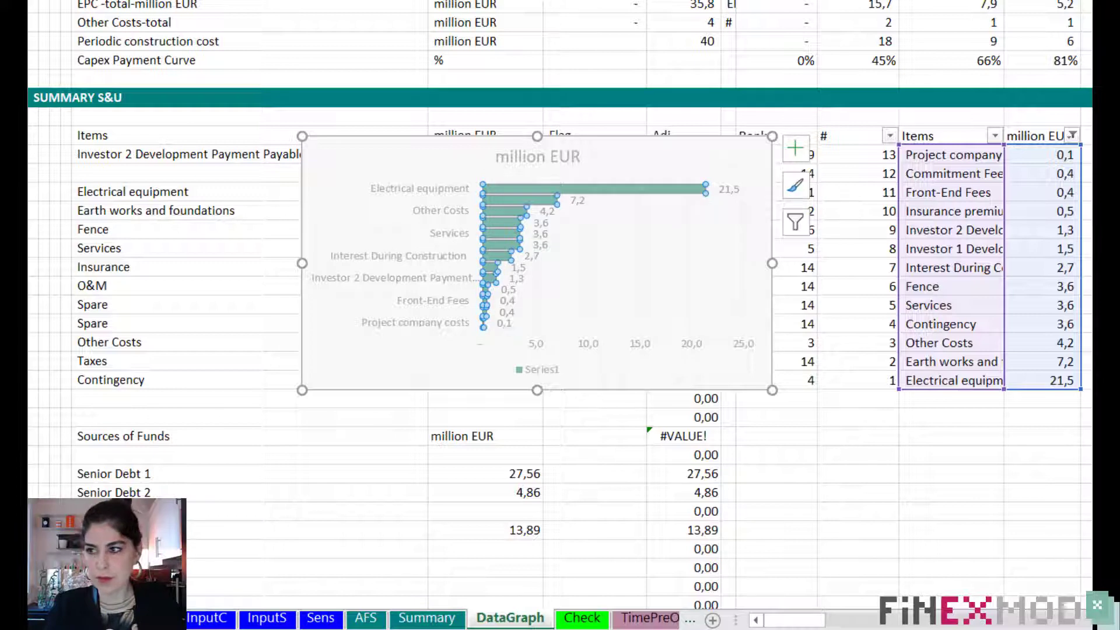
pyautogui.press('Escape')
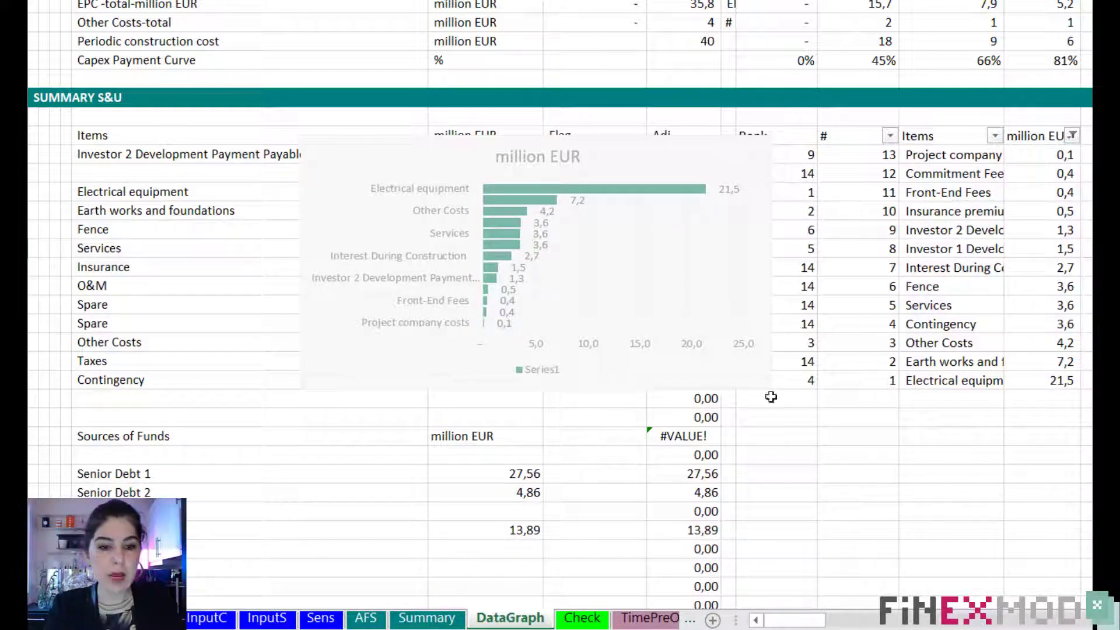
pyautogui.click(640, 148)
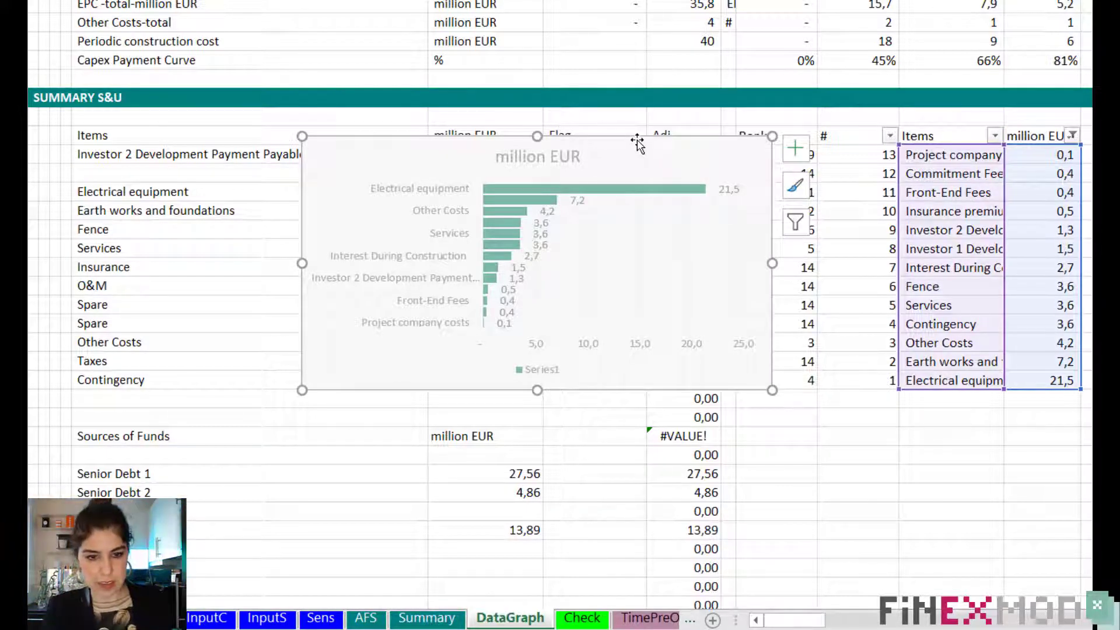
# - Paste the bar chart on the Summary sheet beside the Uses of Funds pie and enlarge it
pyautogui.click(428, 617)
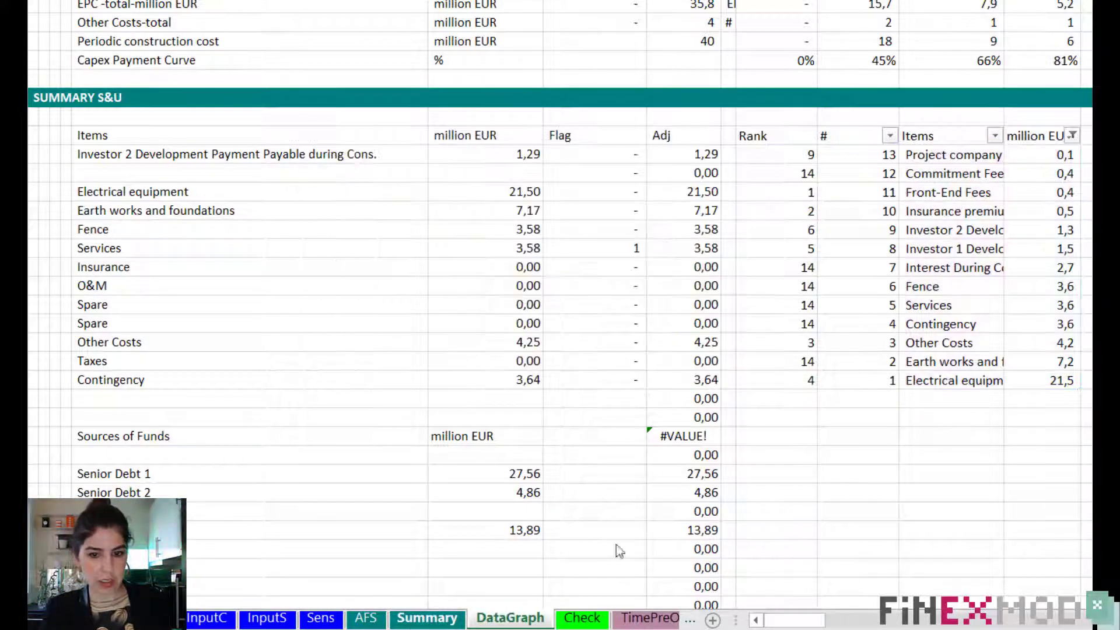
pyautogui.click(995, 137)
pyautogui.hotkey('ctrl', 'v')
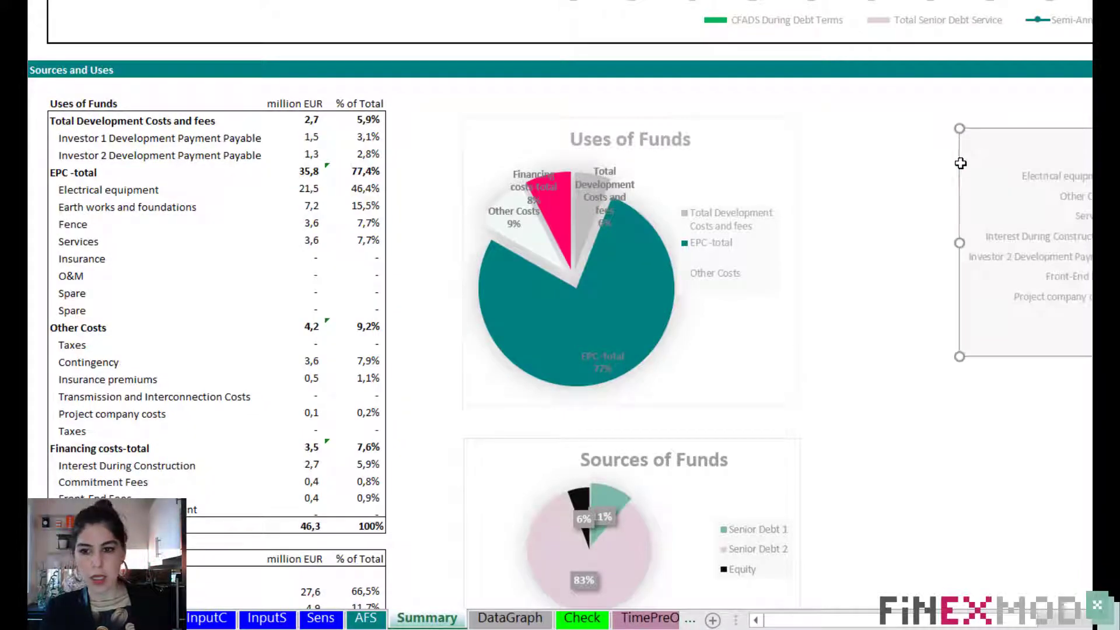
pyautogui.moveTo(1016, 130); pyautogui.dragTo(870, 119)
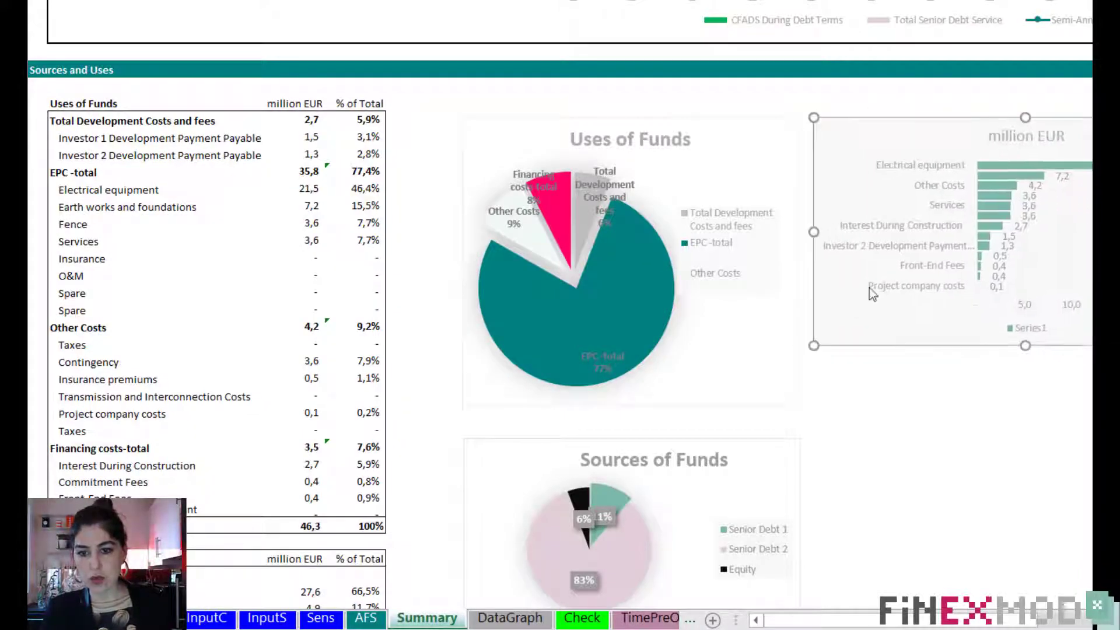
pyautogui.moveTo(813, 348); pyautogui.dragTo(811, 405)
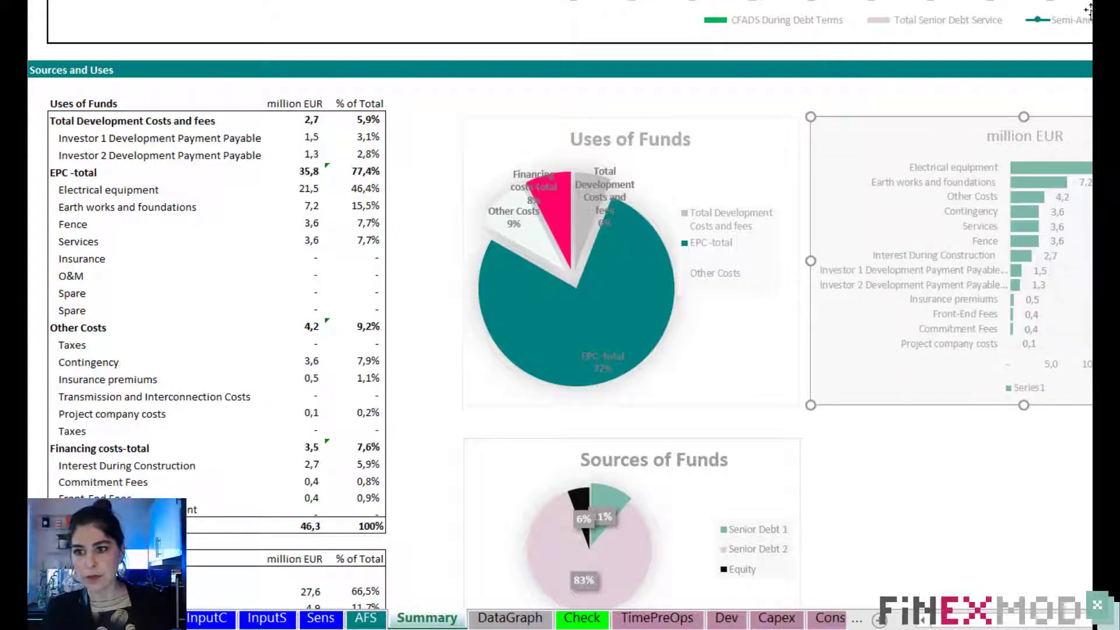
pyautogui.moveTo(1012, 620); pyautogui.dragTo(1073, 625)
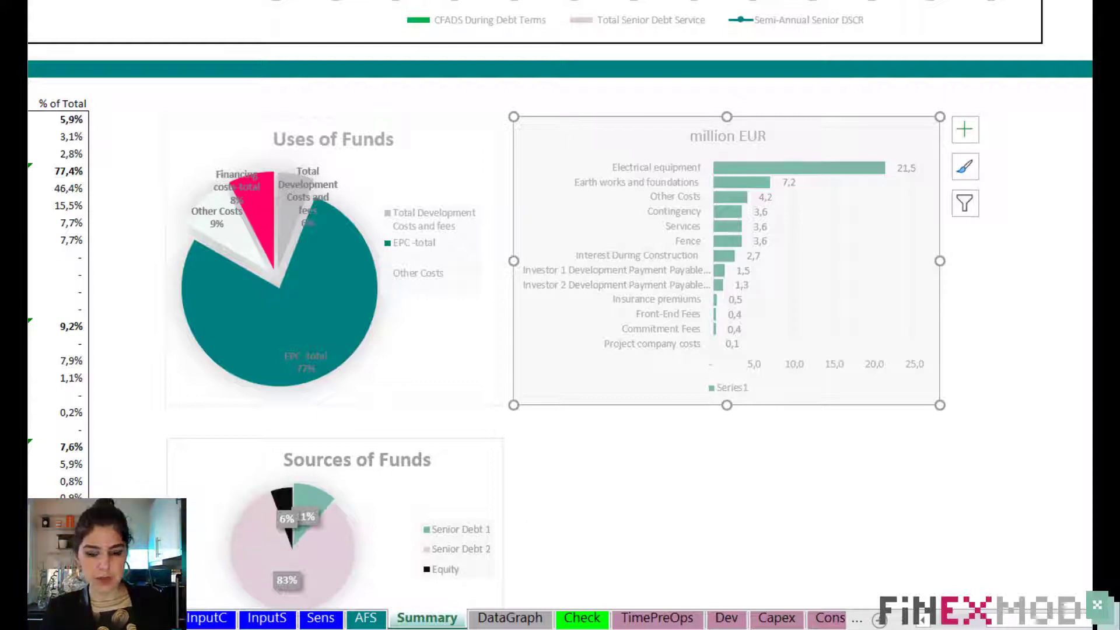
# - Mark the two empty Spare rows, select the bar chart, and switch to InputC
pyautogui.hscroll(-3, 99, 269)
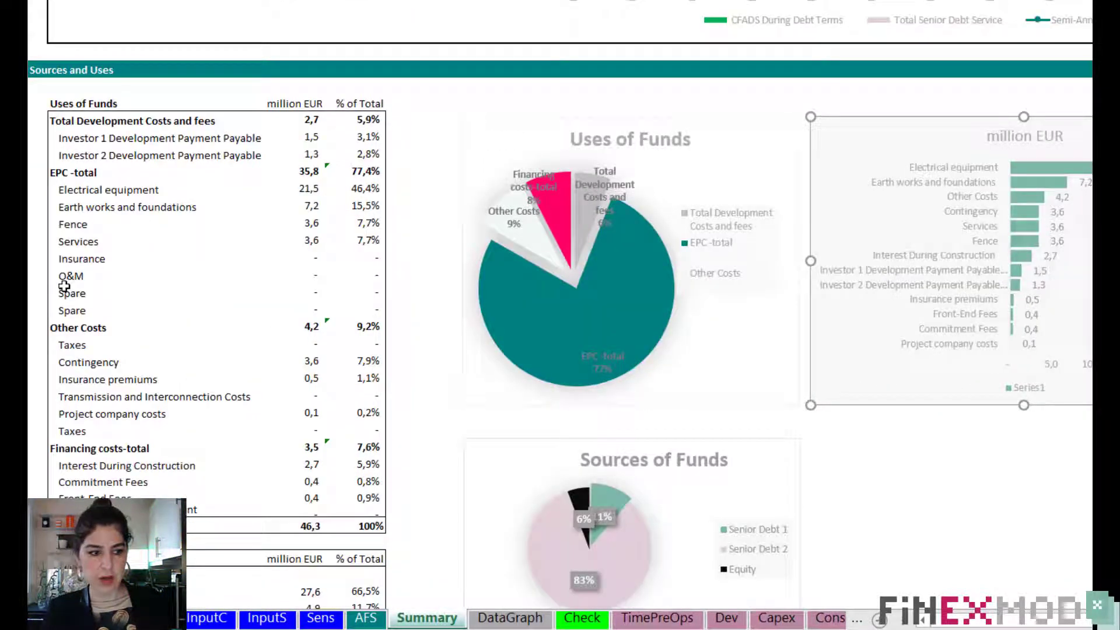
pyautogui.moveTo(64, 286); pyautogui.dragTo(376, 311)
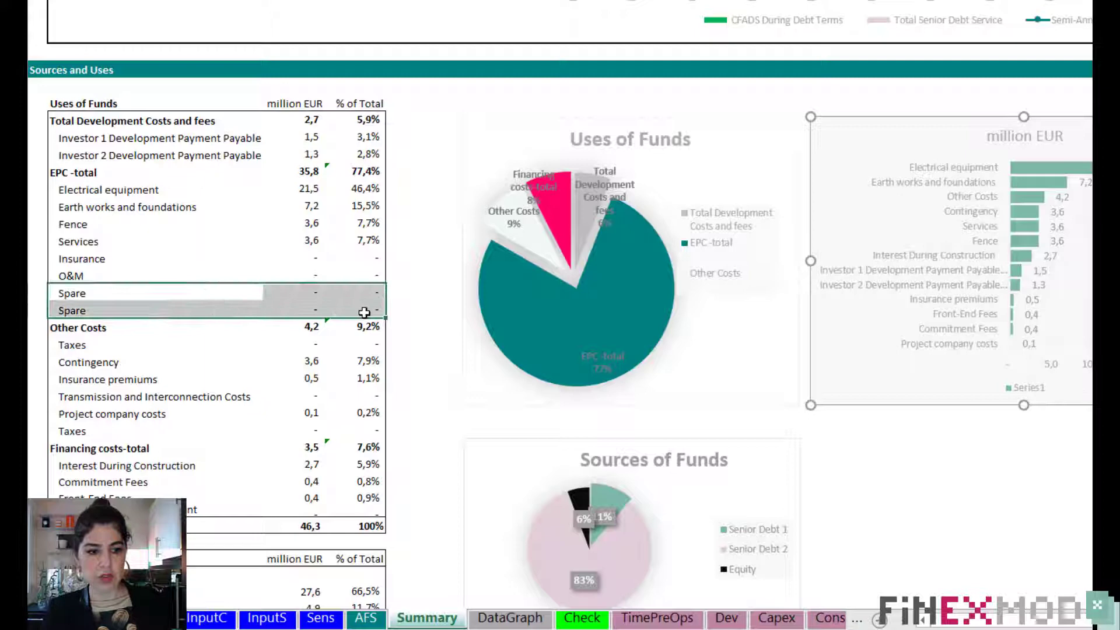
pyautogui.click(890, 128)
pyautogui.hotkey('ctrl', 'pageup')
pyautogui.hotkey('ctrl', 'pageup')
pyautogui.hotkey('ctrl', 'pageup')
pyautogui.hotkey('ctrl', 'pageup')
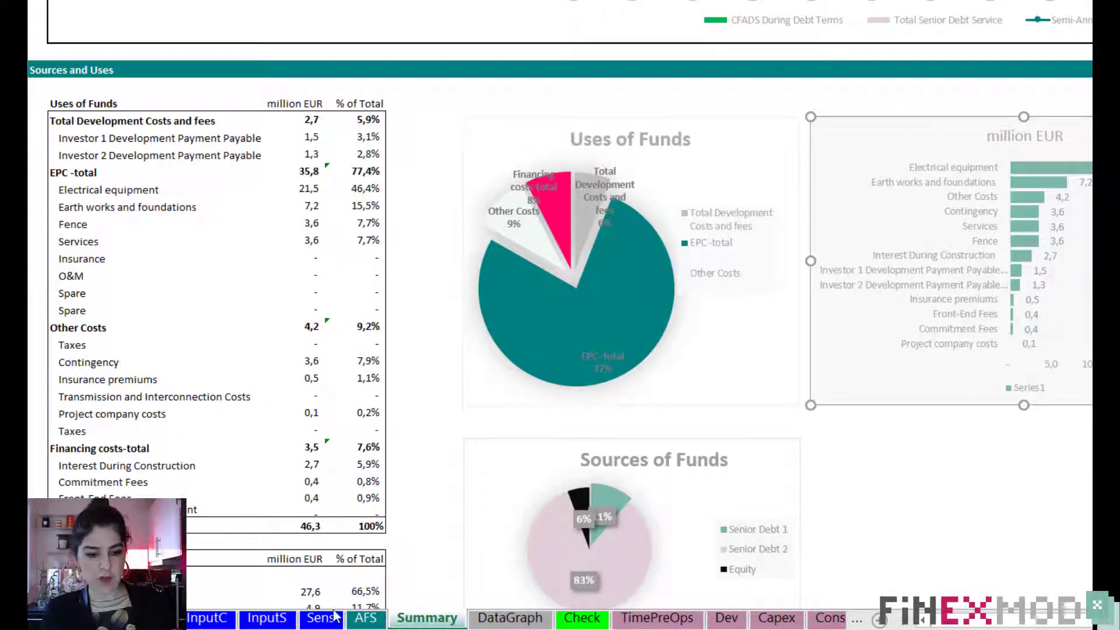
# - Paste a copy of the million EUR chart just below the EPC inputs
pyautogui.scroll(1, 756, 372)
pyautogui.scroll(20, 757, 372)
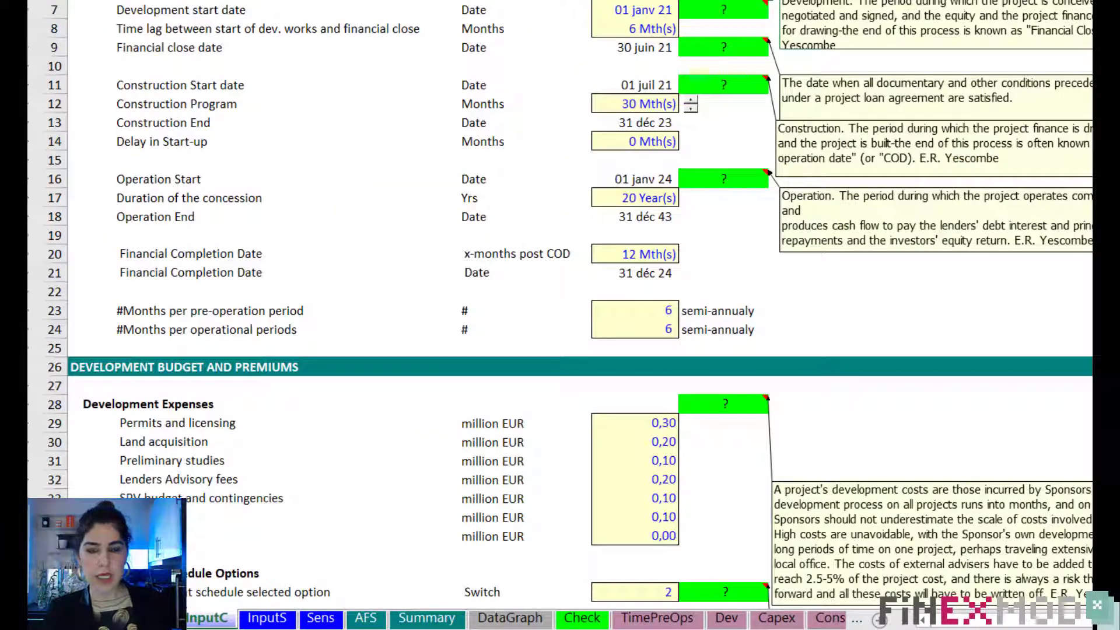
pyautogui.scroll(-16, 757, 372)
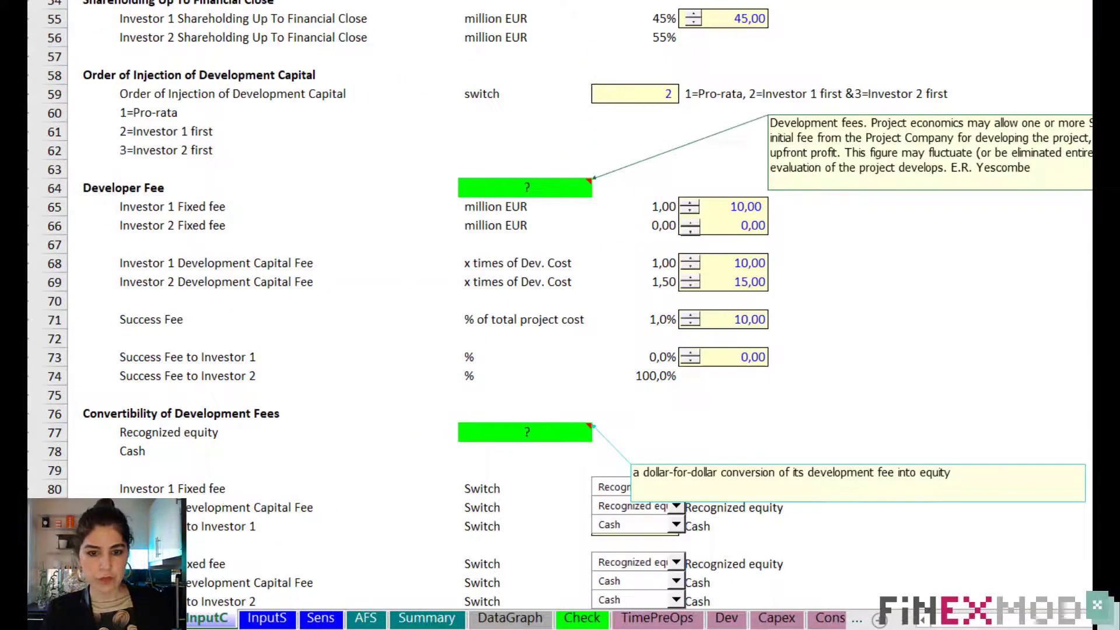
pyautogui.scroll(3, 757, 372)
pyautogui.scroll(-11, 765, 221)
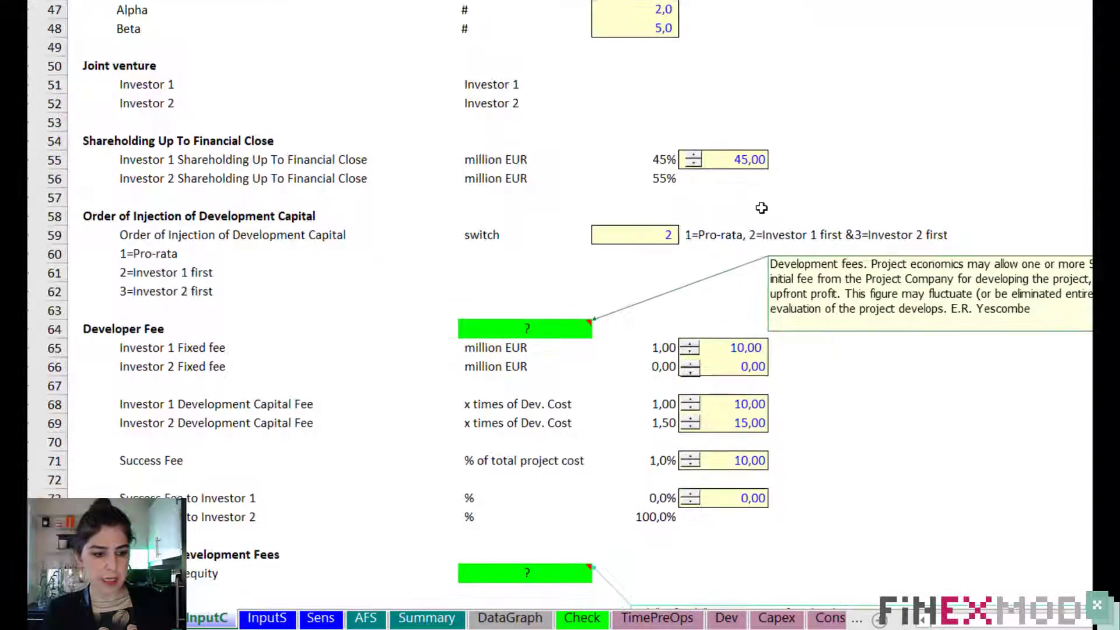
pyautogui.hotkey('ctrl', 'v')
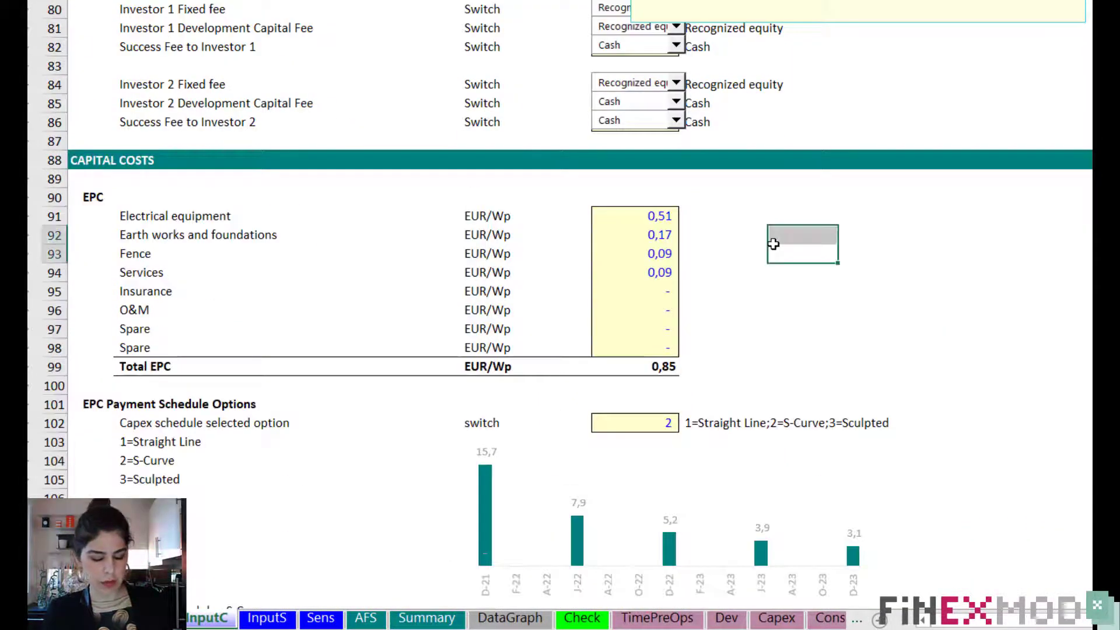
pyautogui.moveTo(774, 244); pyautogui.dragTo(181, 365)
# - Set Insurance to 0,05 and O&M to 0,02 EUR/Wp, then return to Summary
pyautogui.scroll(-1, 264, 274)
pyautogui.scroll(-2, 265, 275)
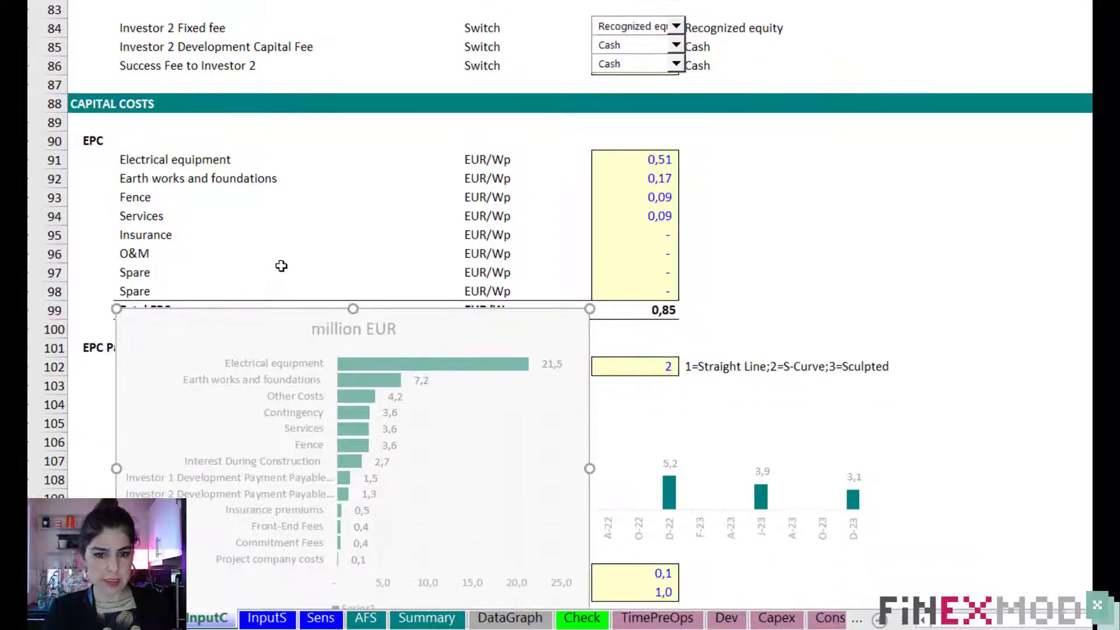
pyautogui.click(149, 165)
pyautogui.click(150, 180)
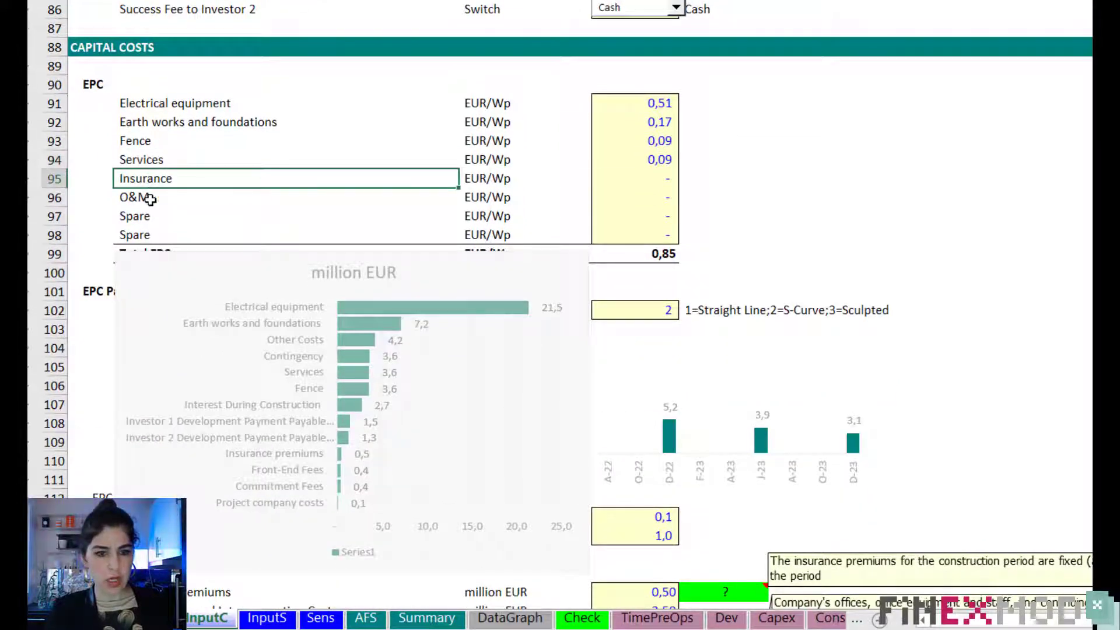
pyautogui.click(149, 198)
pyautogui.click(141, 181)
pyautogui.click(142, 198)
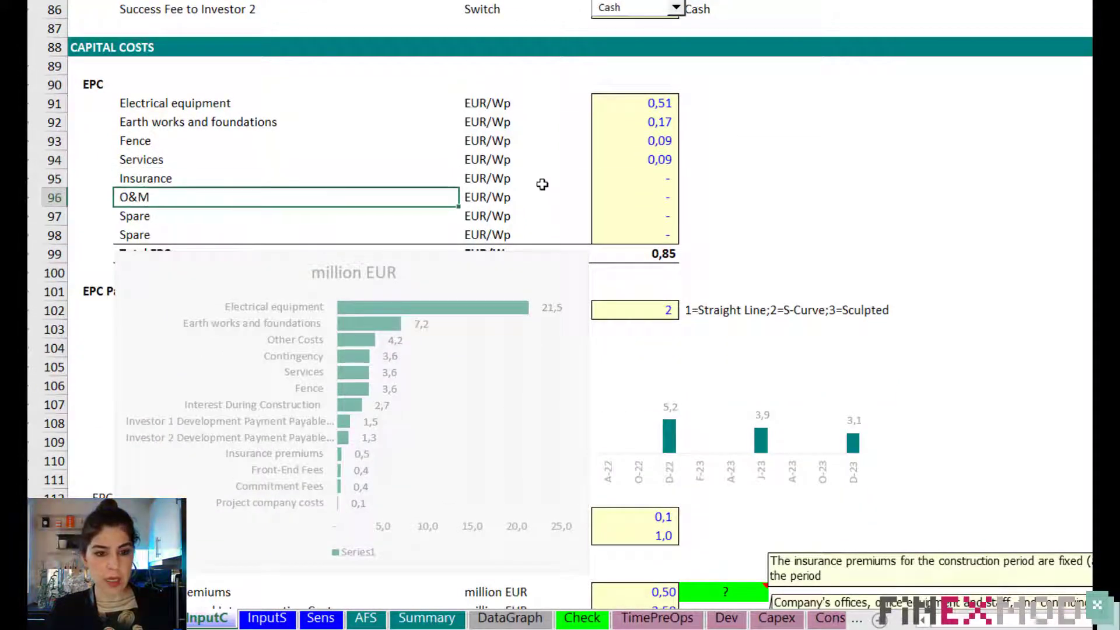
pyautogui.click(449, 181)
pyautogui.click(645, 179)
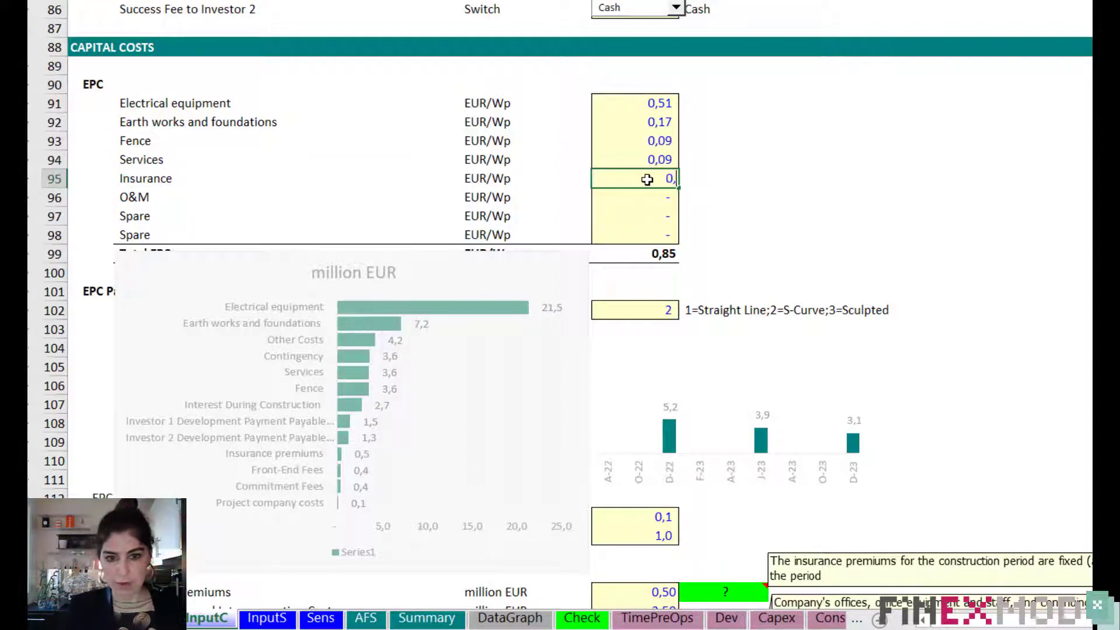
pyautogui.write('0,05')
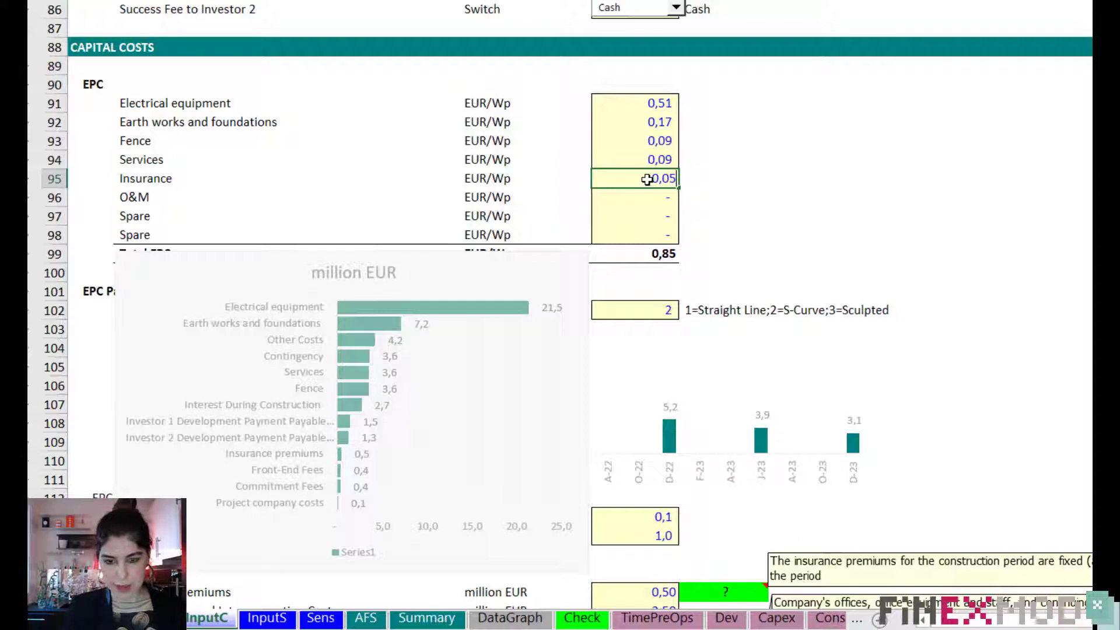
pyautogui.press('Return')
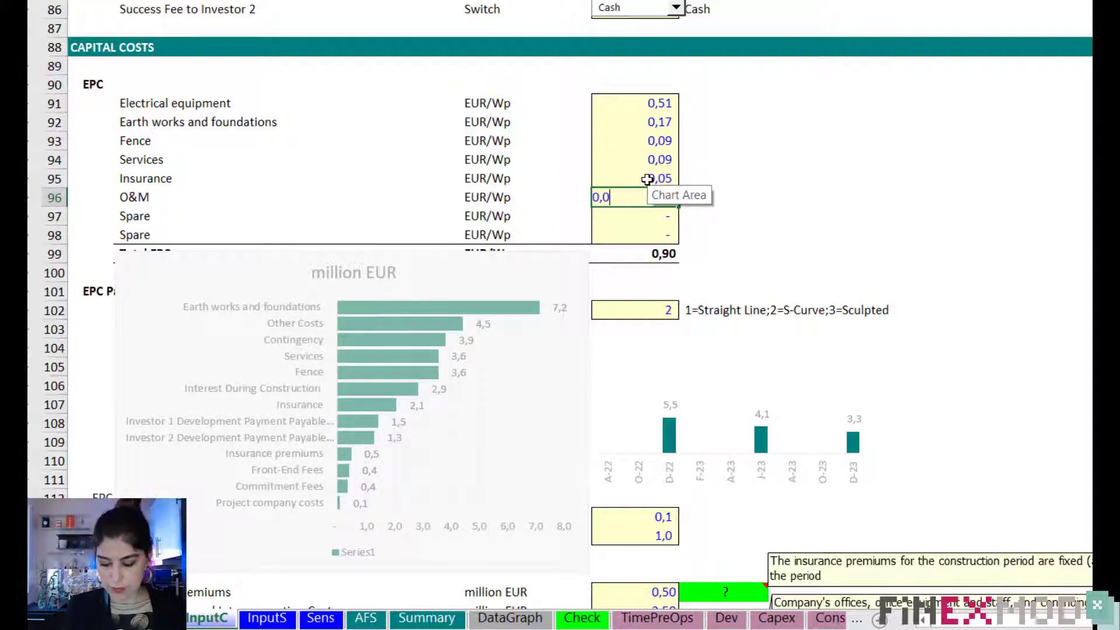
pyautogui.write('0,02')
pyautogui.hotkey('ctrl', 'Return')
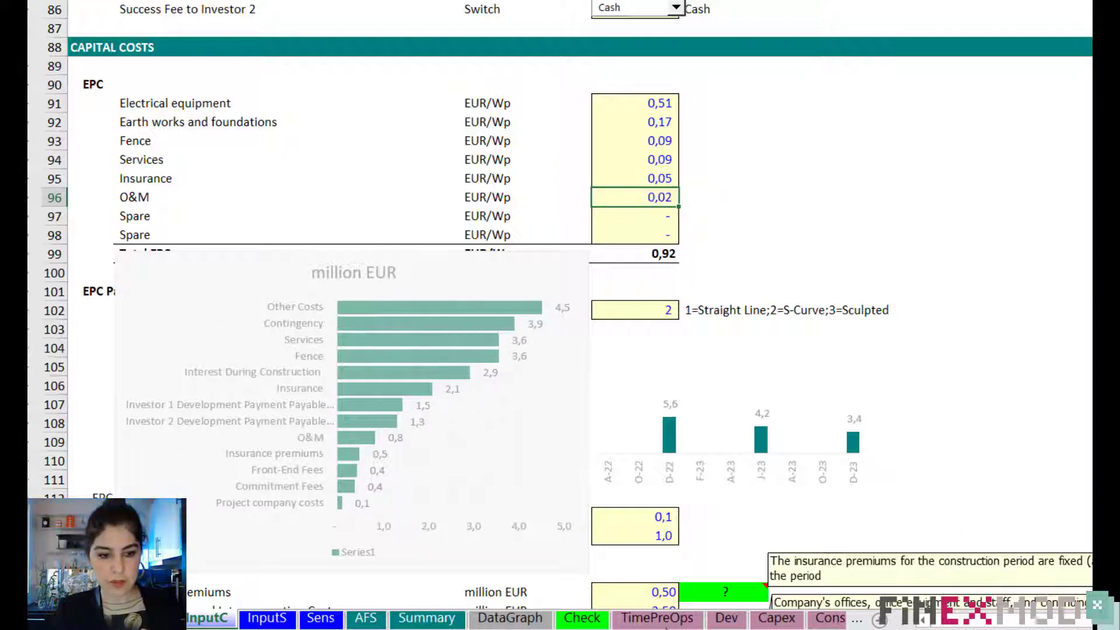
pyautogui.click(452, 618)
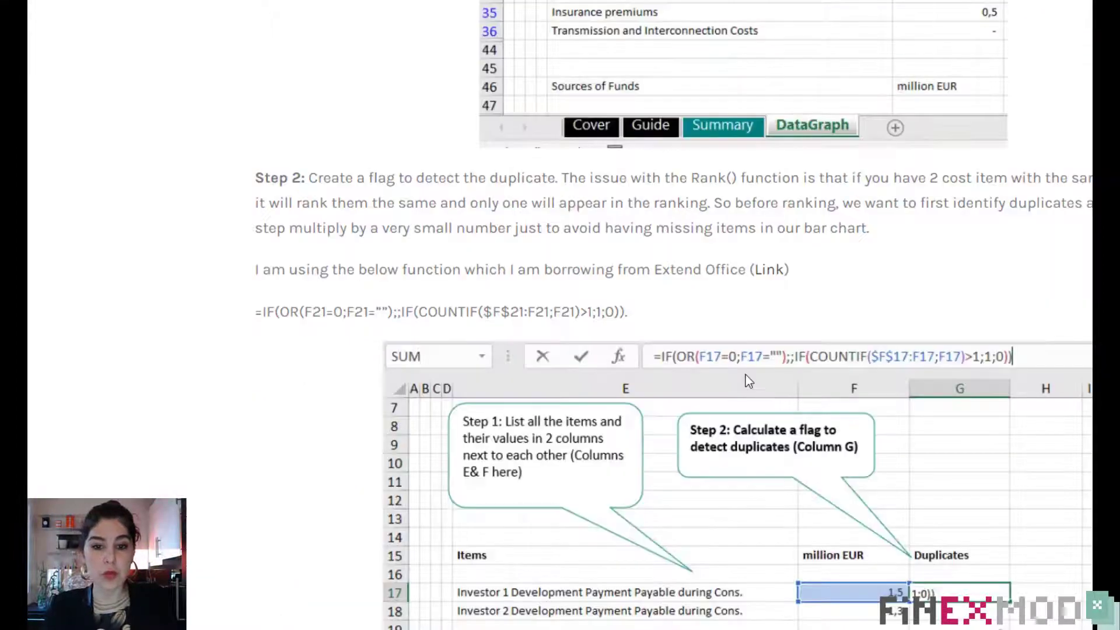
pyautogui.scroll(20, 749, 379)
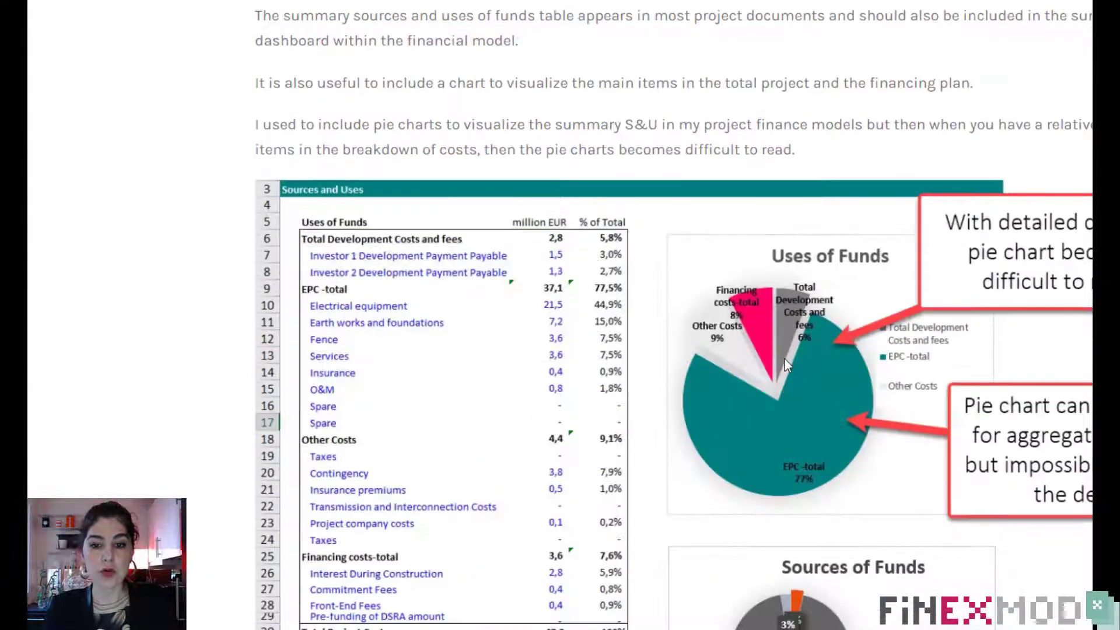
pyautogui.scroll(-20, 815, 376)
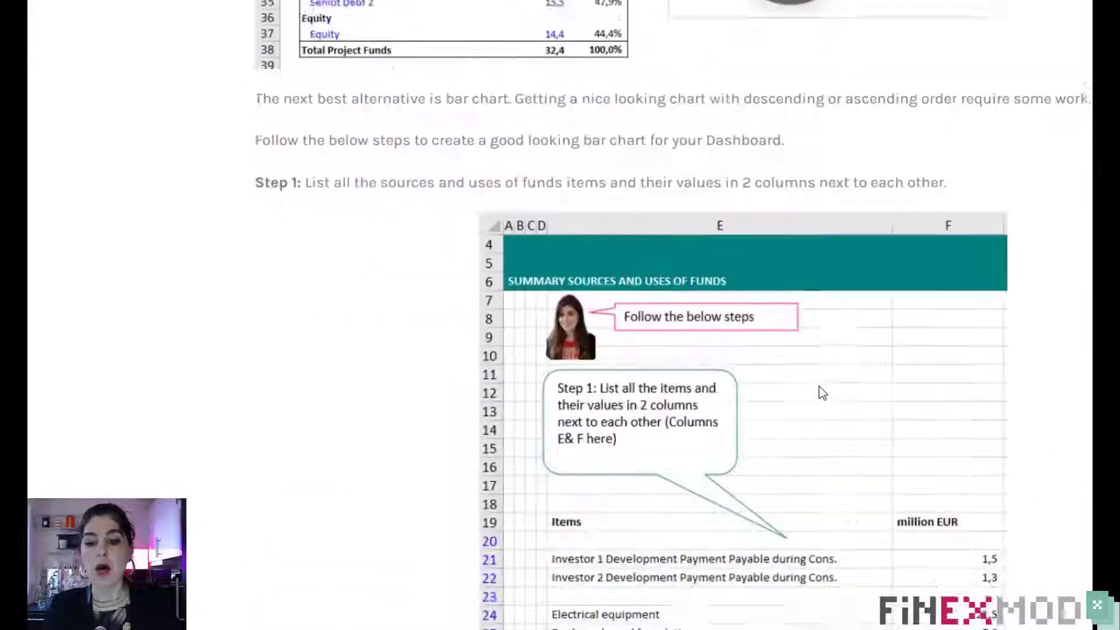
pyautogui.scroll(-12, 819, 390)
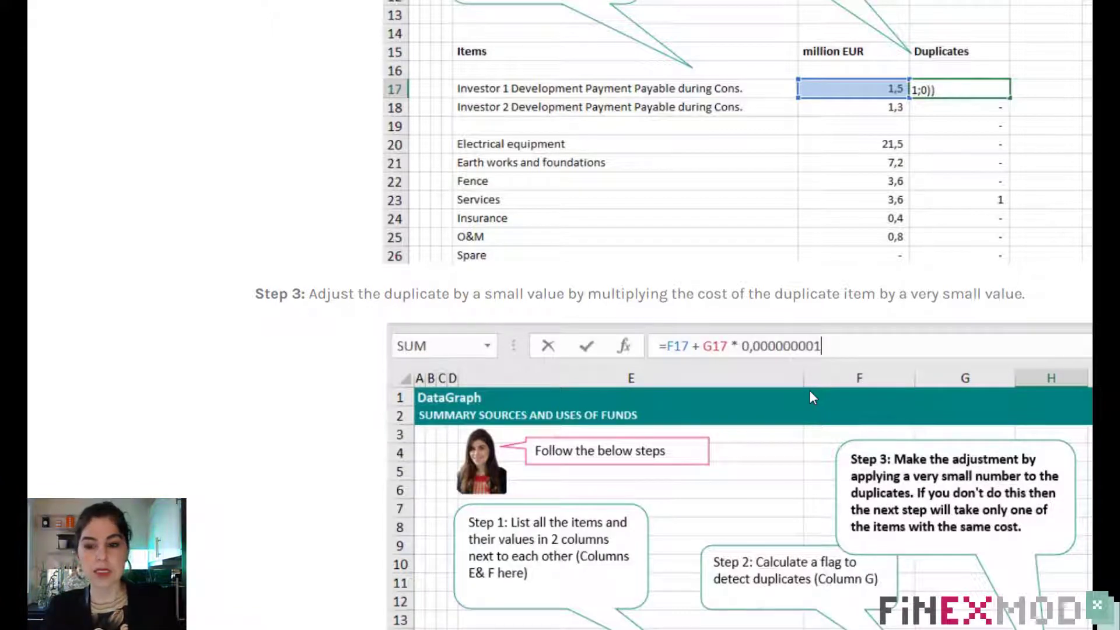
pyautogui.scroll(-3, 810, 390)
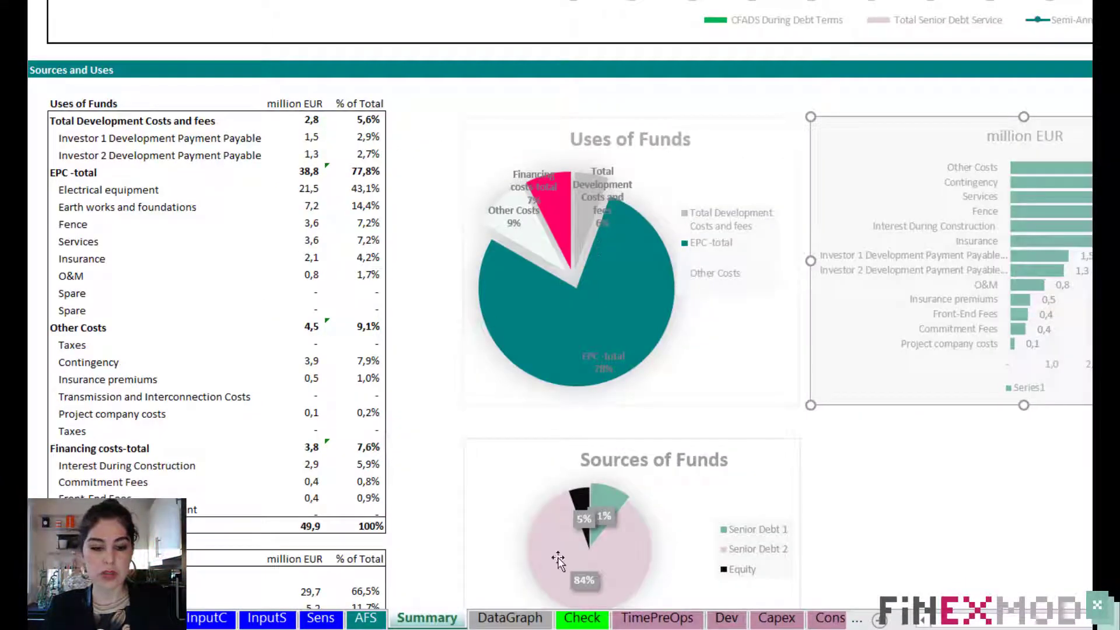
# - Switch to the DataGraph sheet holding the sources and uses data and bar chart
pyautogui.click(510, 618)
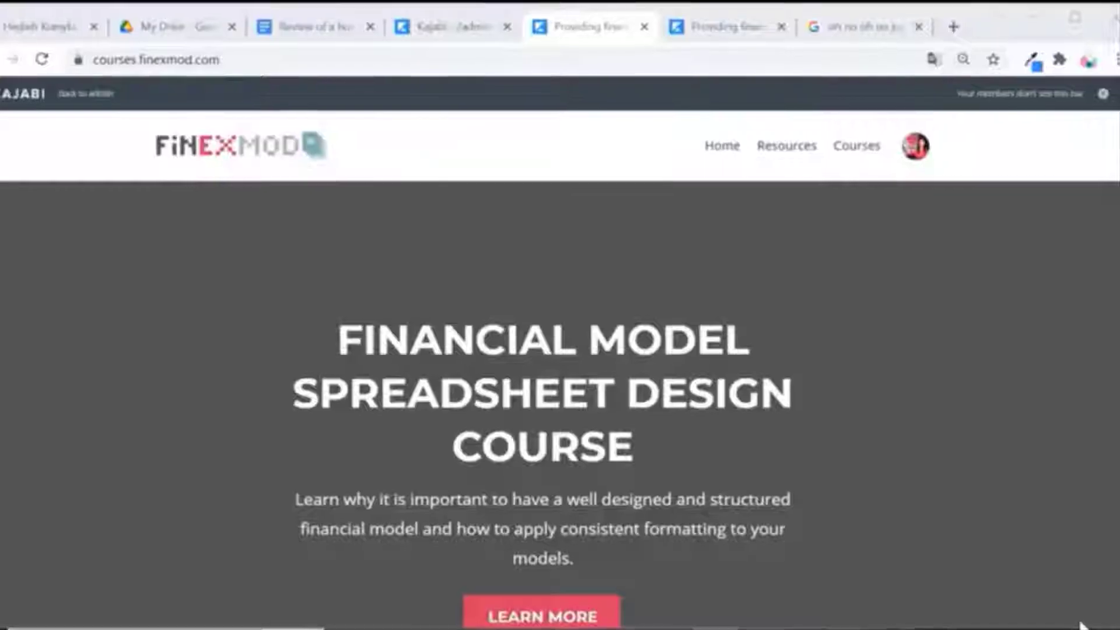
# - Open courses.finexmod.com/spreadsheet-design-course and scroll through the modules to the instructor bio
pyautogui.click(286, 44)
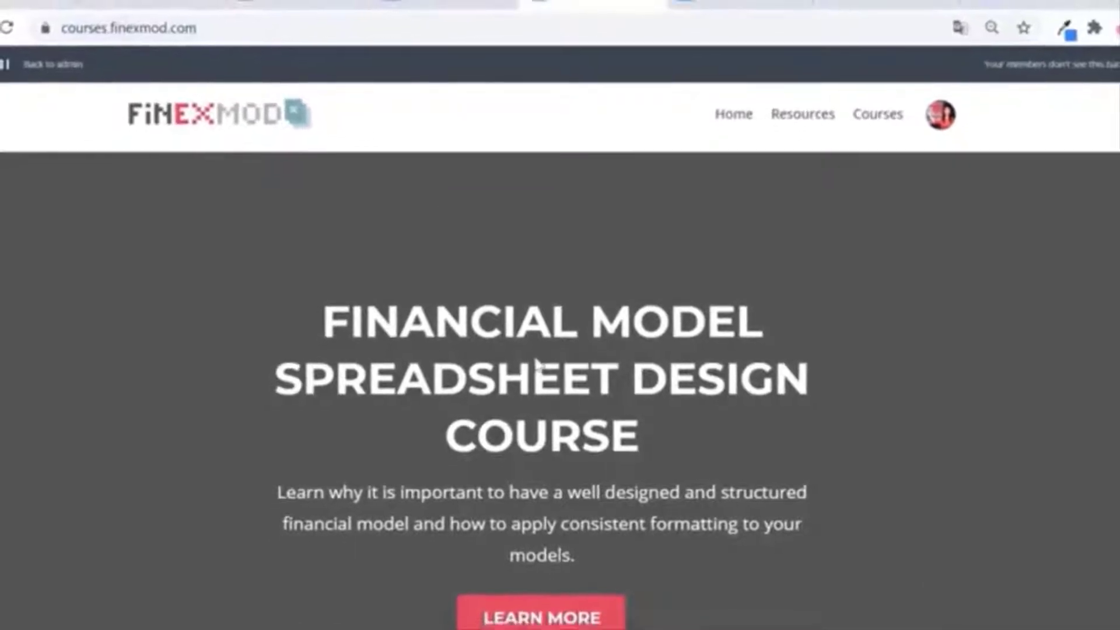
pyautogui.scroll(-3, 591, 451)
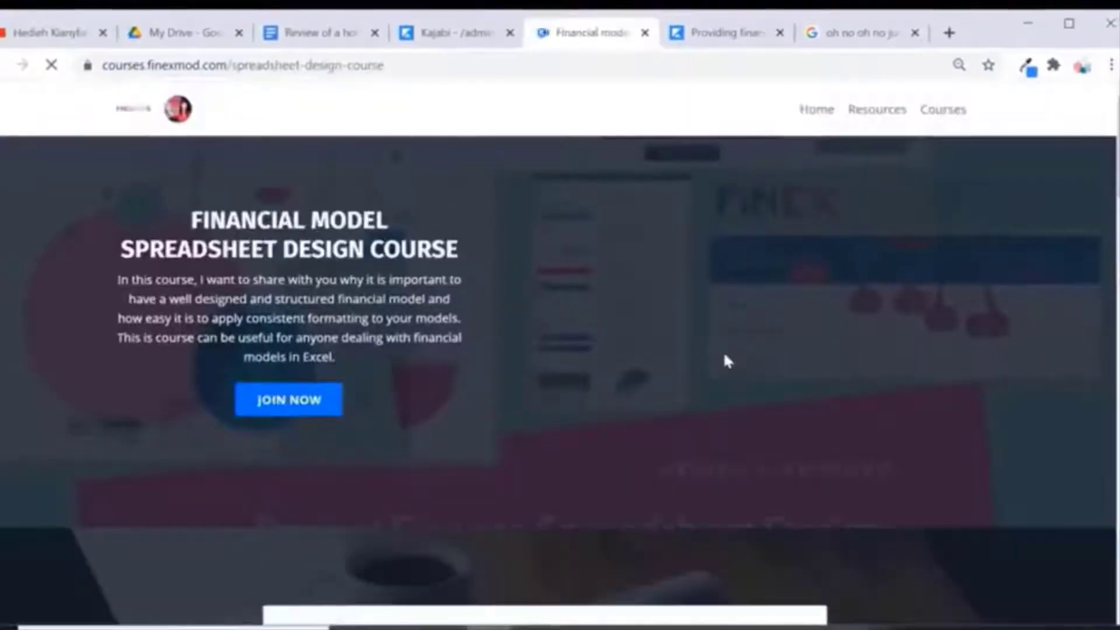
pyautogui.scroll(-4, 723, 350)
pyautogui.scroll(-10, 722, 361)
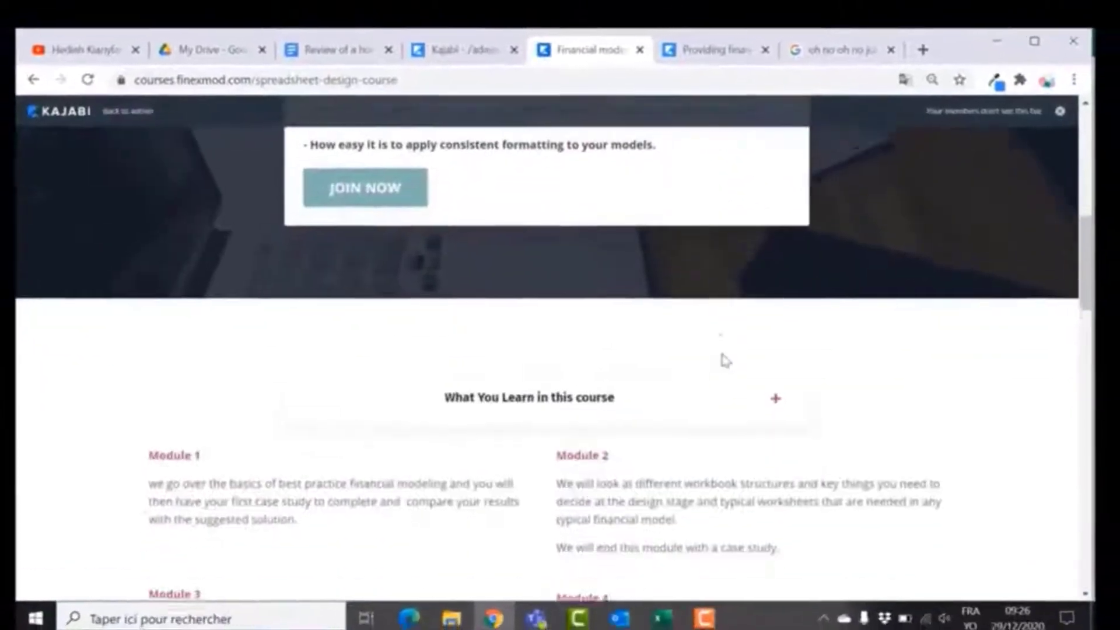
pyautogui.scroll(-10, 717, 362)
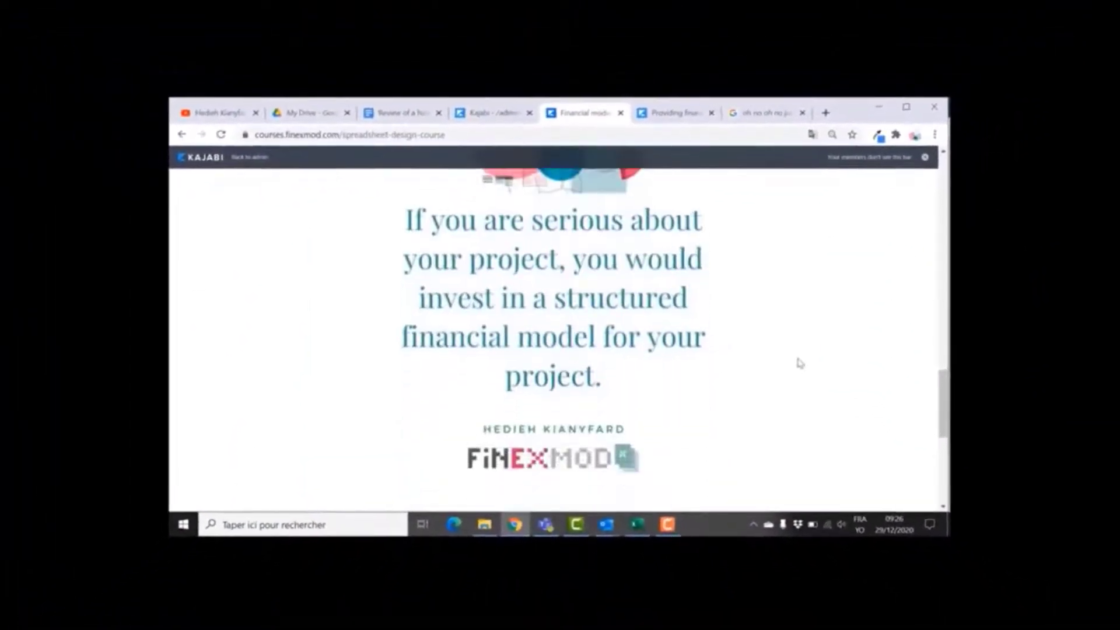
pyautogui.scroll(-6, 800, 363)
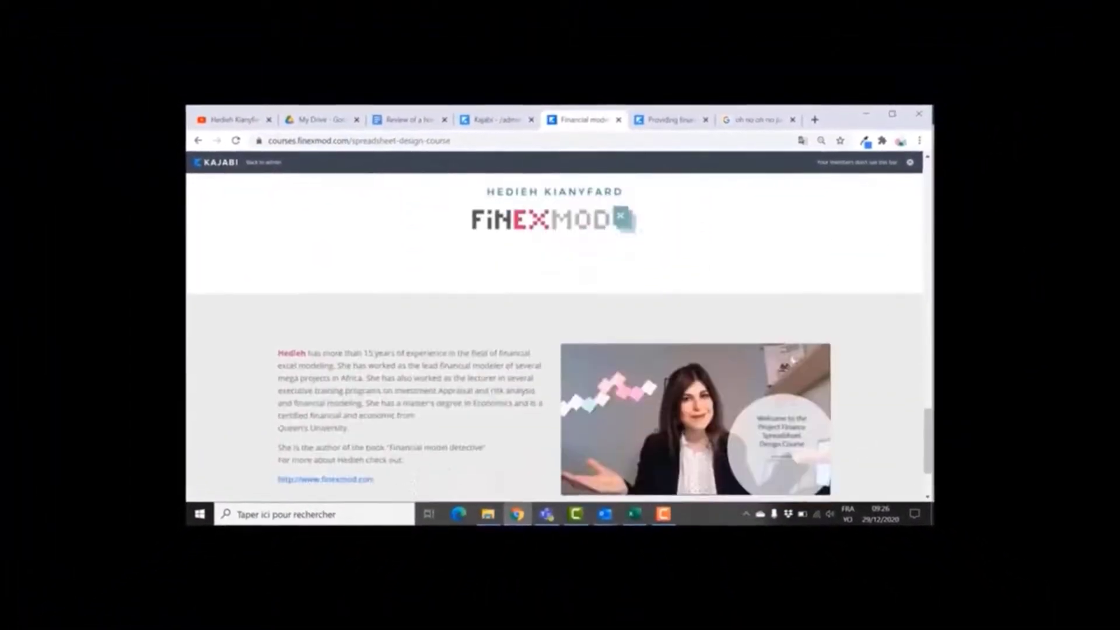